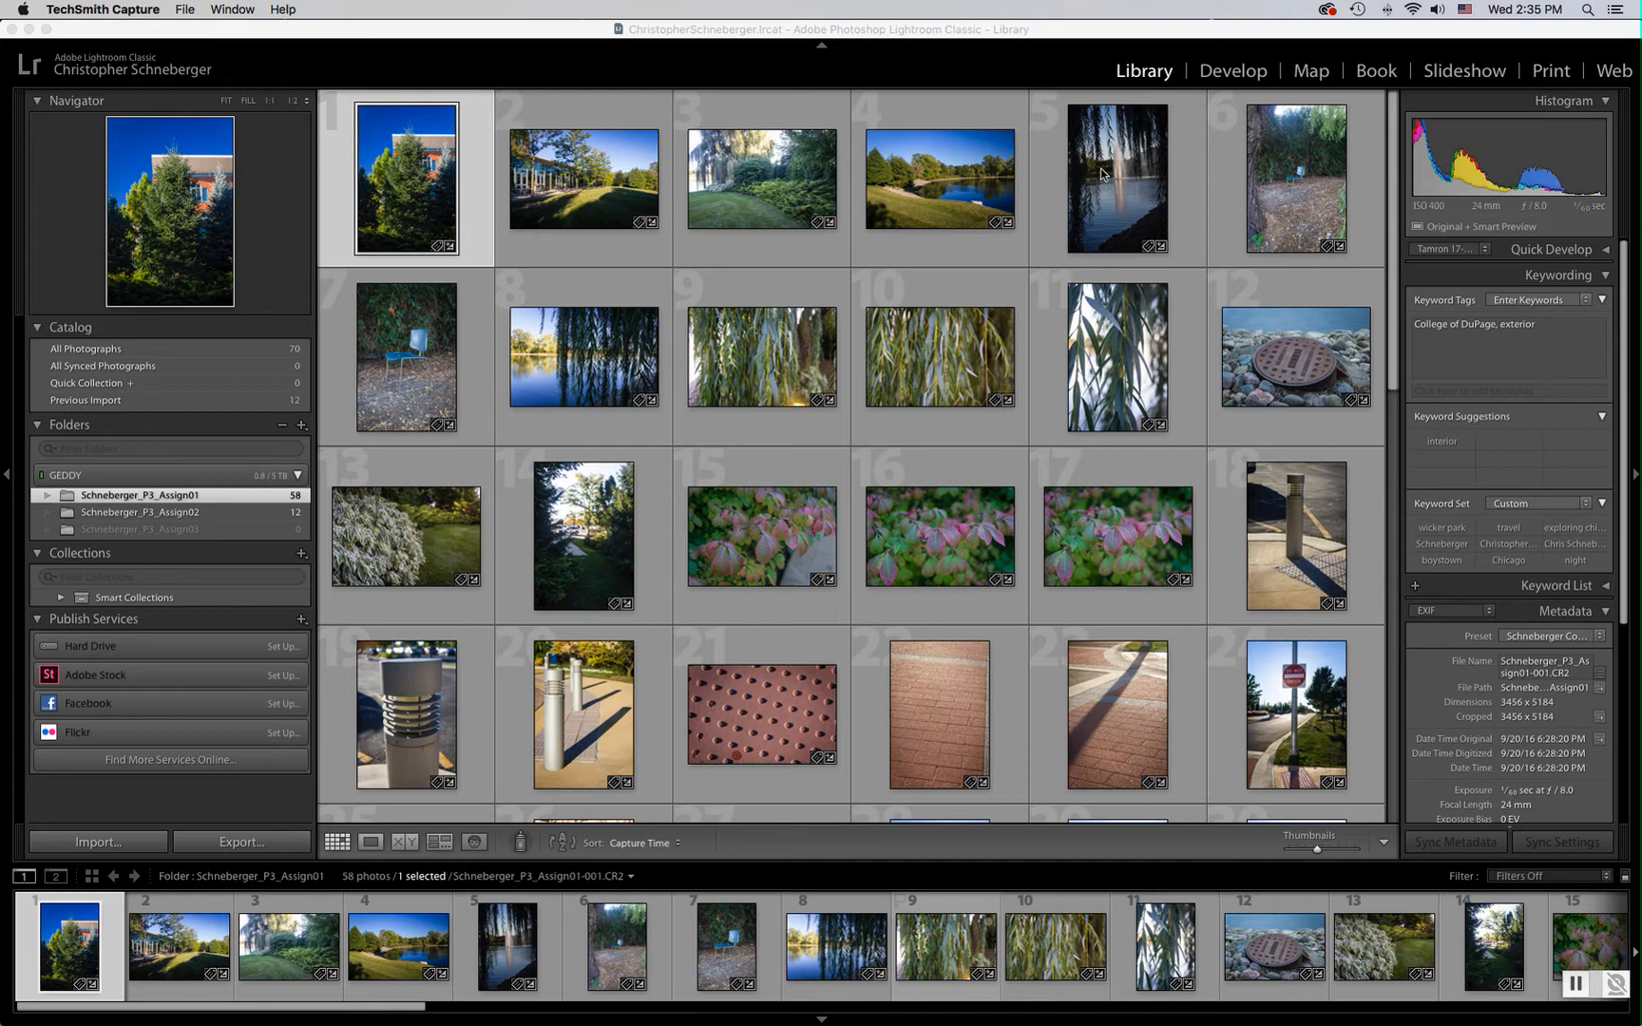
Switch the photo folder between Loupe and Grid views
{"action": "left_click", "coordinate": [1012, 31]}
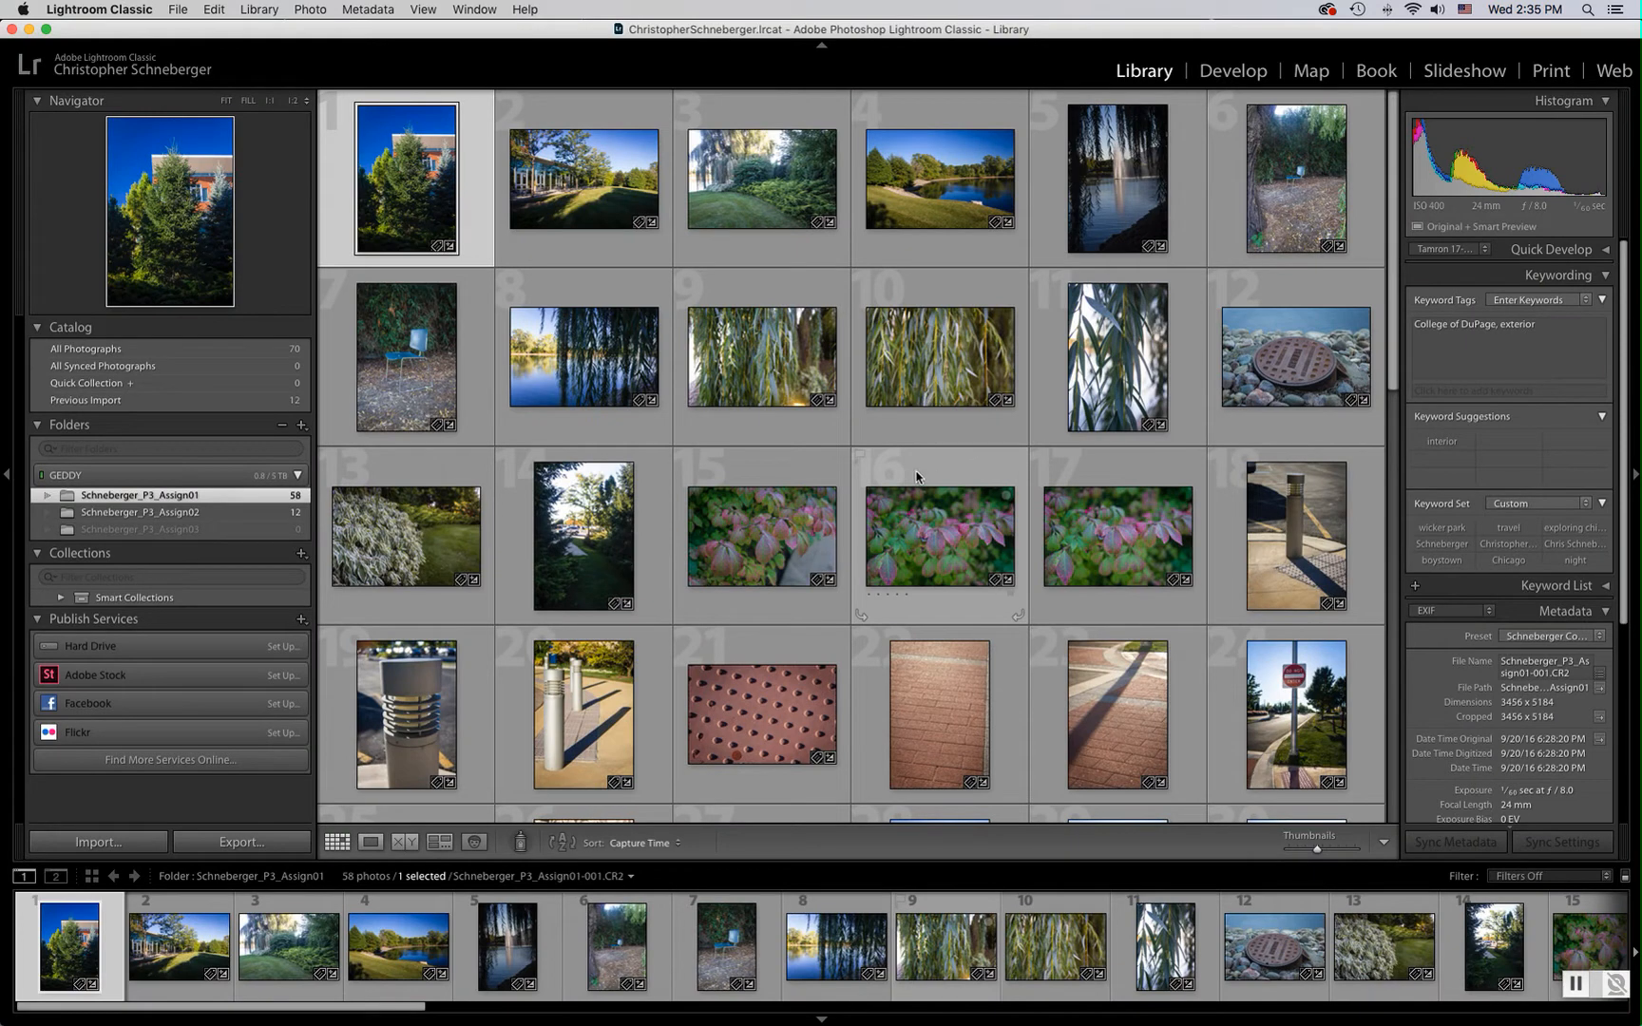
{"action": "key", "text": "e"}
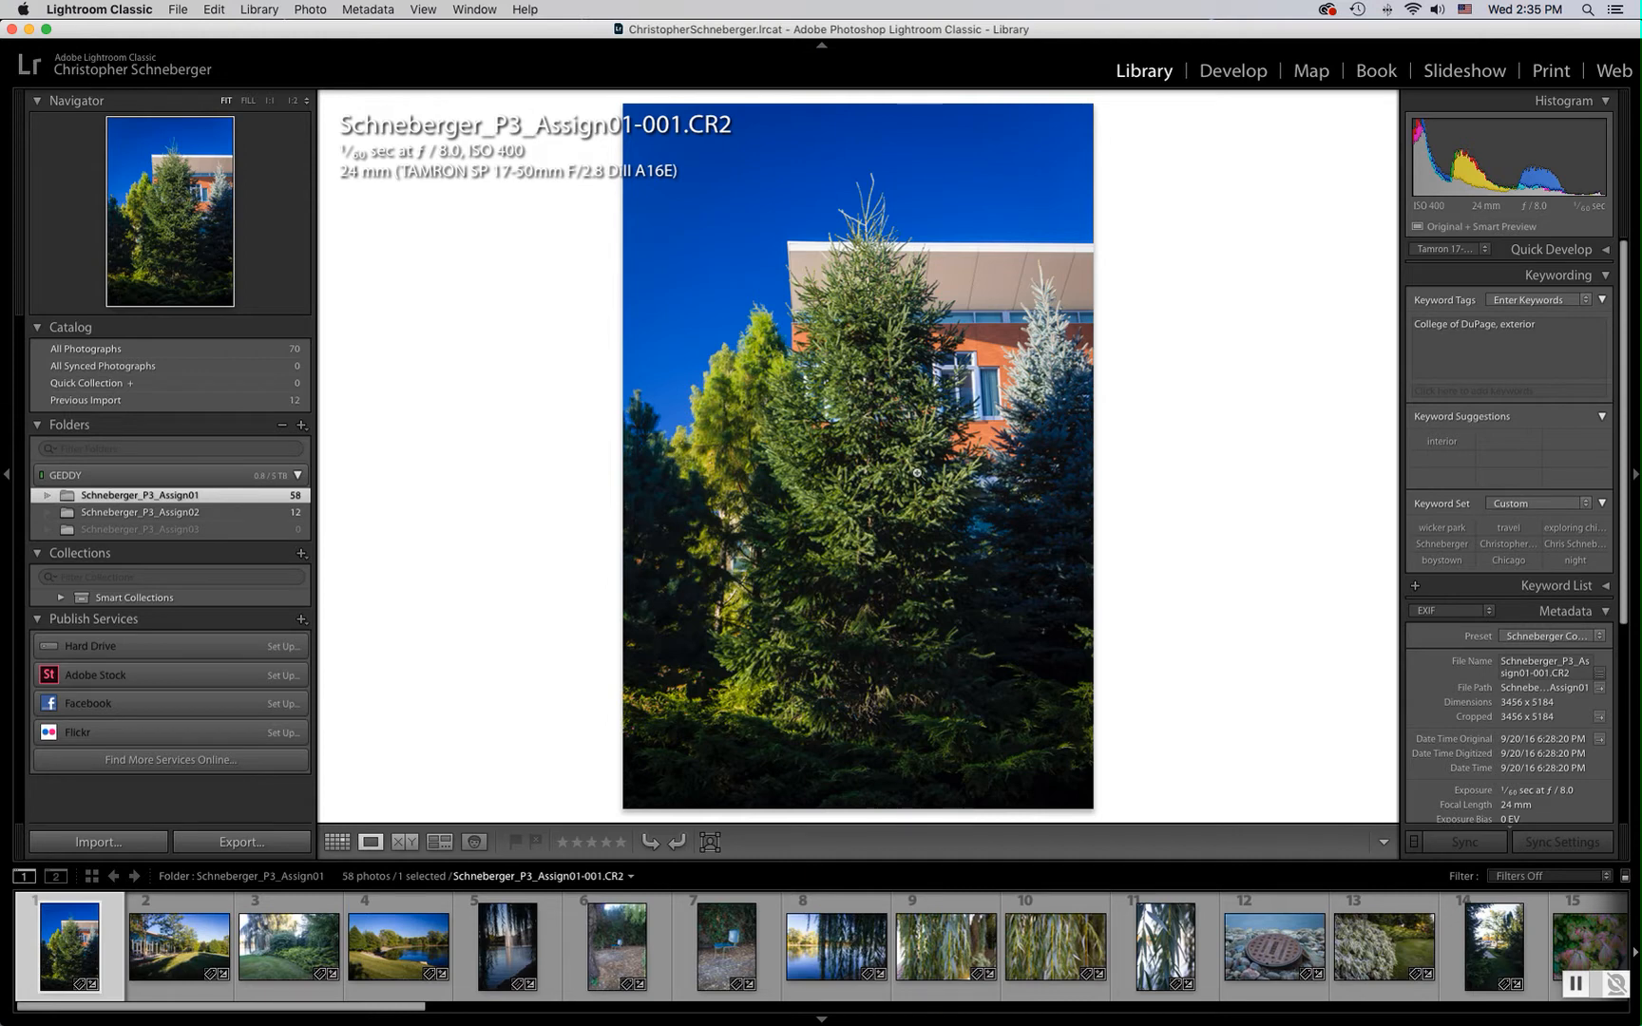
{"action": "key", "text": "g"}
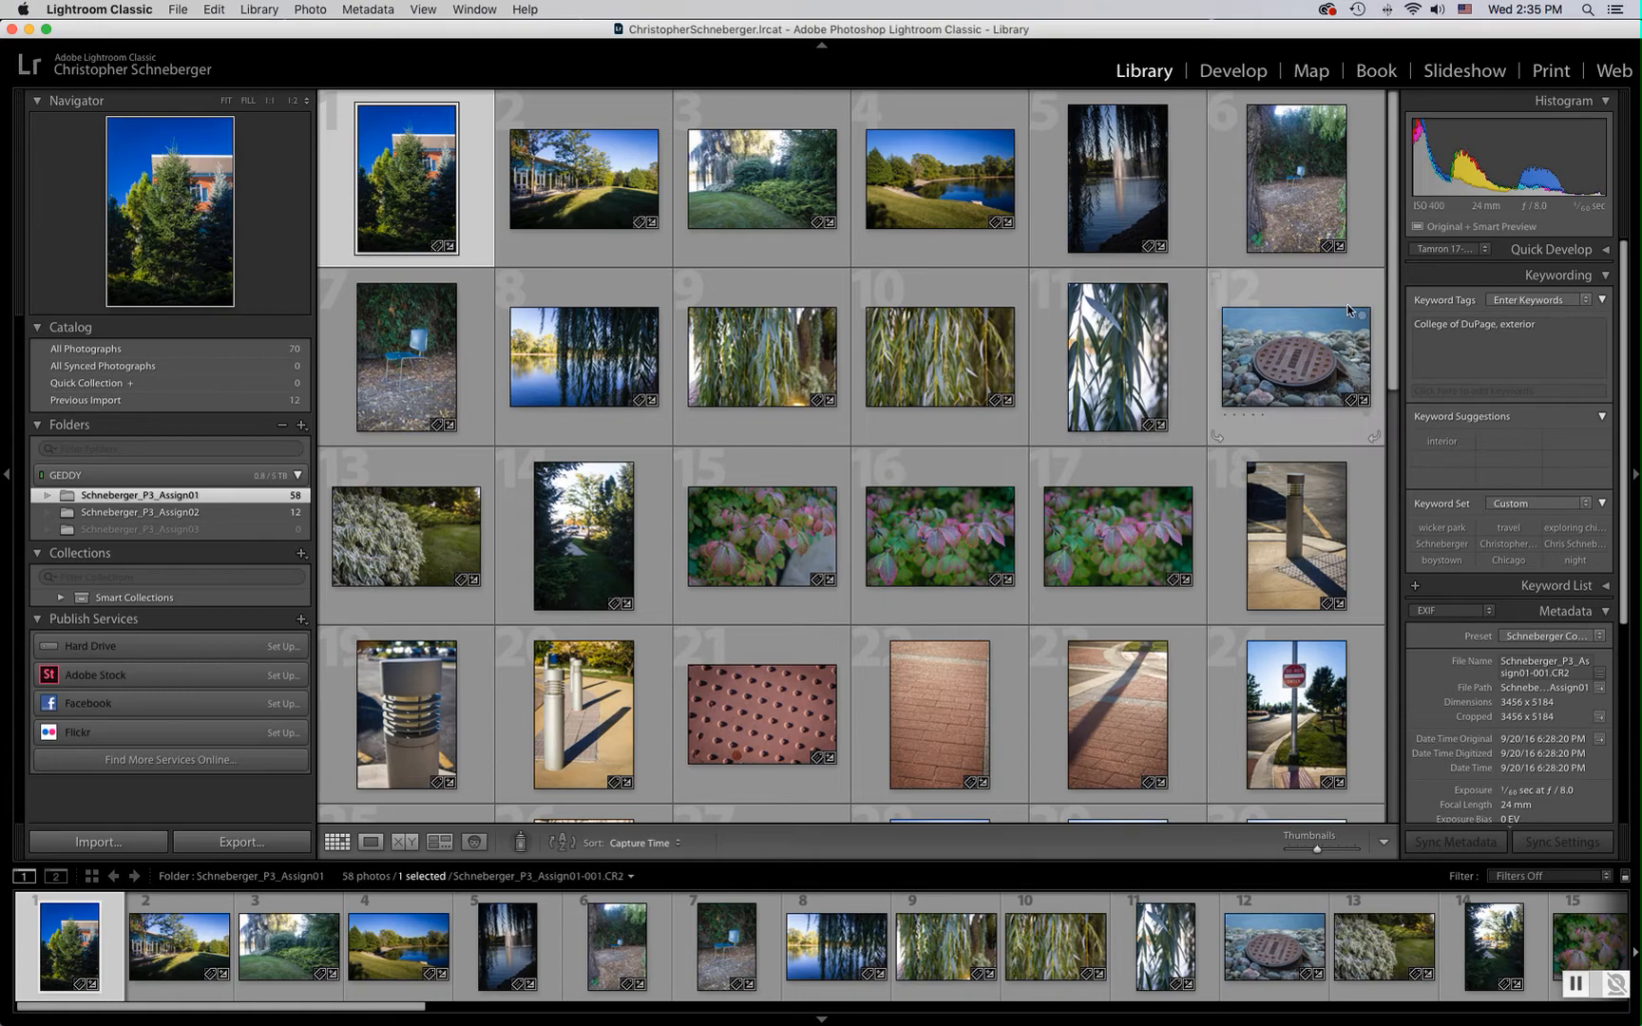
{"action": "left_click_drag", "start_coordinate": [1397, 302], "coordinate": [1402, 258]}
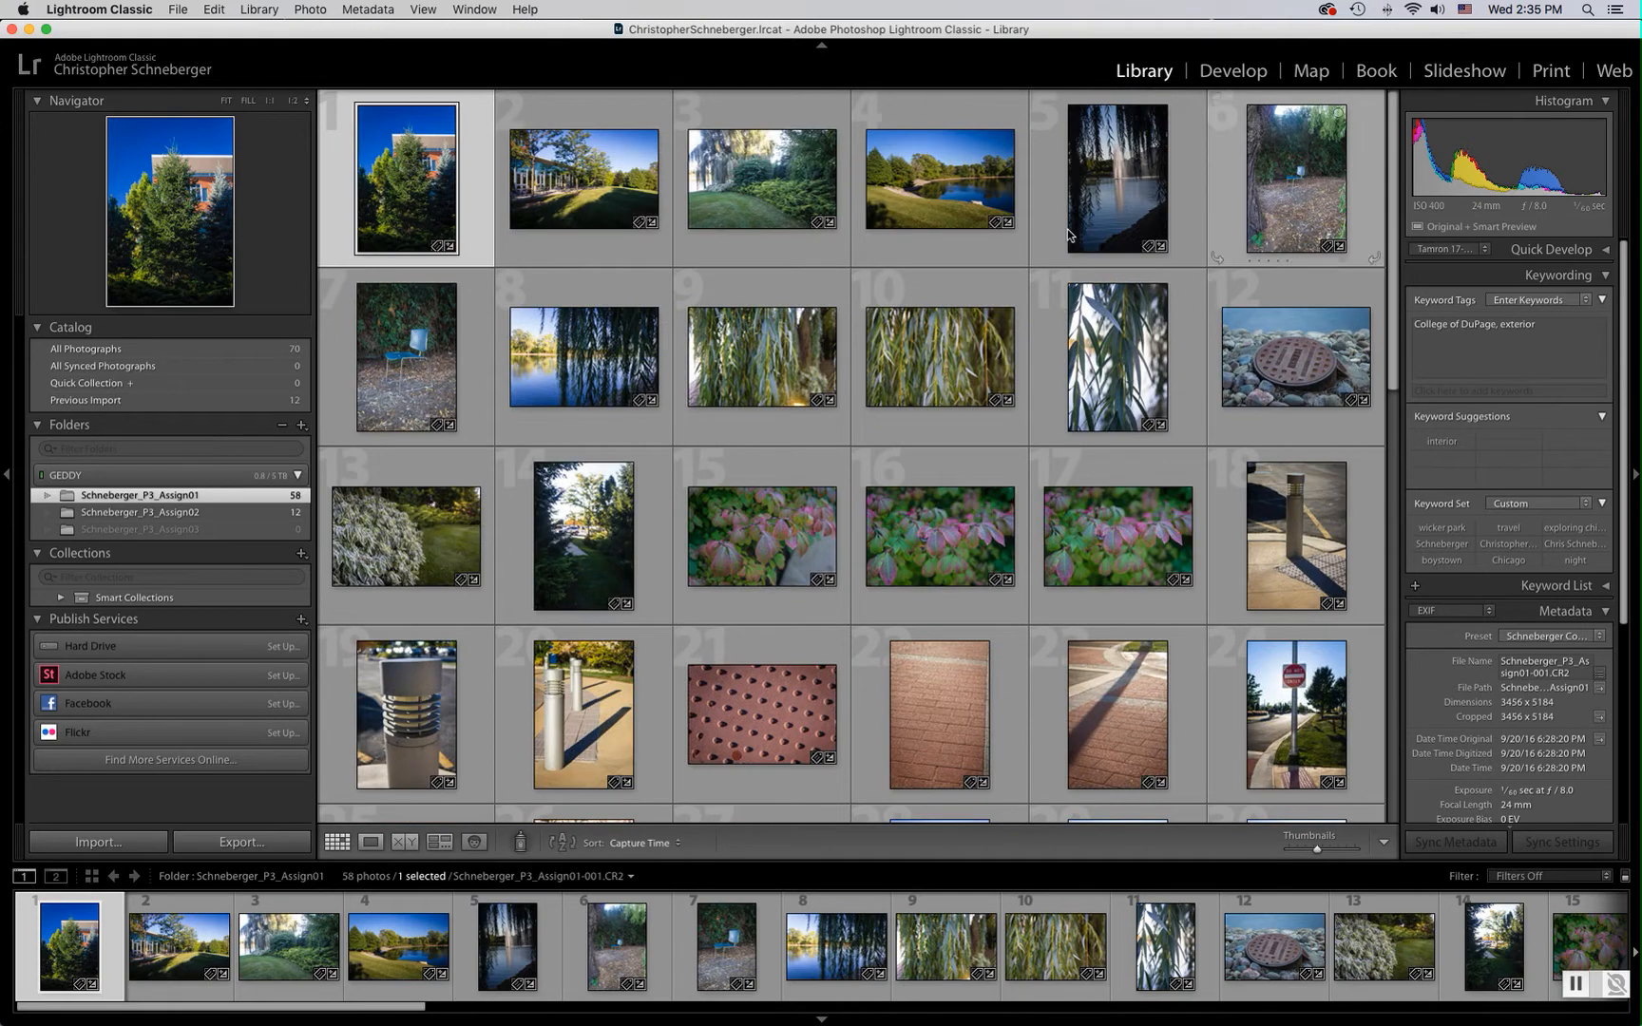
Open the first photo in Loupe view and preview several photos from the filmstrip
{"action": "double_click", "coordinate": [391, 190]}
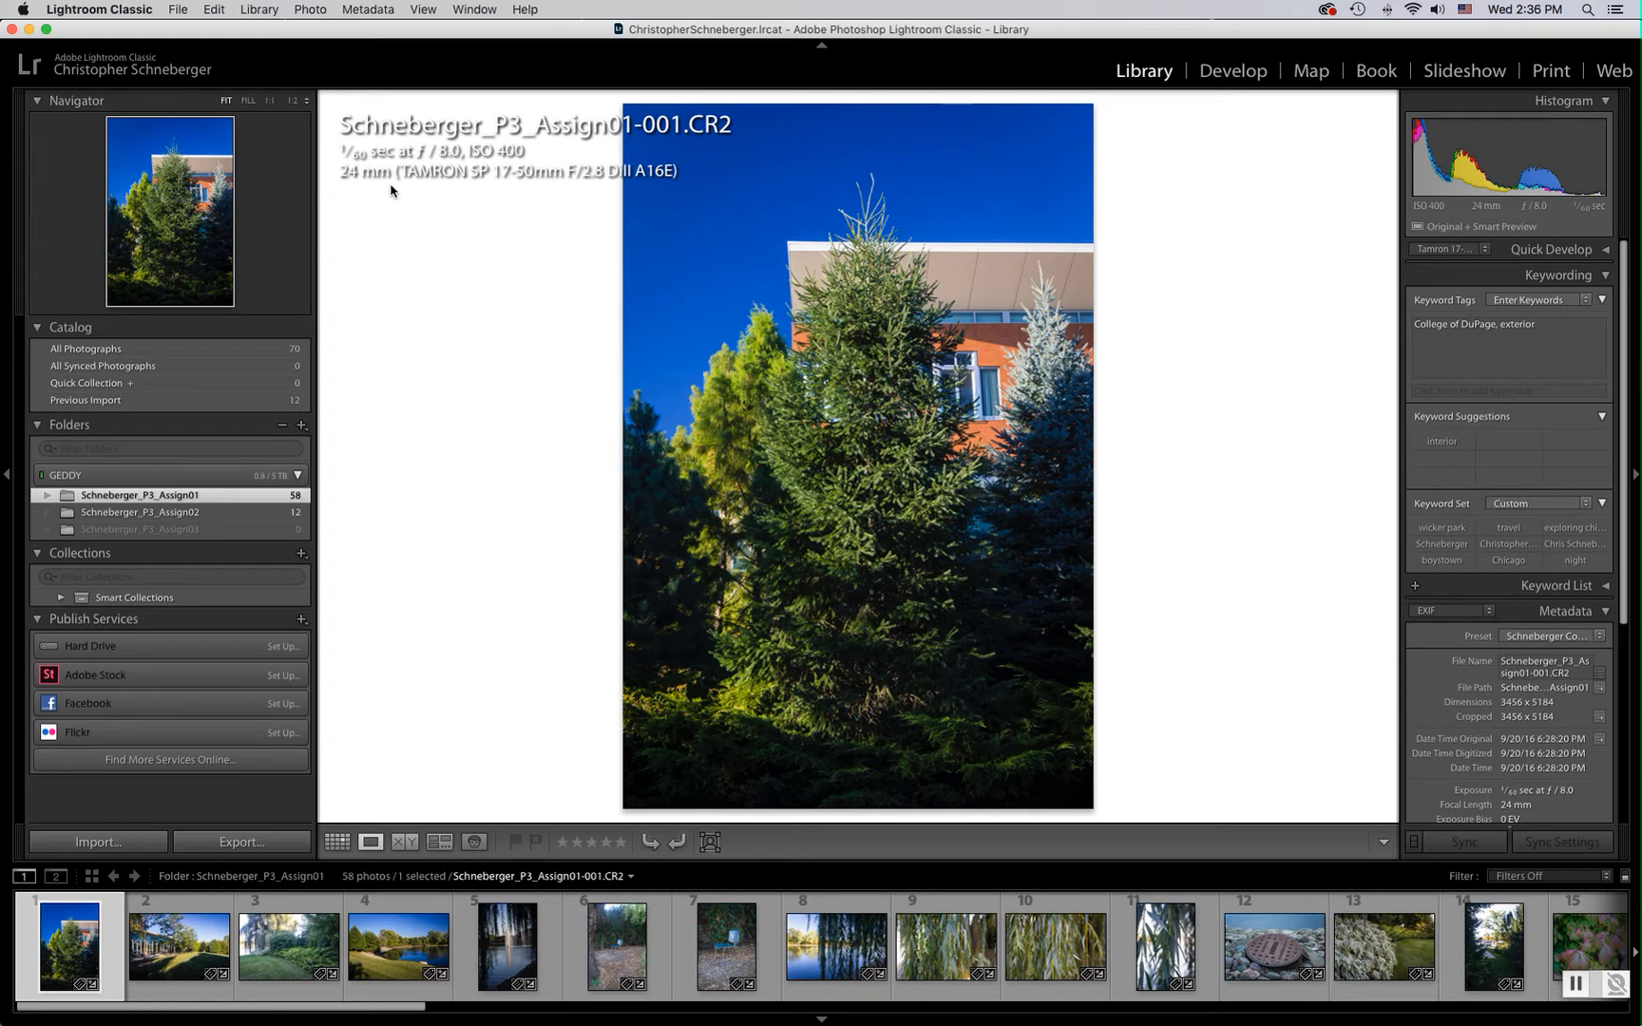
{"action": "left_click", "coordinate": [190, 951]}
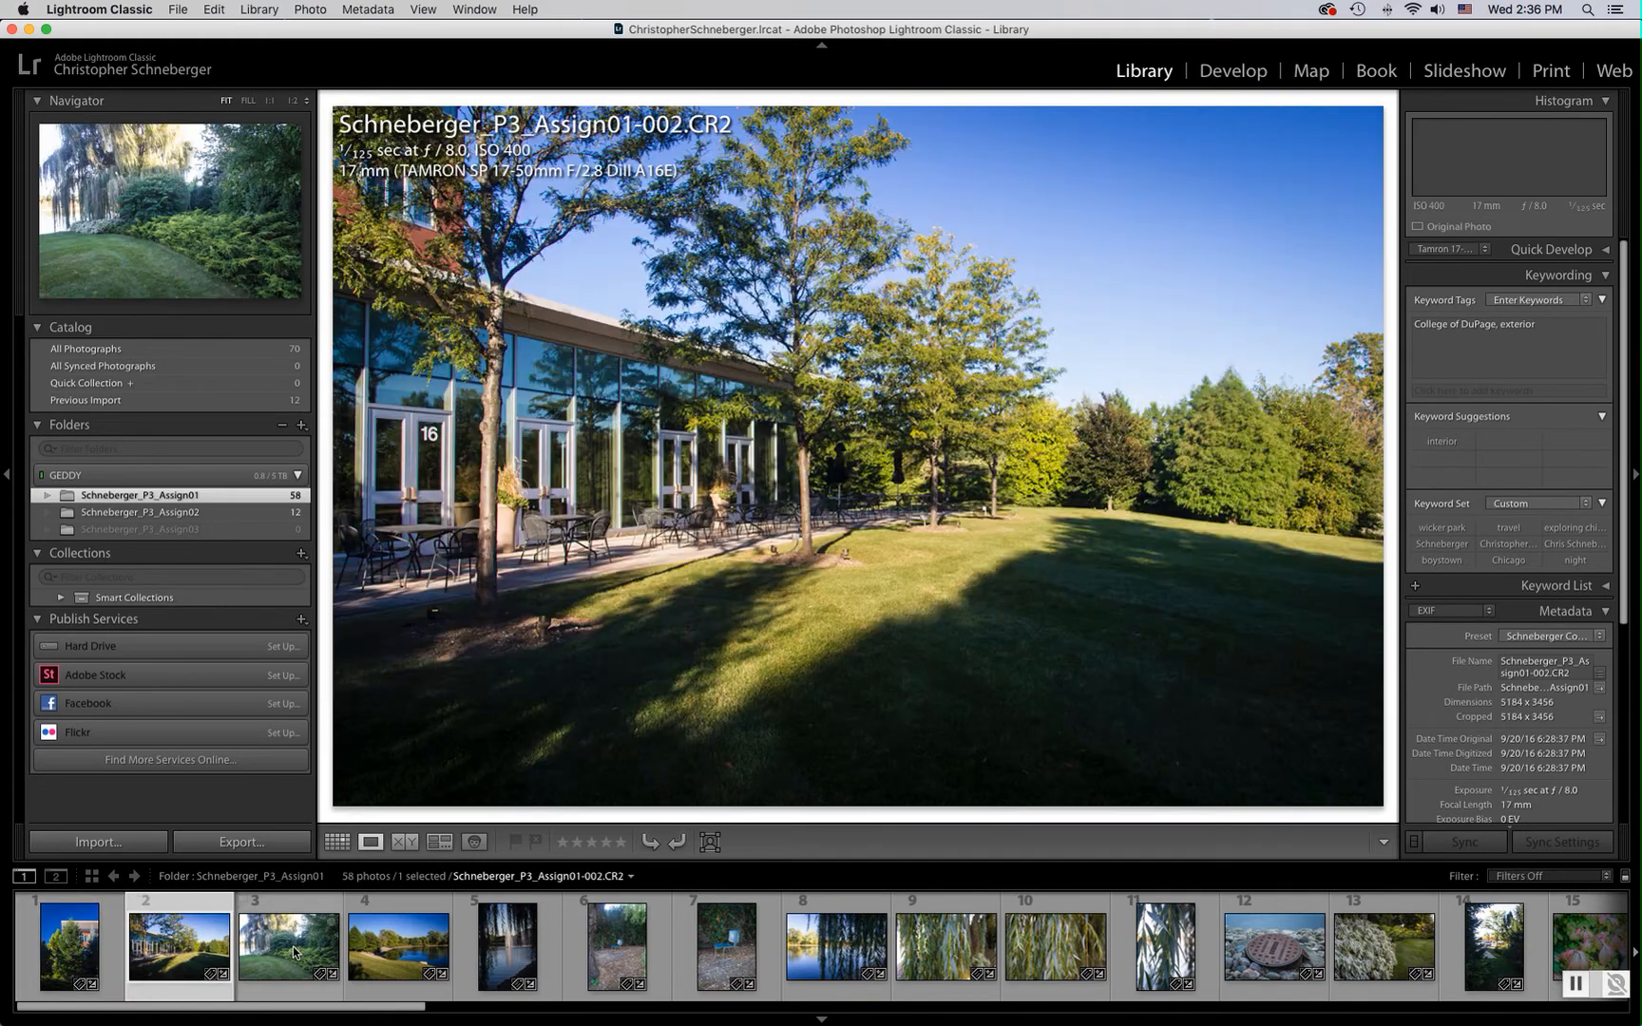
{"action": "left_click", "coordinate": [293, 946]}
{"action": "left_click", "coordinate": [419, 945]}
{"action": "left_click", "coordinate": [506, 945]}
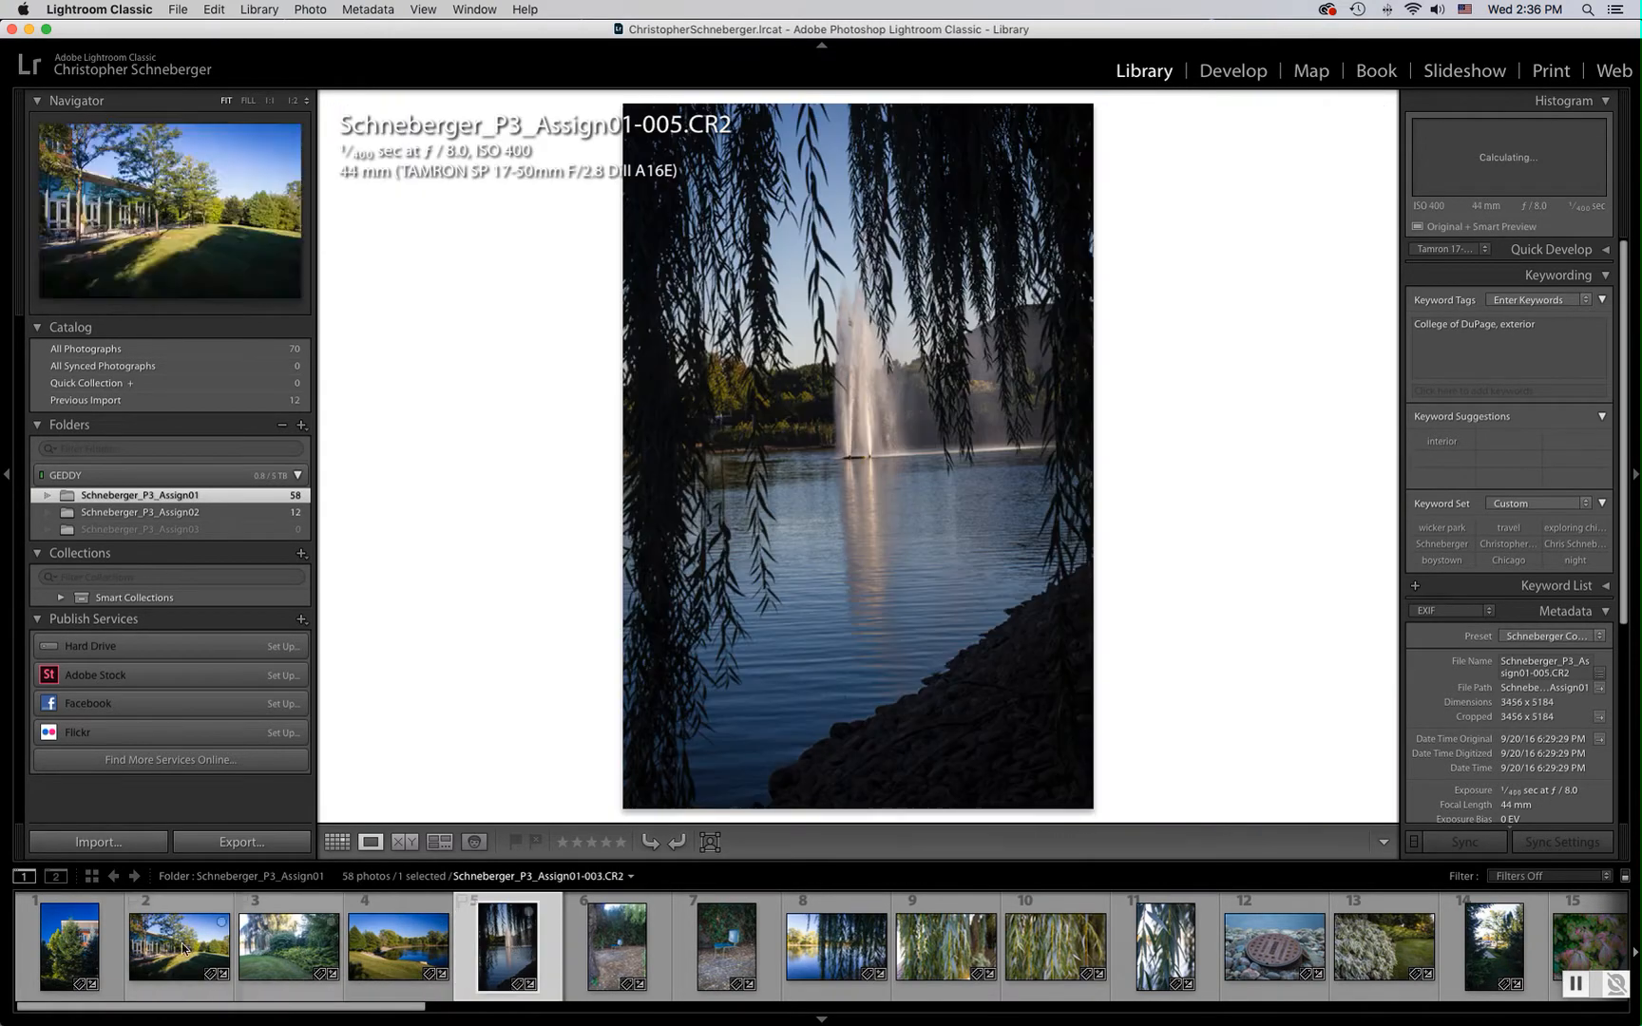
{"action": "left_click", "coordinate": [71, 946]}
Step back and forth through the folder's photos one at a time in Loupe view
{"action": "key", "text": "Right"}
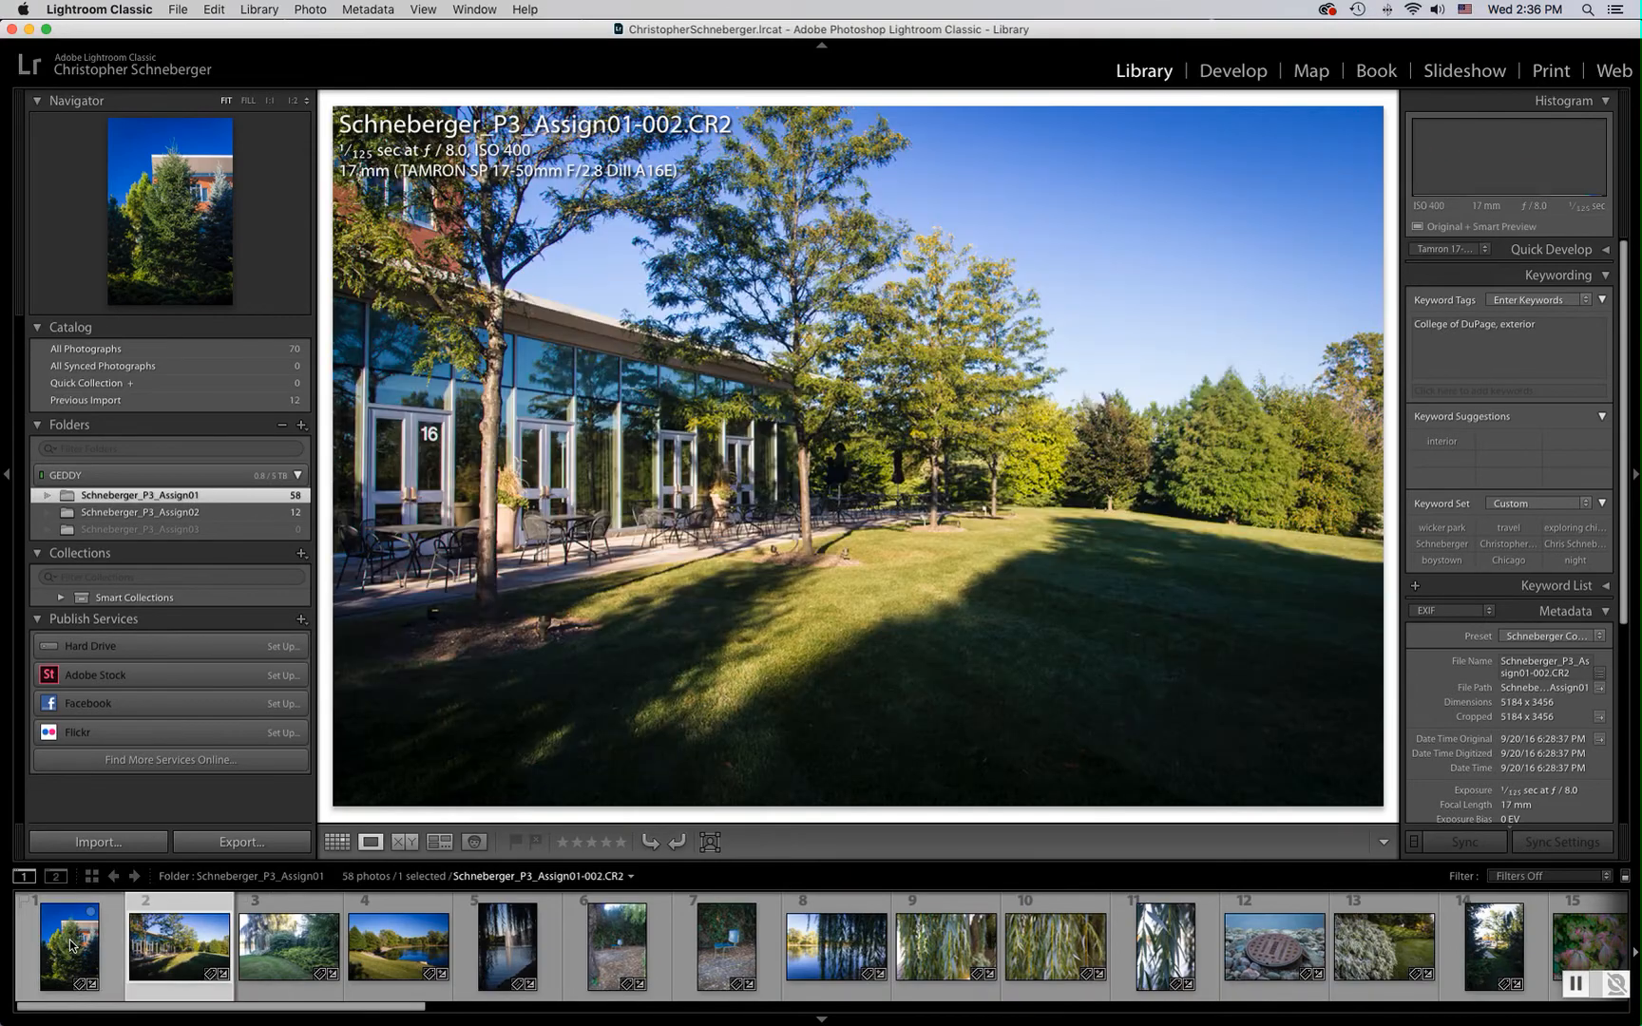
{"action": "key", "text": "Right"}
{"action": "key", "text": "Right"}
{"action": "key", "text": "Right"}
{"action": "key", "text": "Right"}
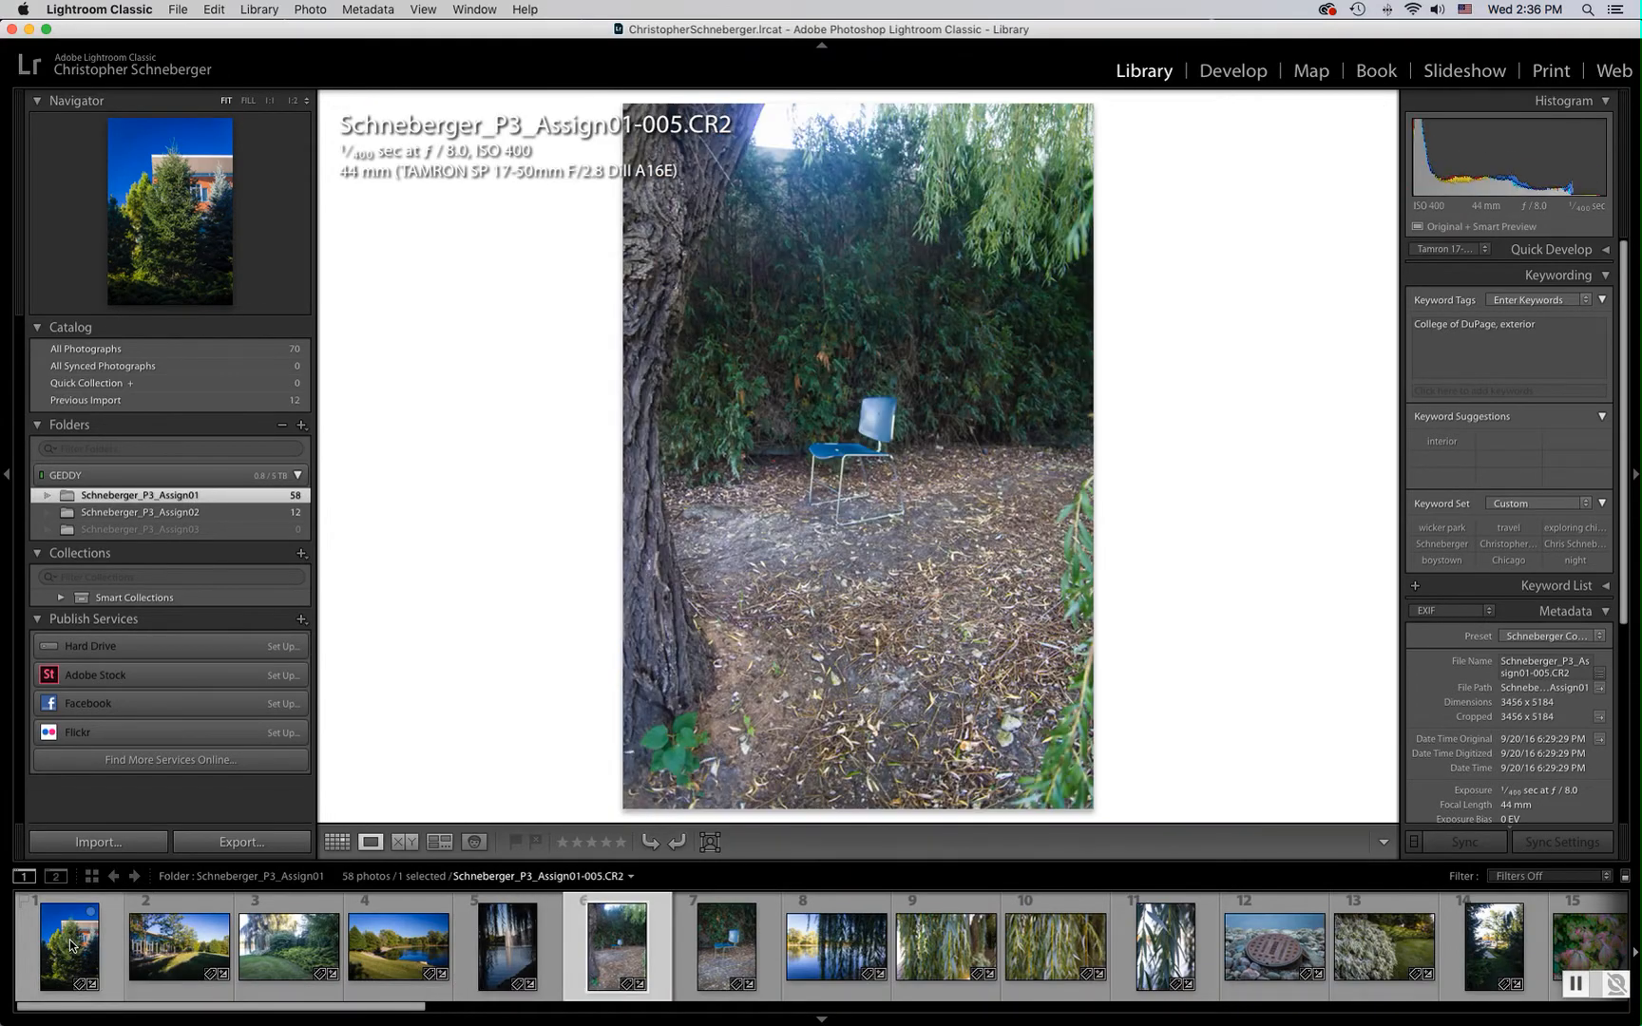
{"action": "key", "text": "Left"}
{"action": "key", "text": "Left"}
{"action": "key", "text": "Left"}
{"action": "key", "text": "Right"}
{"action": "key", "text": "Right"}
{"action": "key", "text": "Right"}
{"action": "key", "text": "Right"}
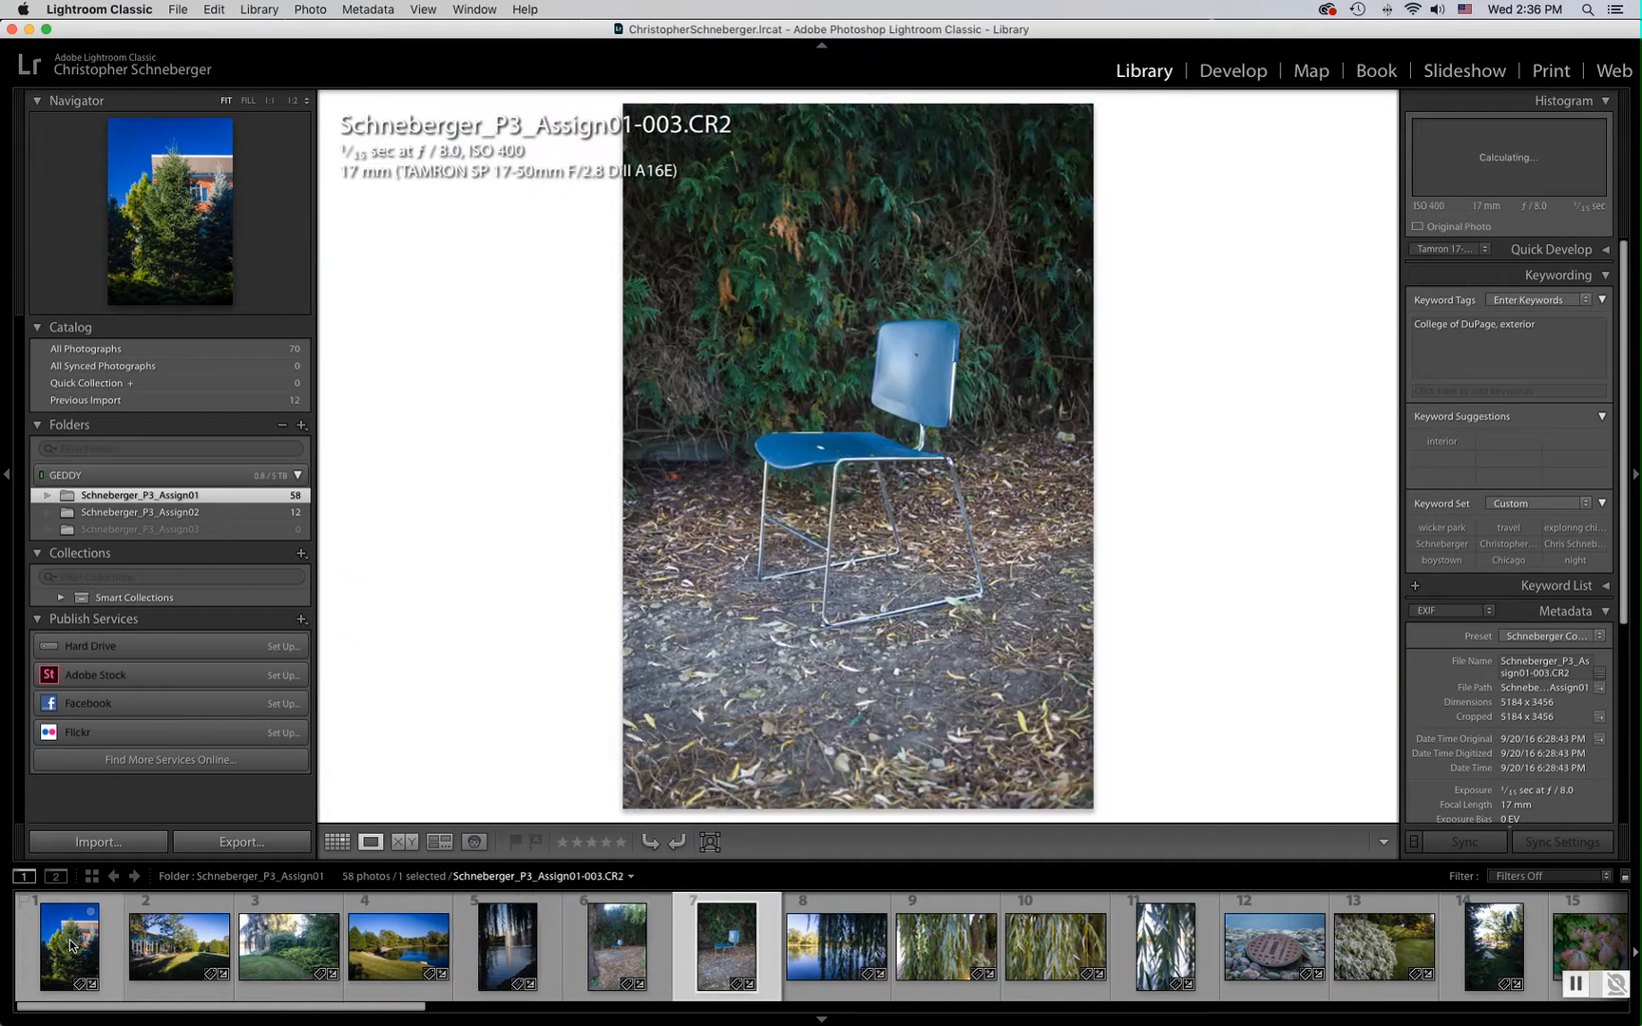
{"action": "key", "text": "Right"}
{"action": "key", "text": "Right"}
{"action": "key", "text": "Right"}
{"action": "key", "text": "Right"}
{"action": "key", "text": "Right"}
{"action": "key", "text": "Right"}
{"action": "key", "text": "Right"}
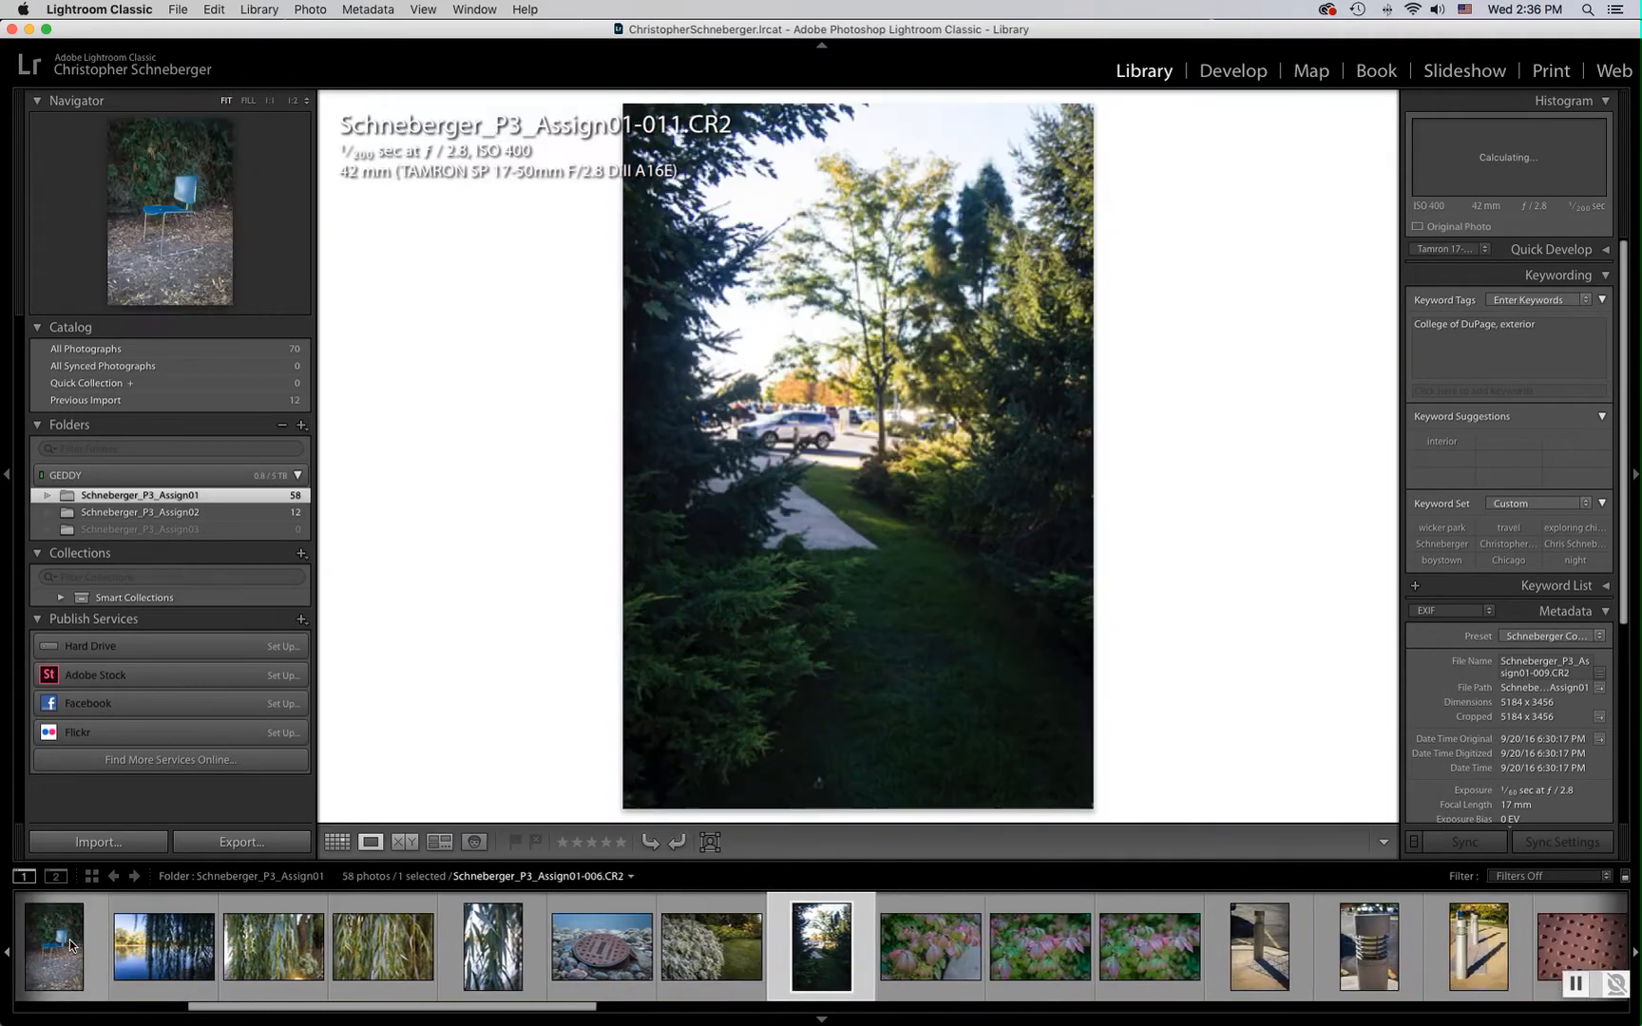
{"action": "key", "text": "Right"}
{"action": "key", "text": "Right"}
{"action": "key", "text": "Right"}
{"action": "key", "text": "Right"}
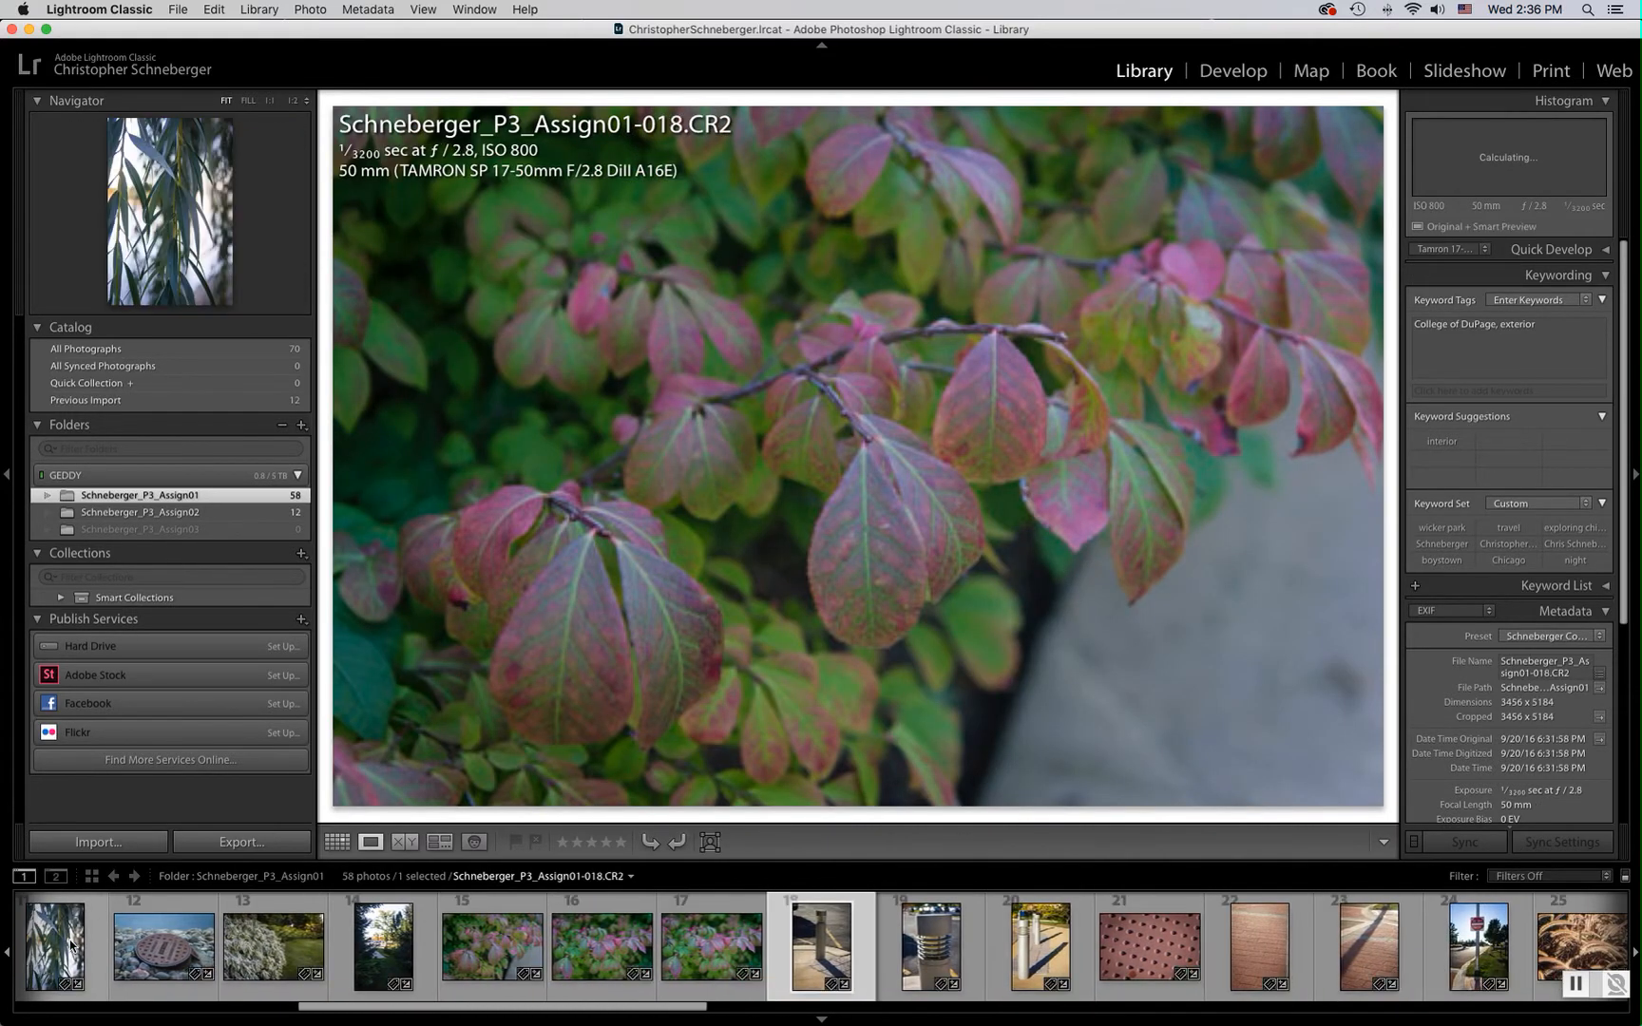
{"action": "key", "text": "Left"}
{"action": "key", "text": "Left"}
{"action": "key", "text": "Left"}
{"action": "key", "text": "Left"}
{"action": "key", "text": "Left"}
{"action": "key", "text": "Left"}
{"action": "key", "text": "Left"}
{"action": "key", "text": "Left"}
{"action": "key", "text": "Left"}
{"action": "key", "text": "Left"}
{"action": "key", "text": "Left"}
{"action": "key", "text": "Left"}
{"action": "key", "text": "Left"}
{"action": "key", "text": "Left"}
{"action": "key", "text": "Left"}
{"action": "key", "text": "Left"}
{"action": "key", "text": "Left"}
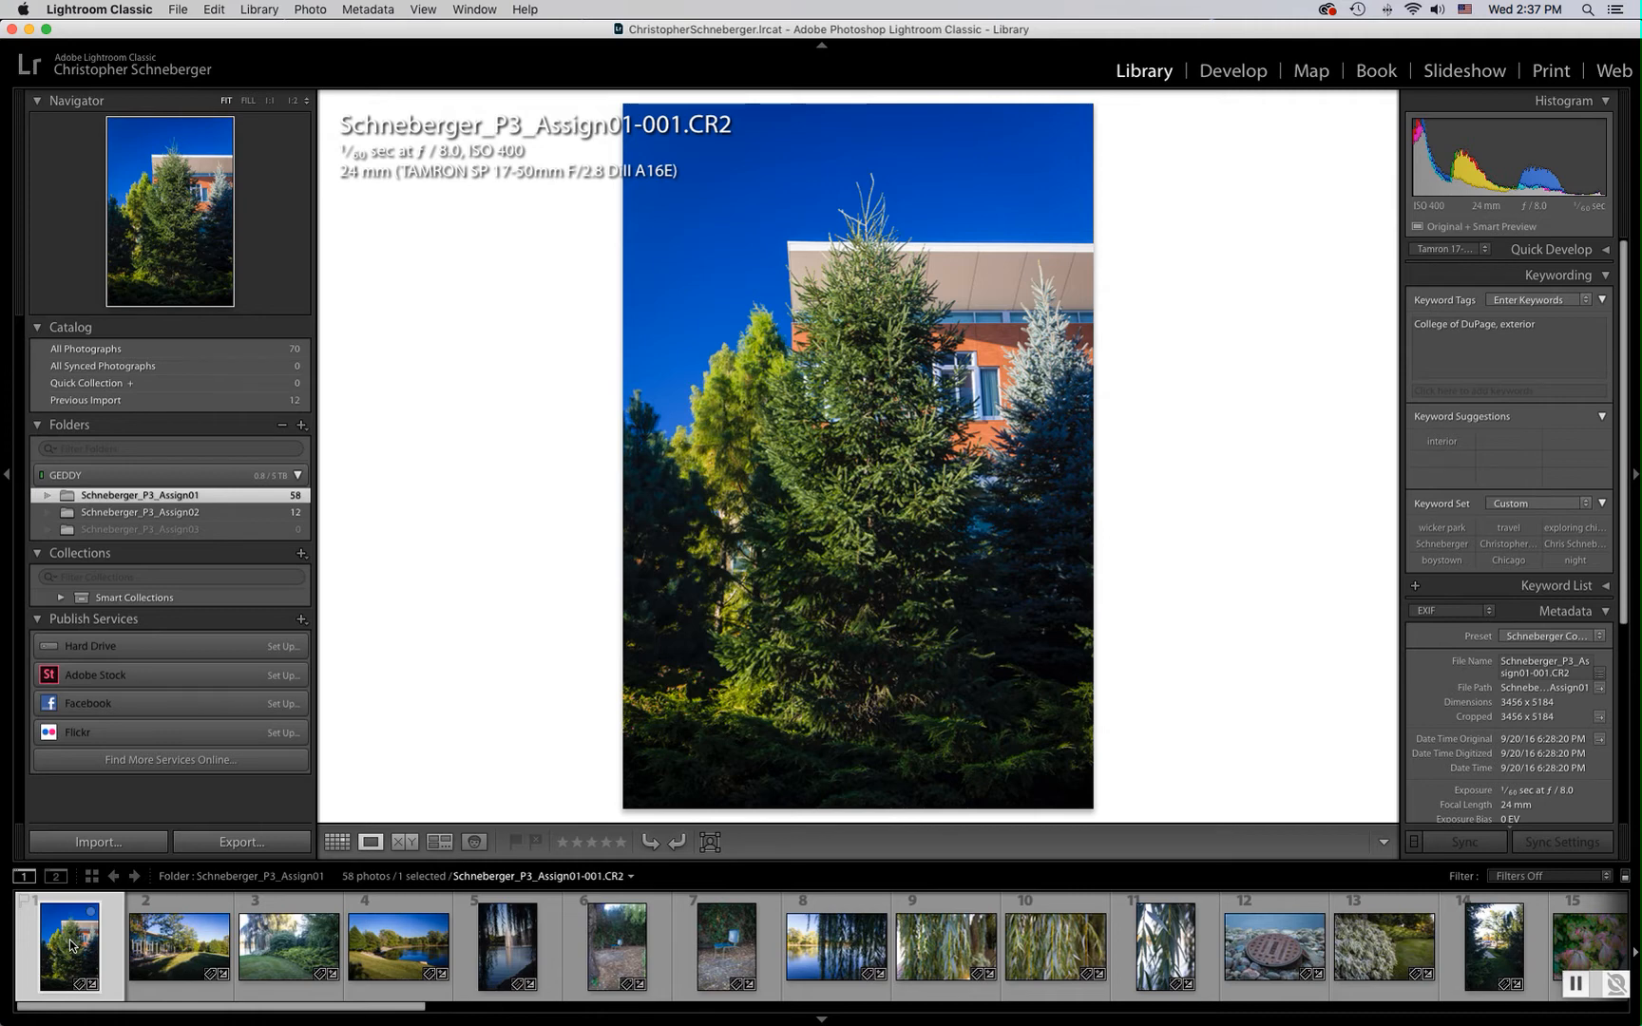
Rate photos 001 to 004 with 2, 4, 2 and 3 stars respectively
{"action": "key", "text": "2"}
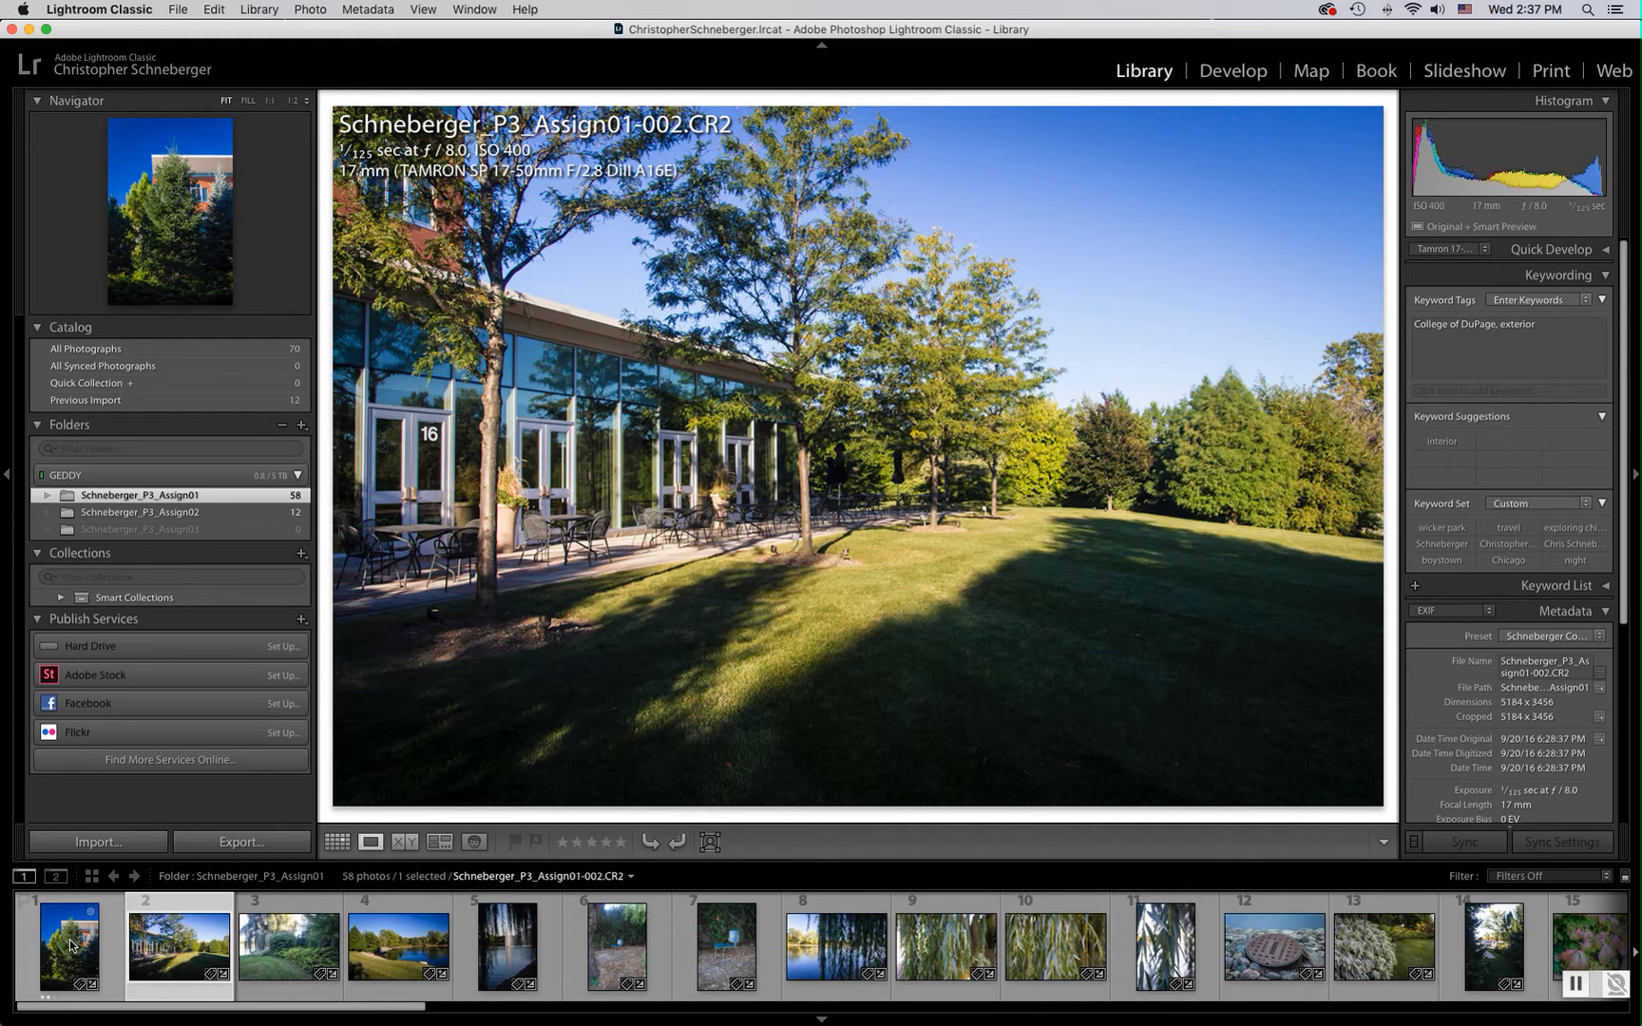
{"action": "key", "text": "4"}
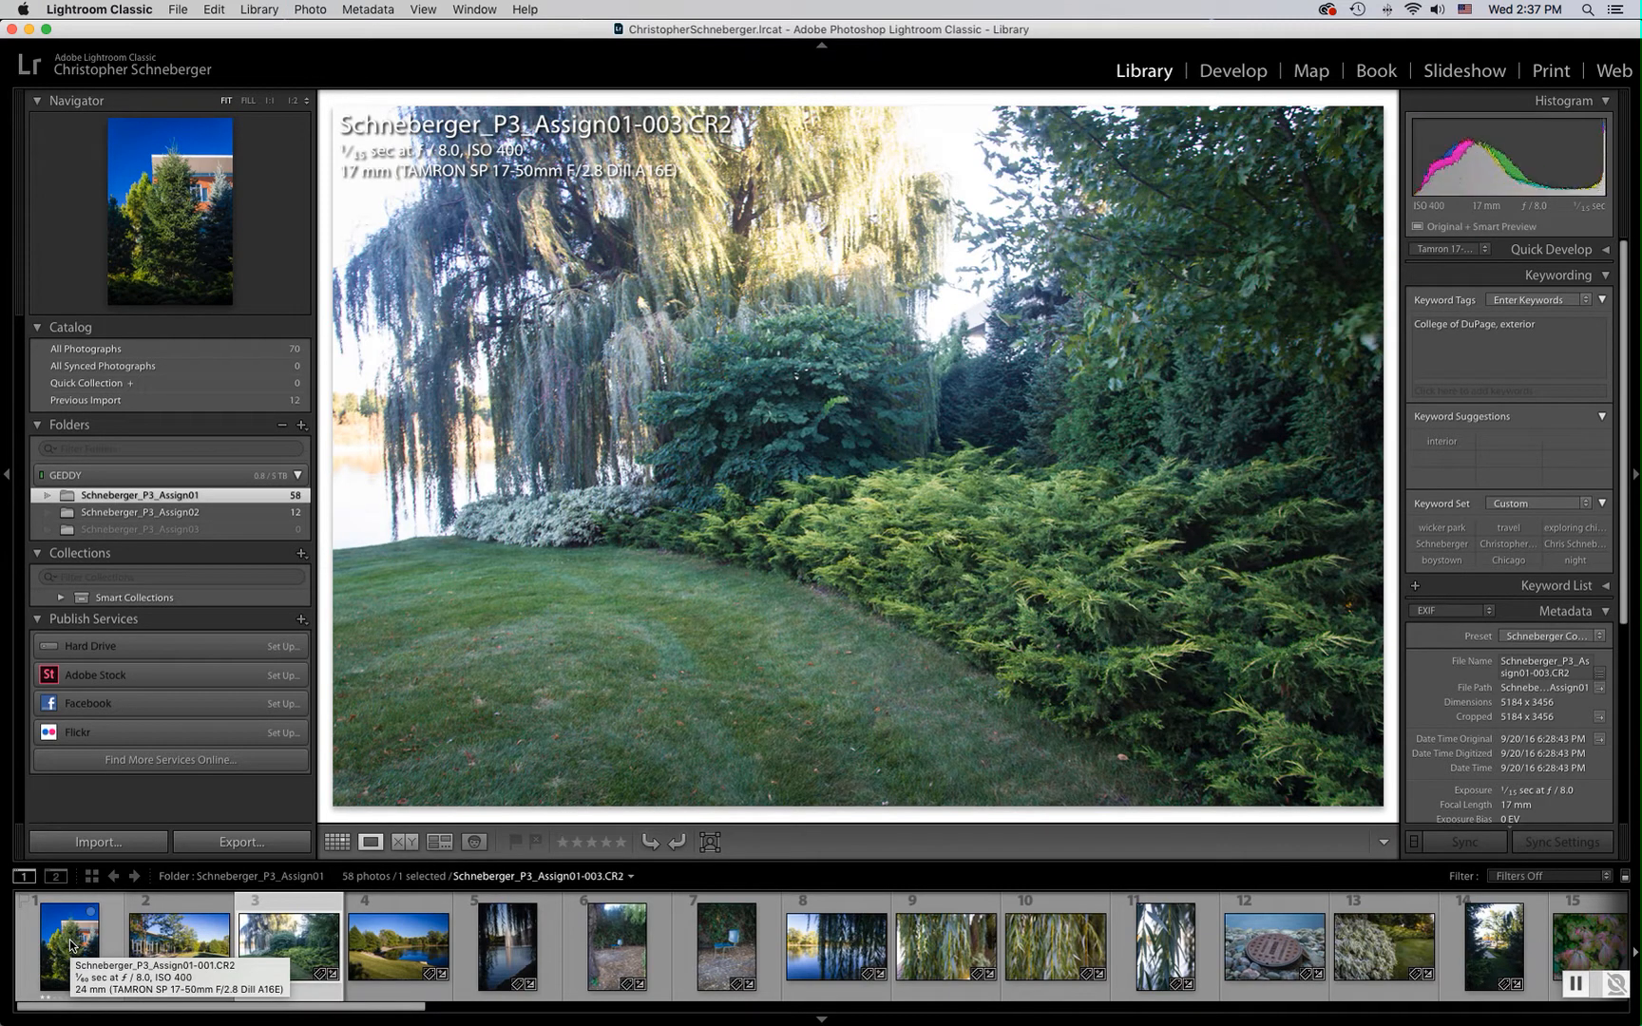
{"action": "key", "text": "2"}
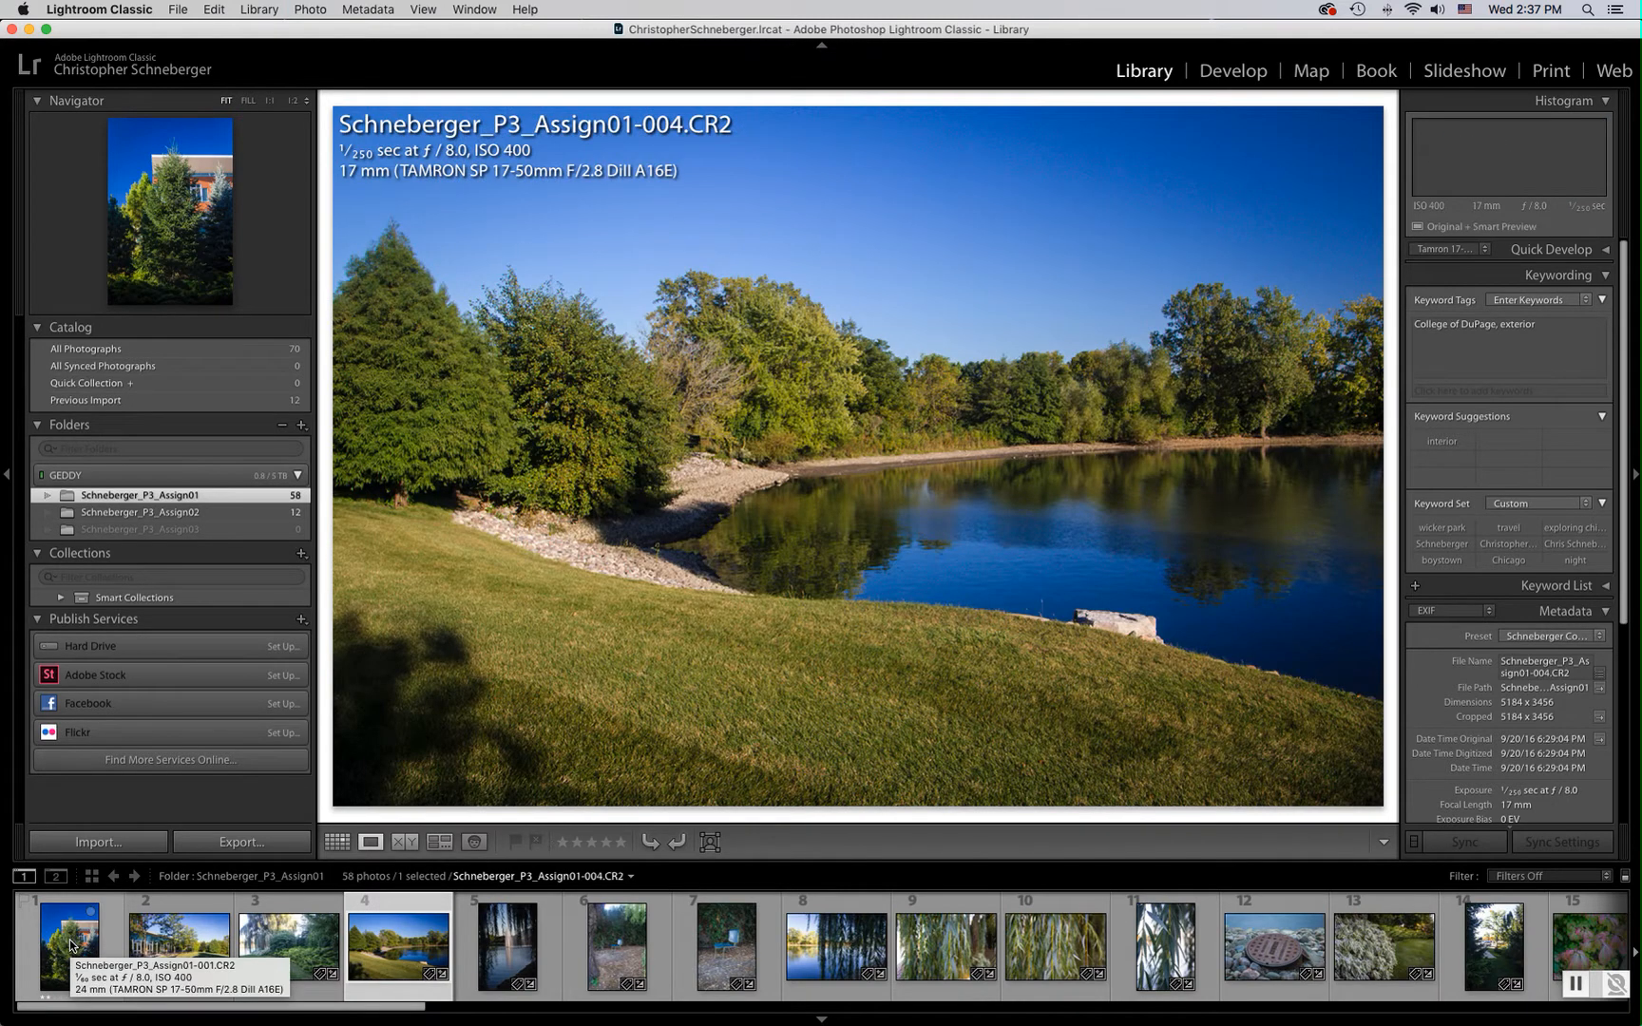
{"action": "key", "text": "2"}
{"action": "key", "text": "Left"}
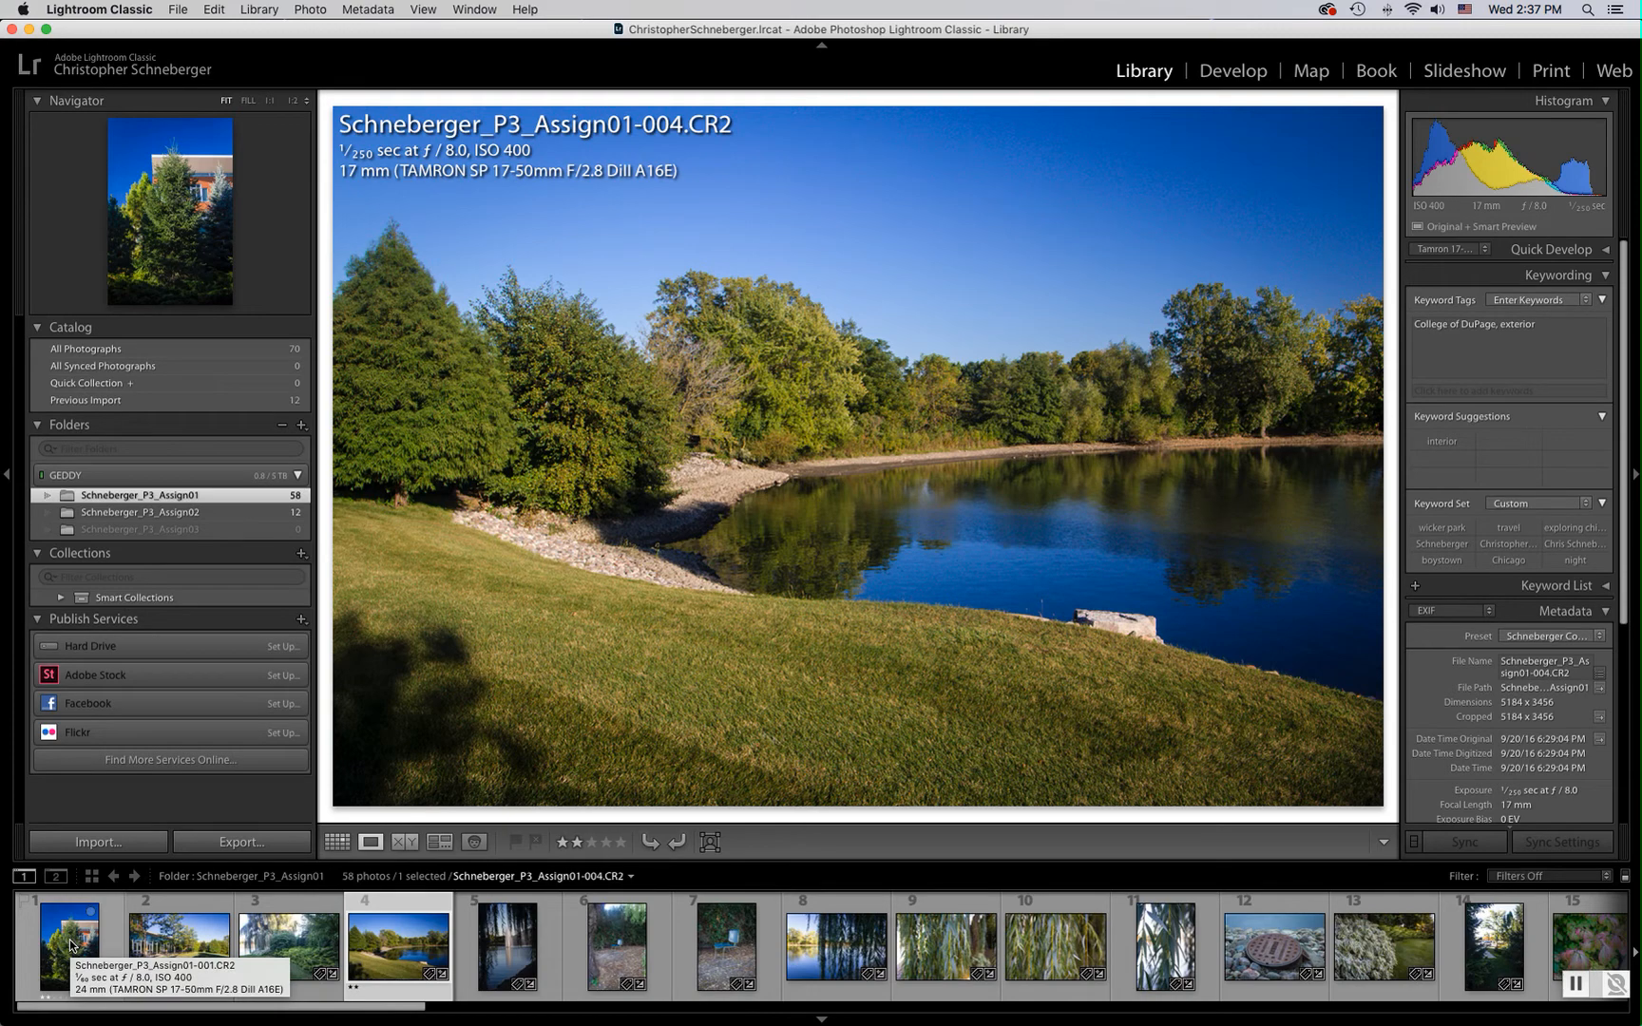
{"action": "key", "text": "3"}
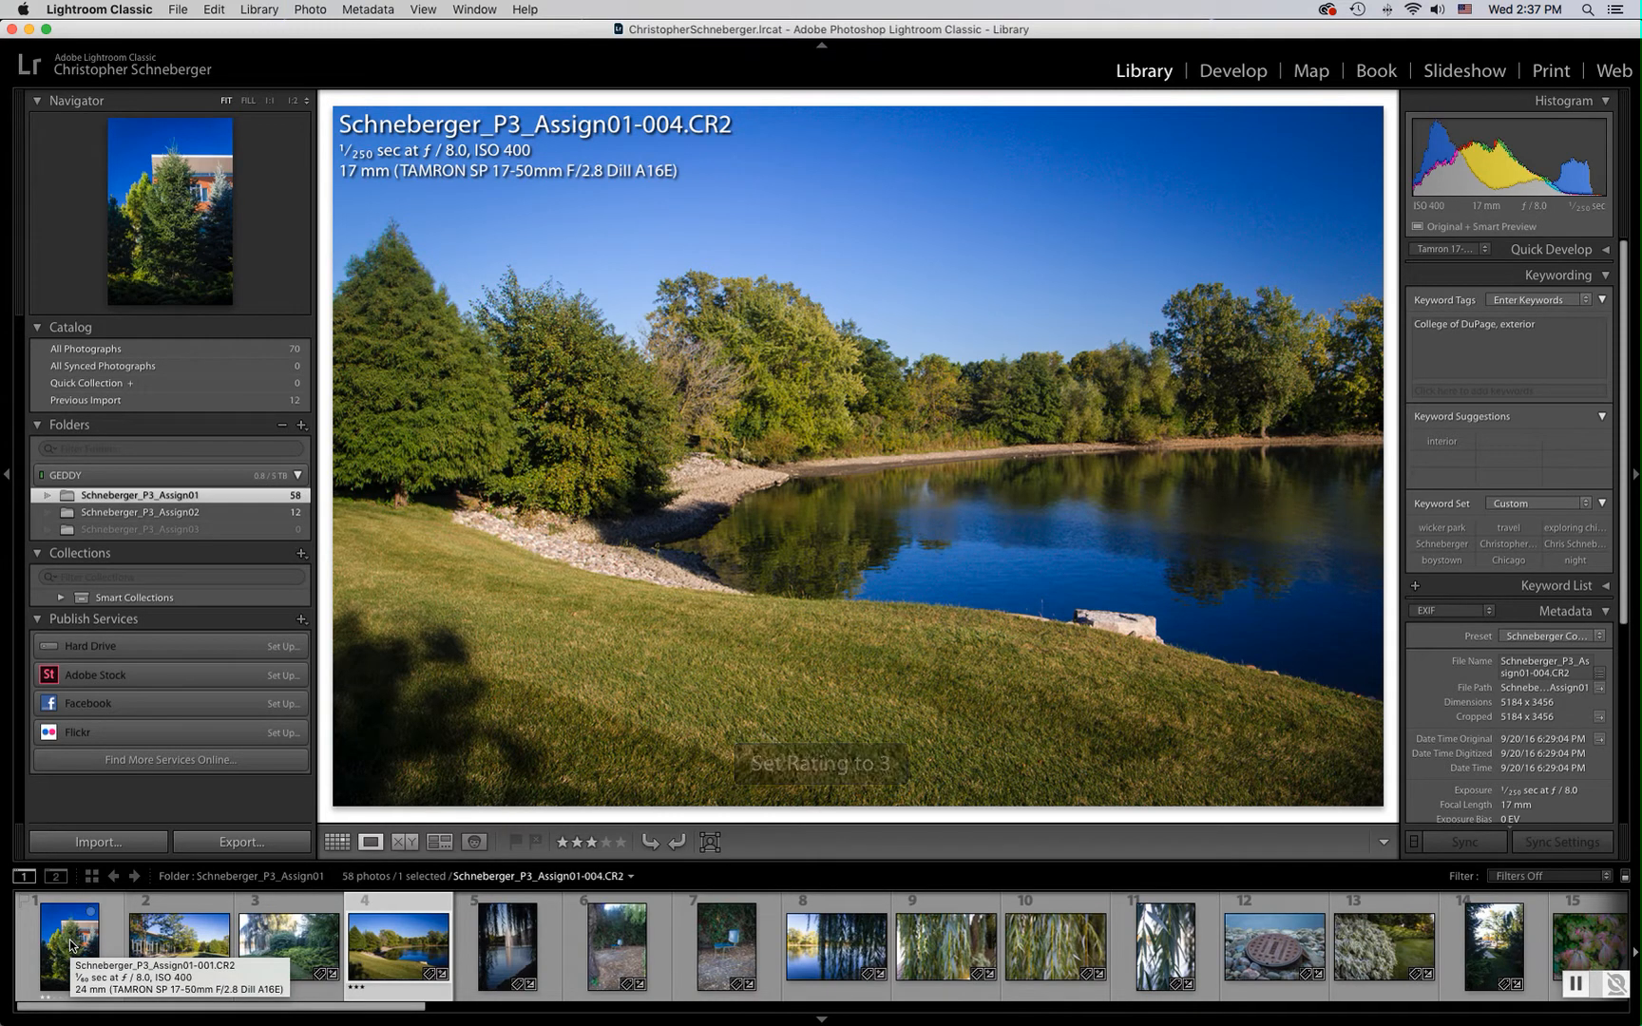
Rate photo 005 four stars, photo 006 two stars and photo 007 three stars
{"action": "key", "text": "Right"}
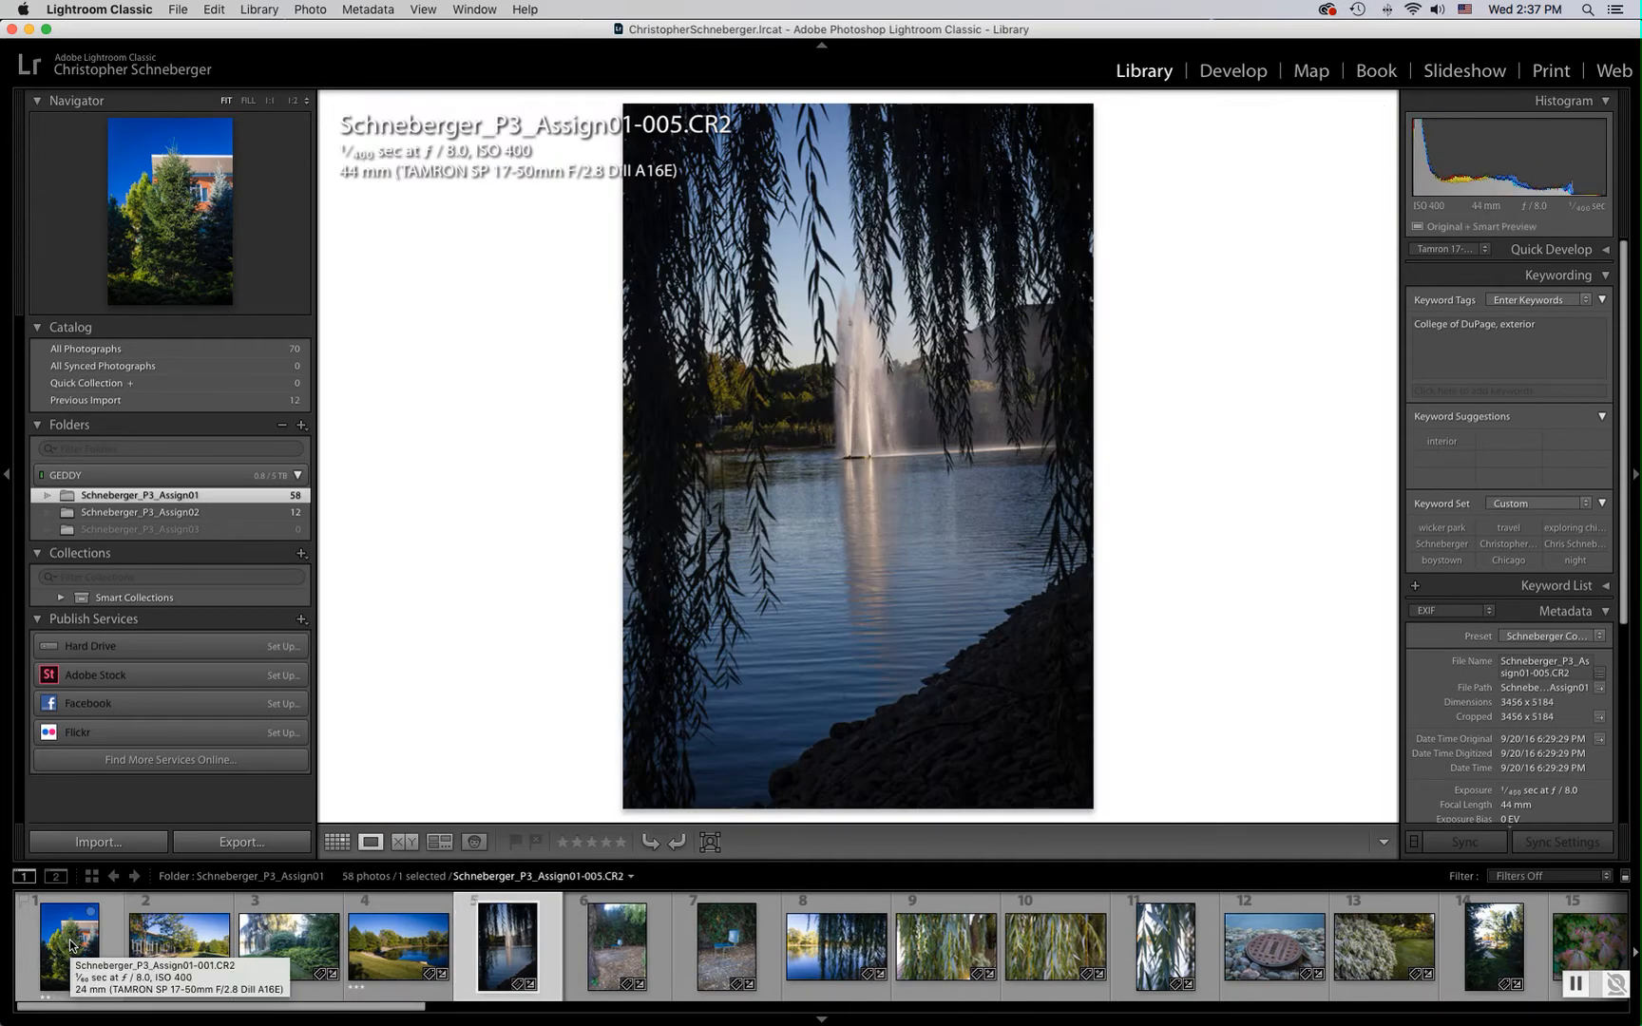
{"action": "key", "text": "4"}
{"action": "key", "text": "Right"}
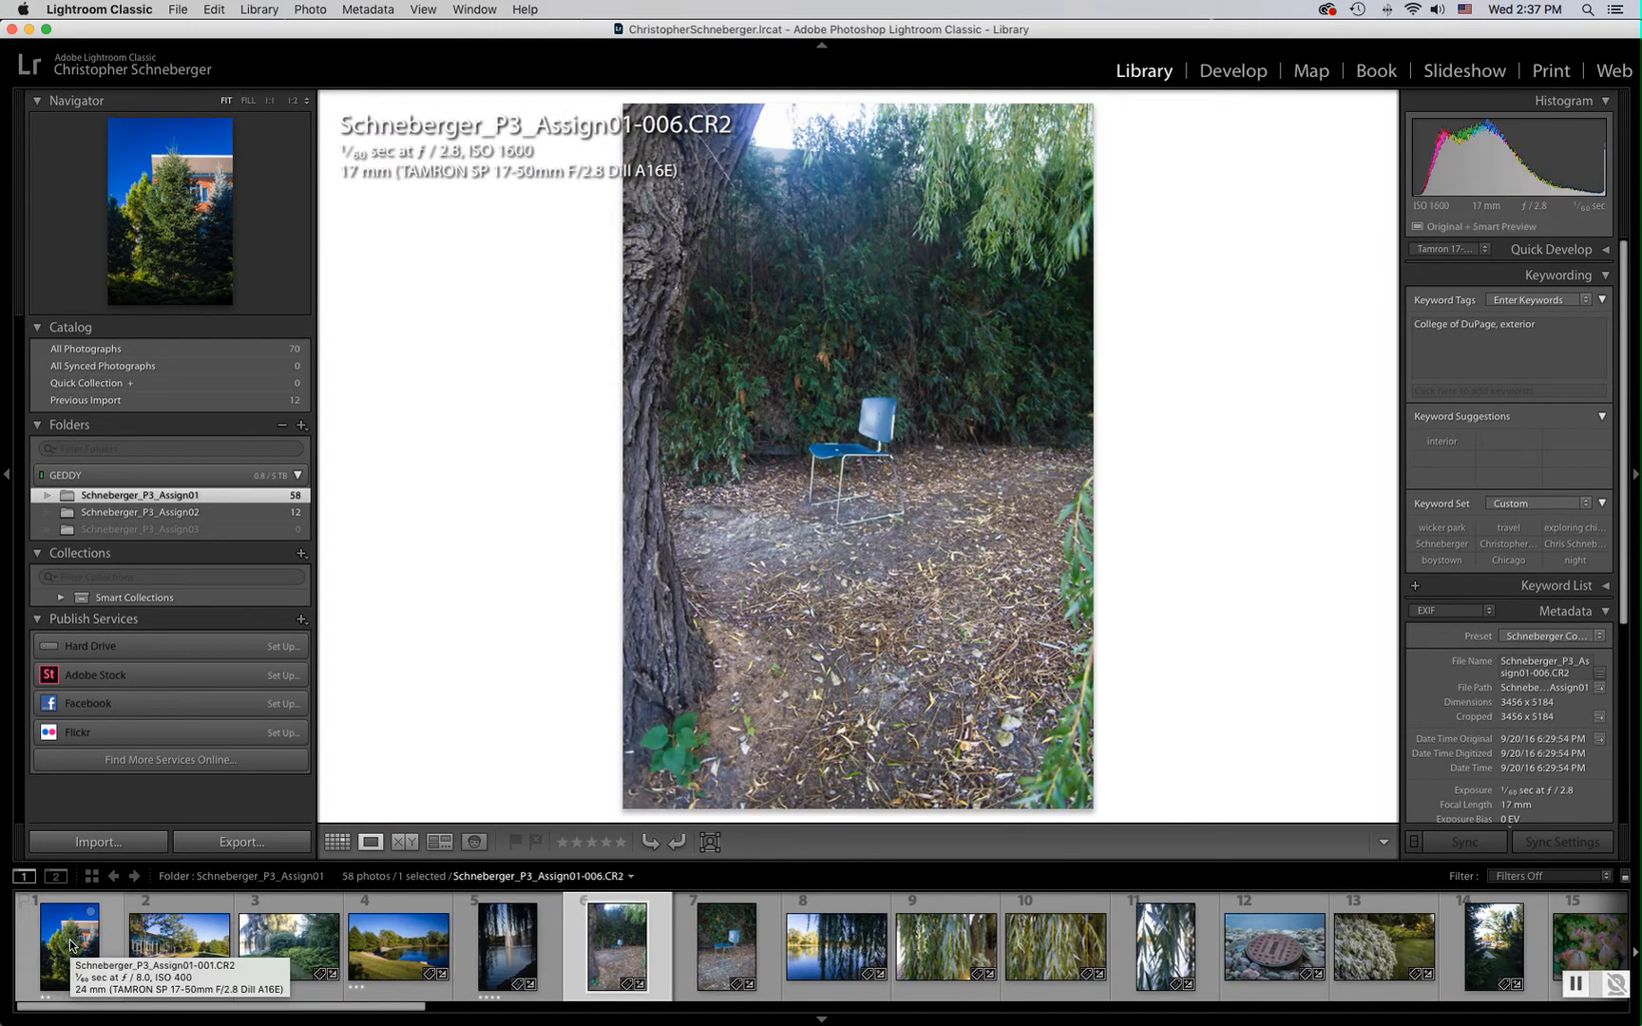
{"action": "key", "text": "2"}
{"action": "key", "text": "Right"}
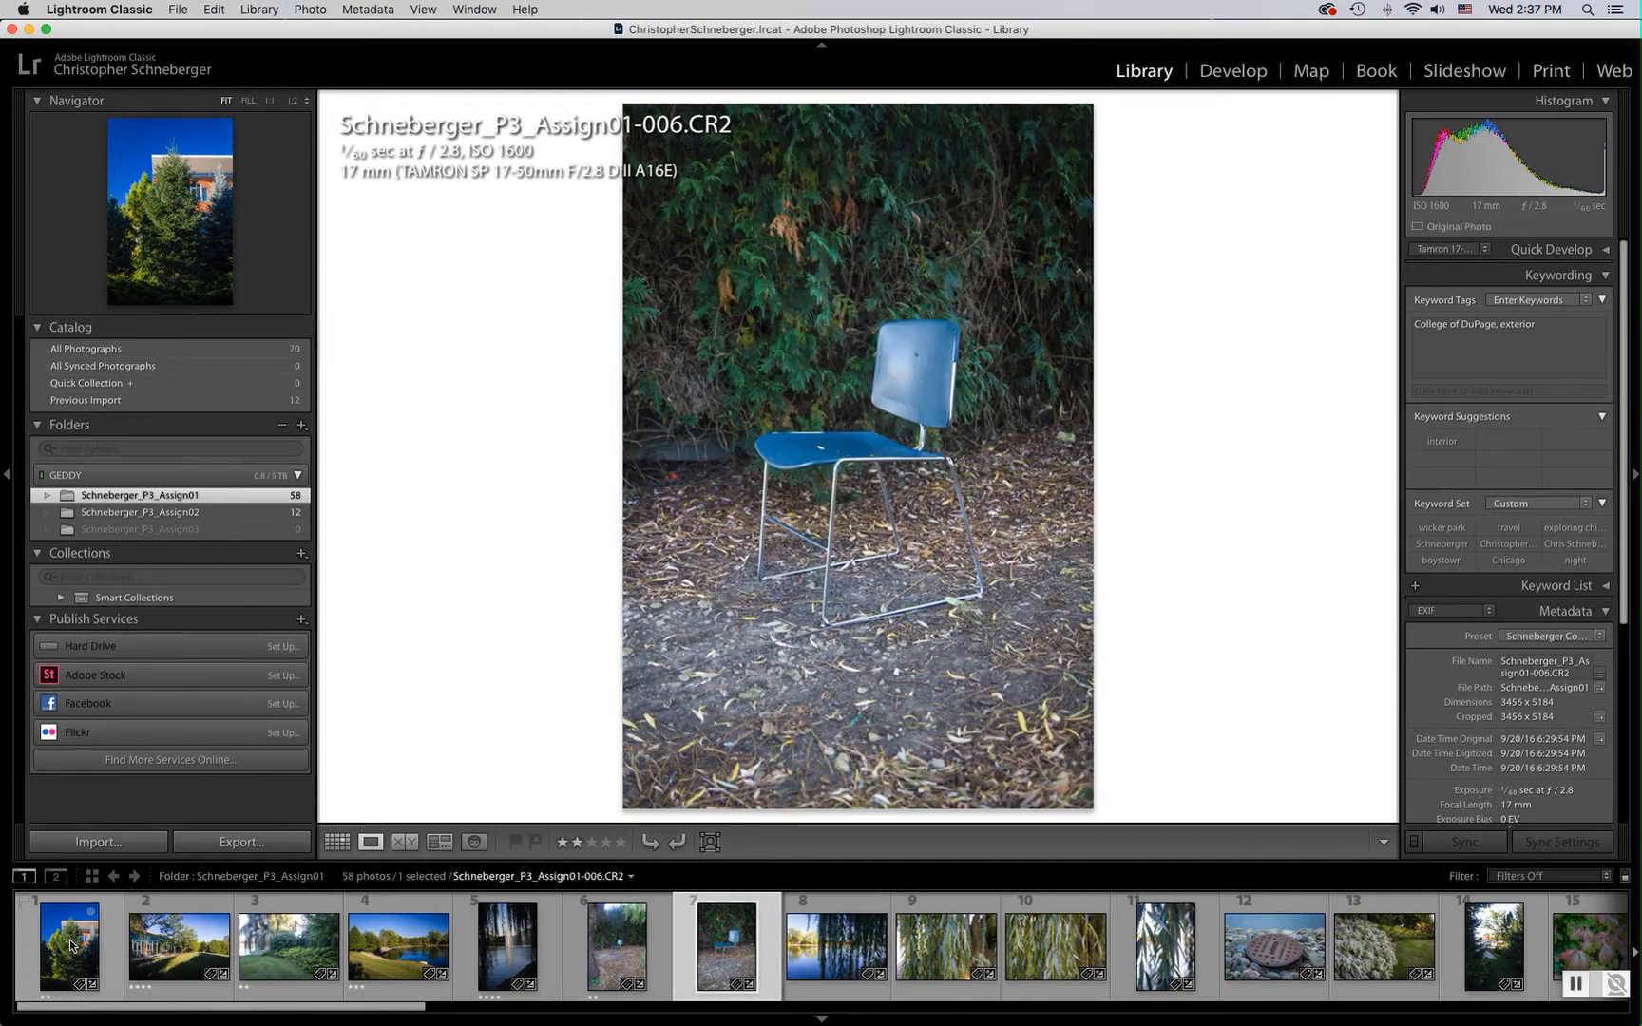
{"action": "key", "text": "2"}
{"action": "key", "text": "3"}
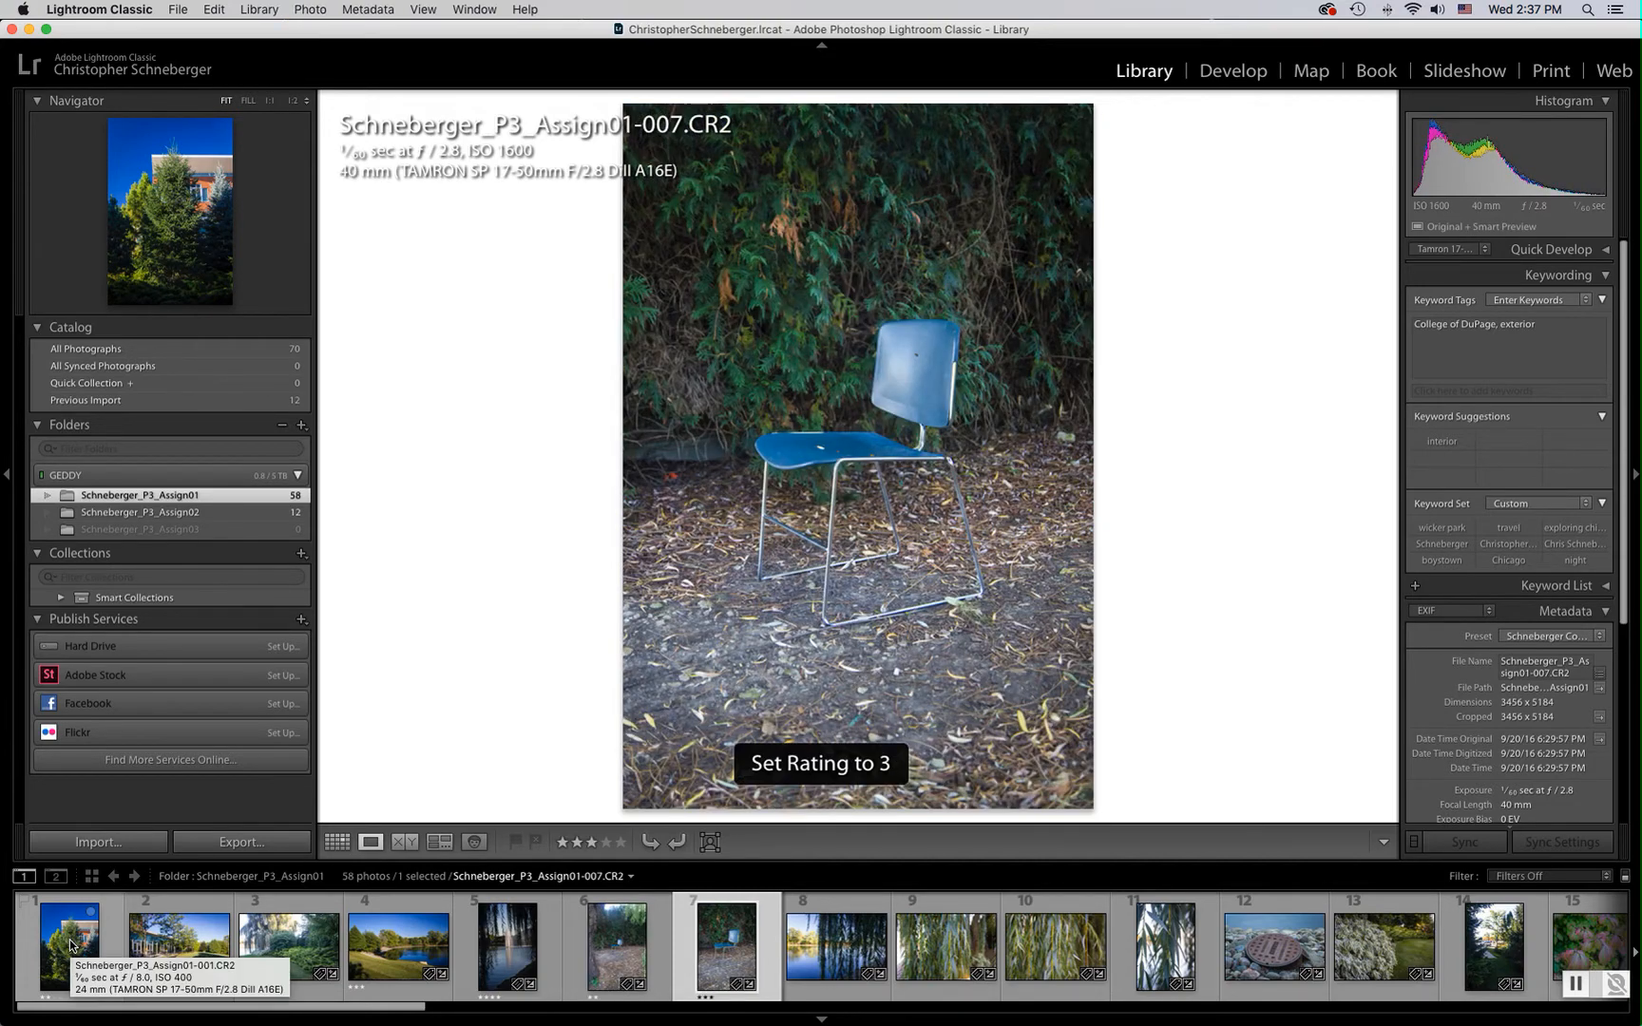
Give photos 008 and 009 three stars and photo 010 four stars
{"action": "key", "text": "Right"}
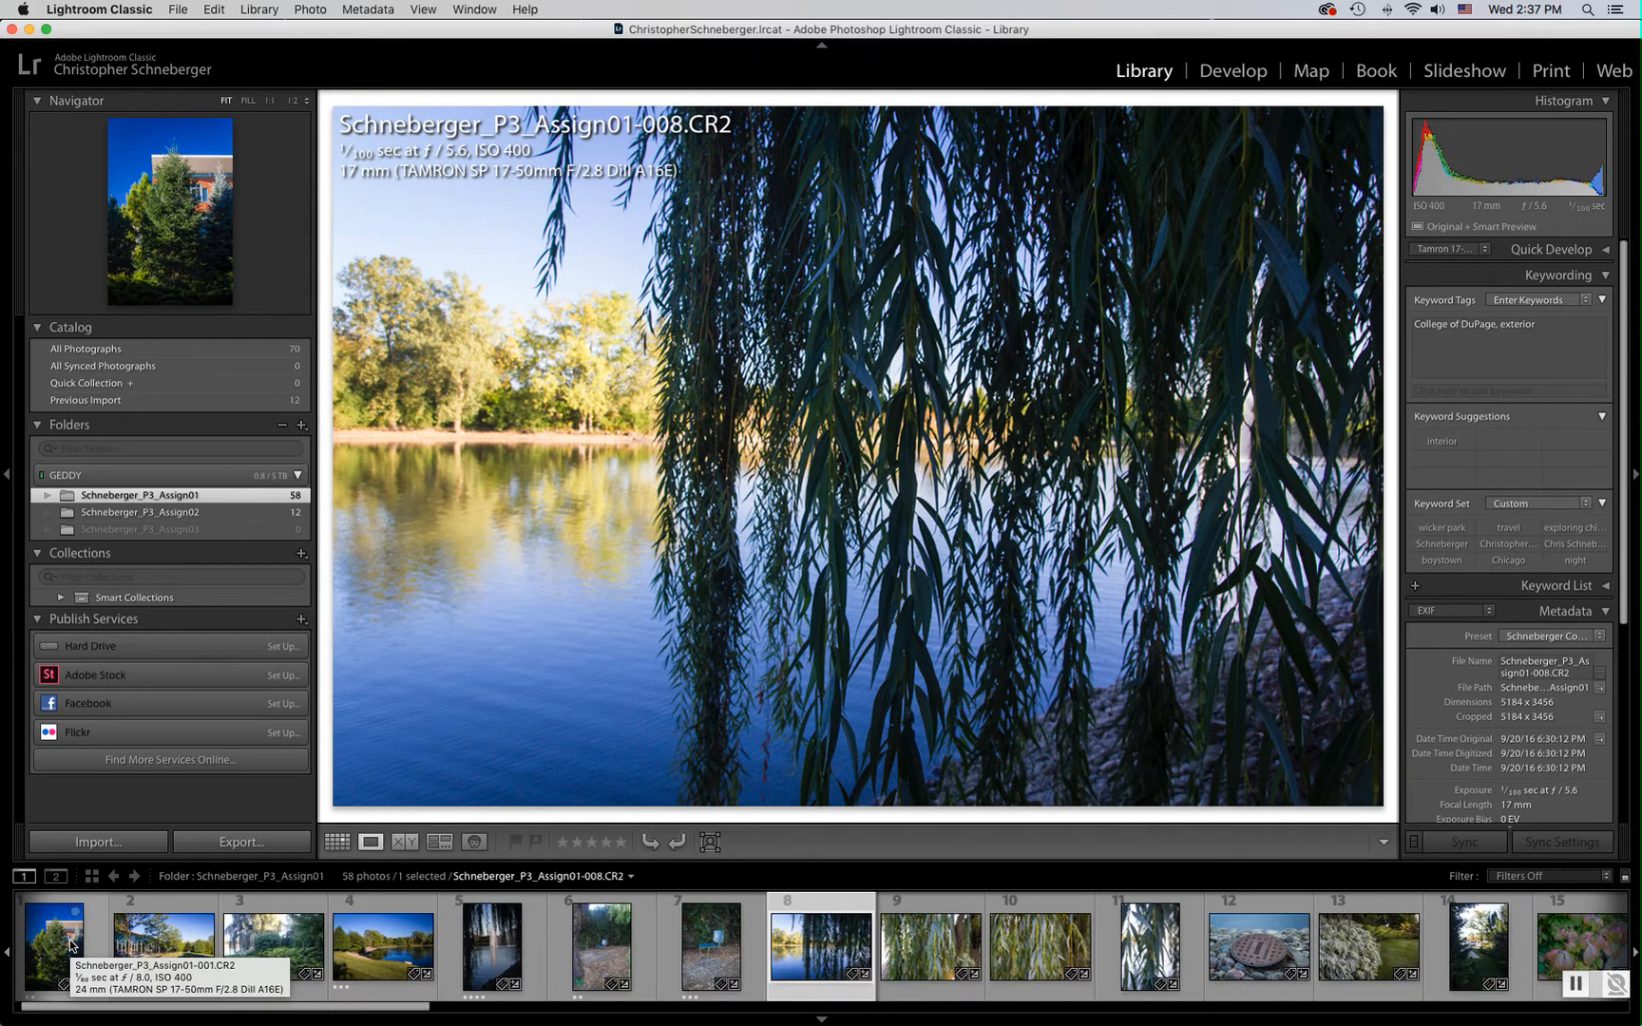
{"action": "key", "text": "3"}
{"action": "key", "text": "Right"}
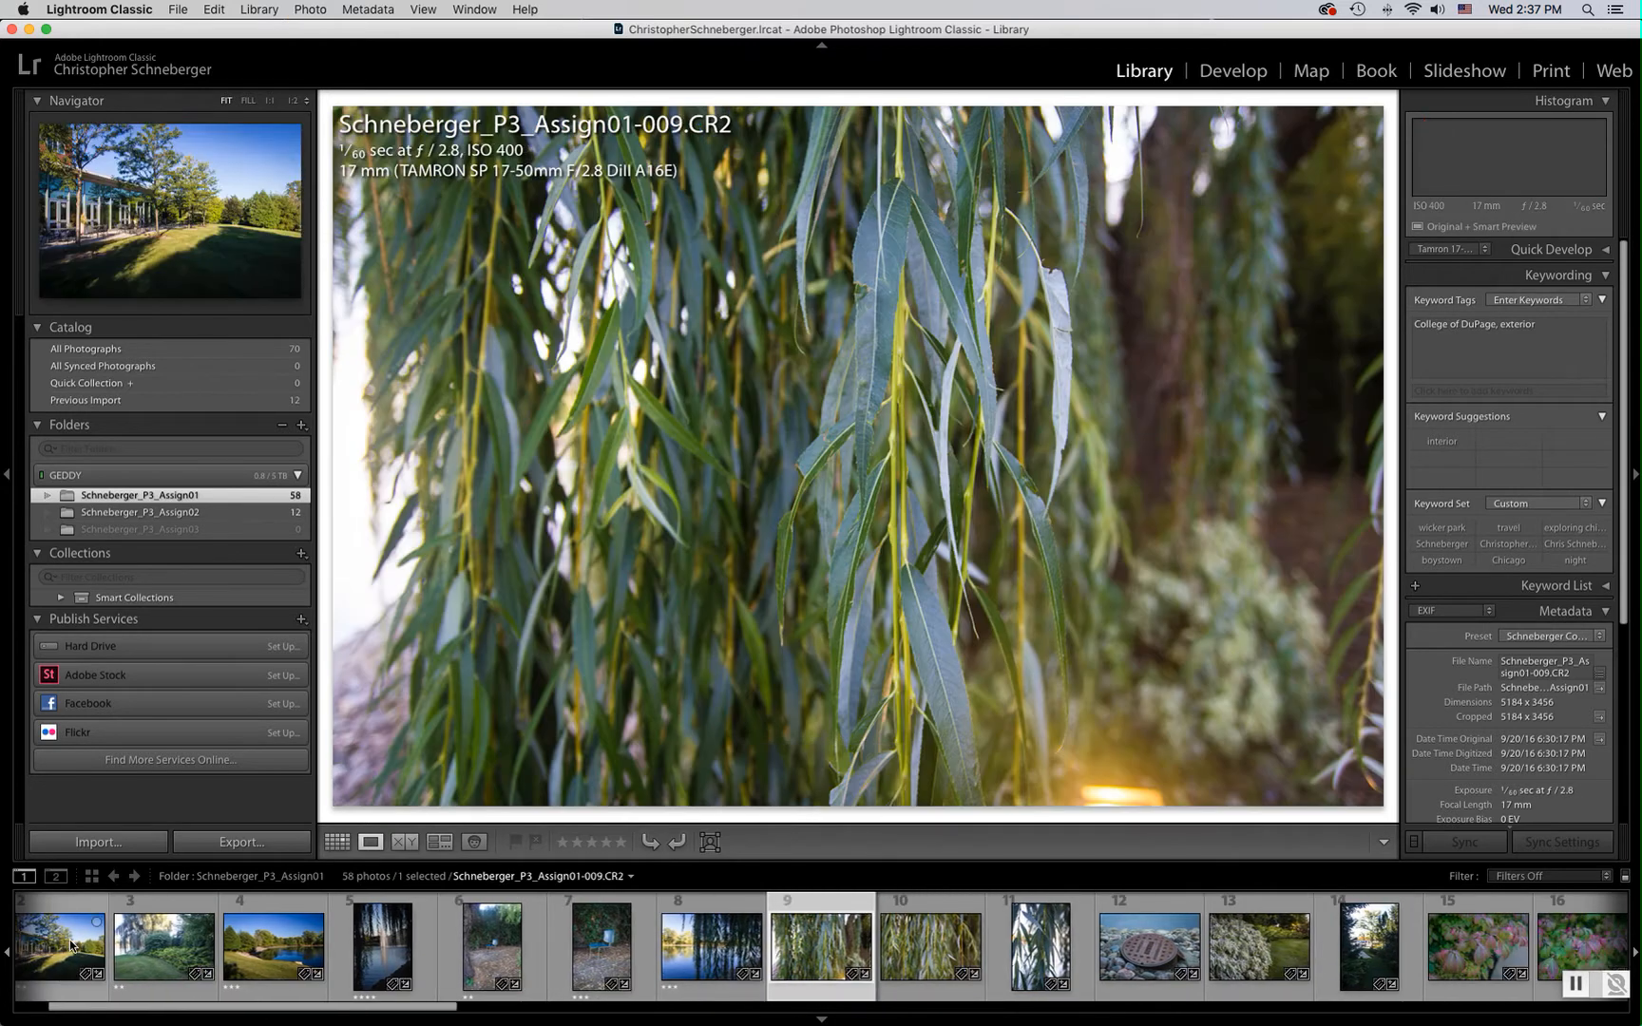
{"action": "key", "text": "4"}
{"action": "key", "text": "Right"}
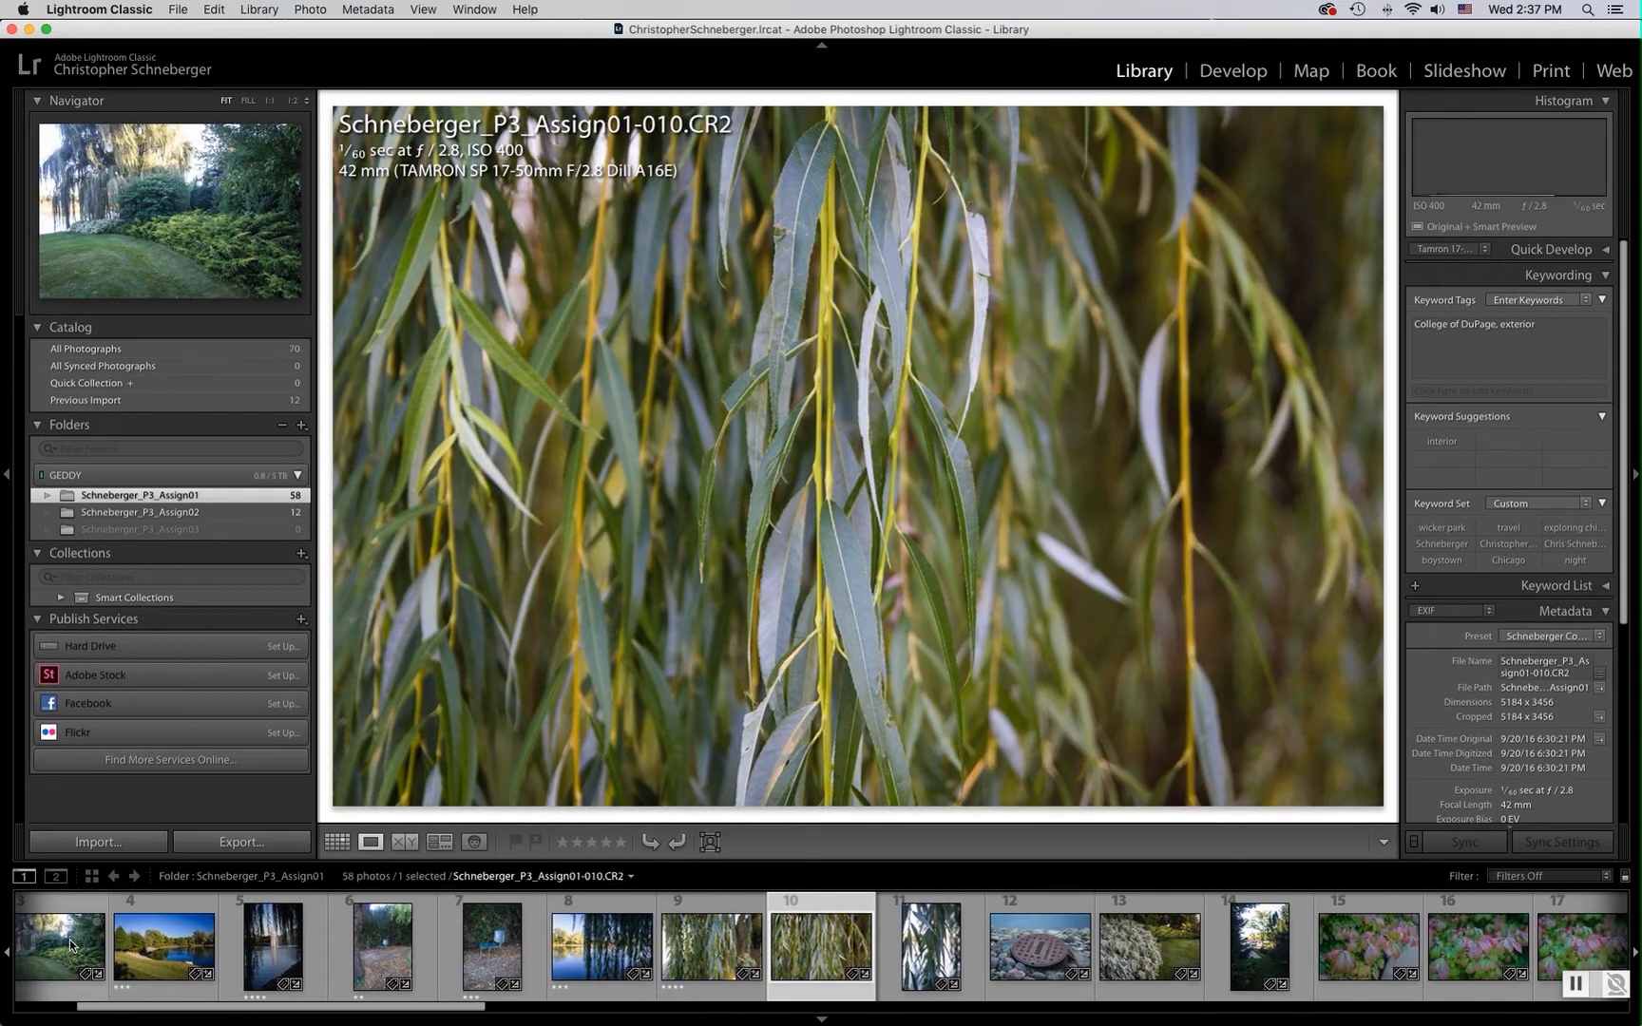
{"action": "key", "text": "4"}
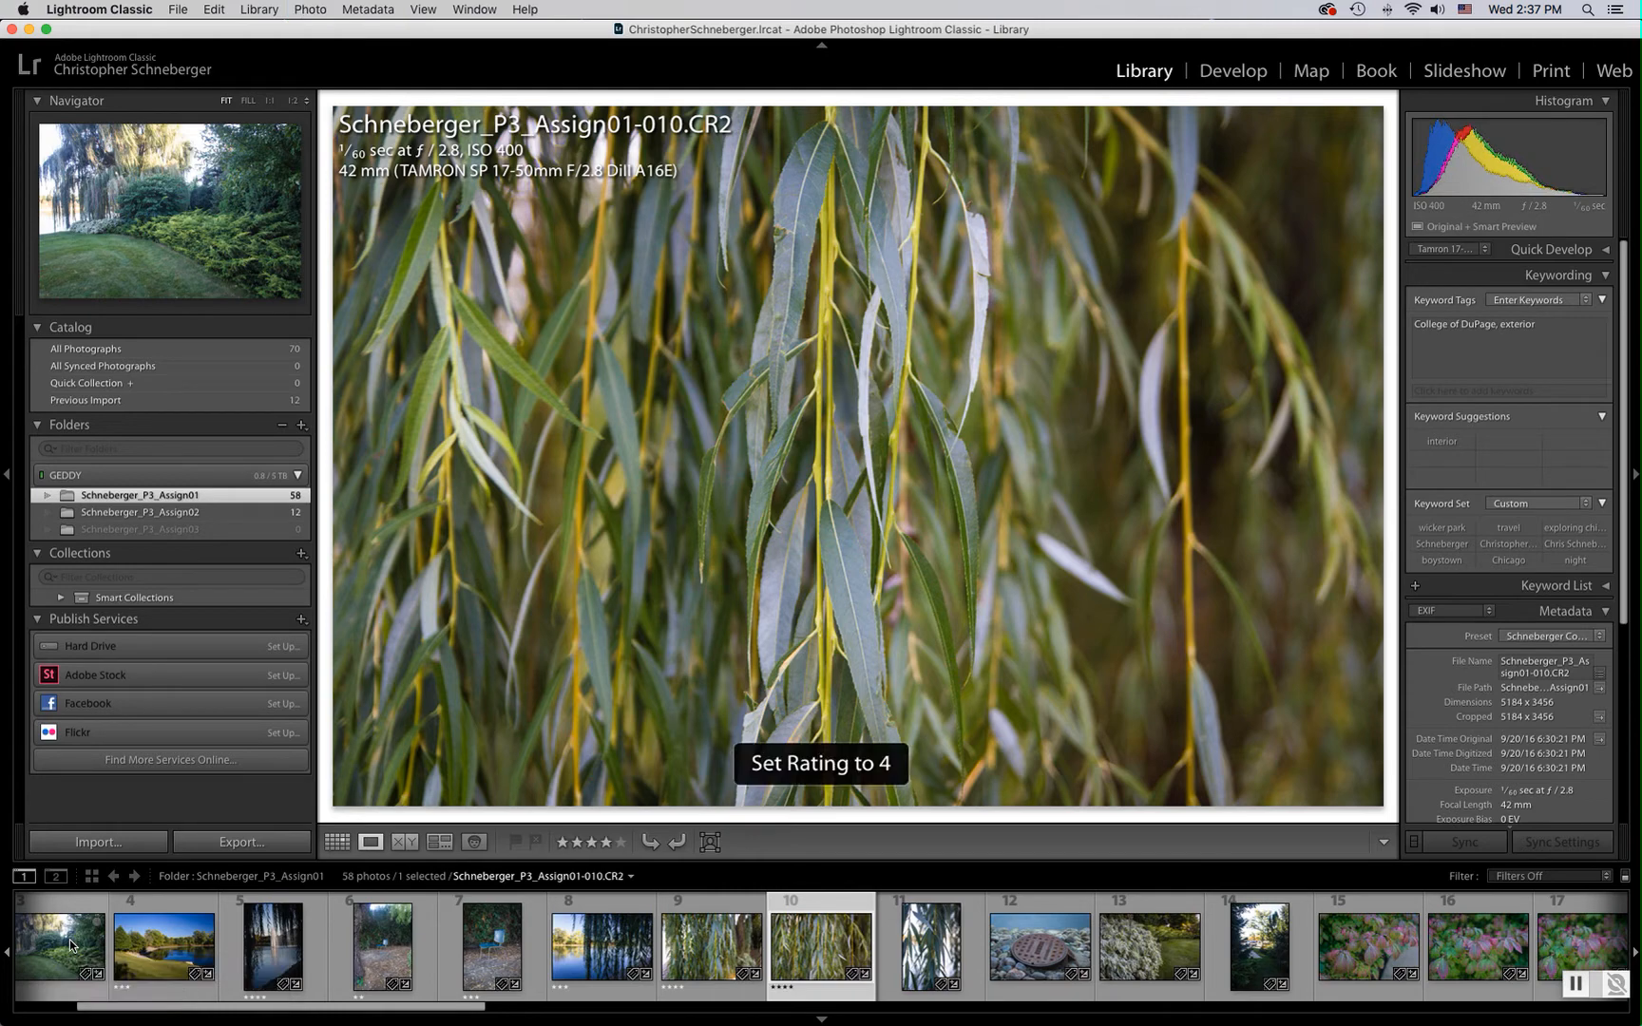
{"action": "key", "text": "Left"}
{"action": "key", "text": "3"}
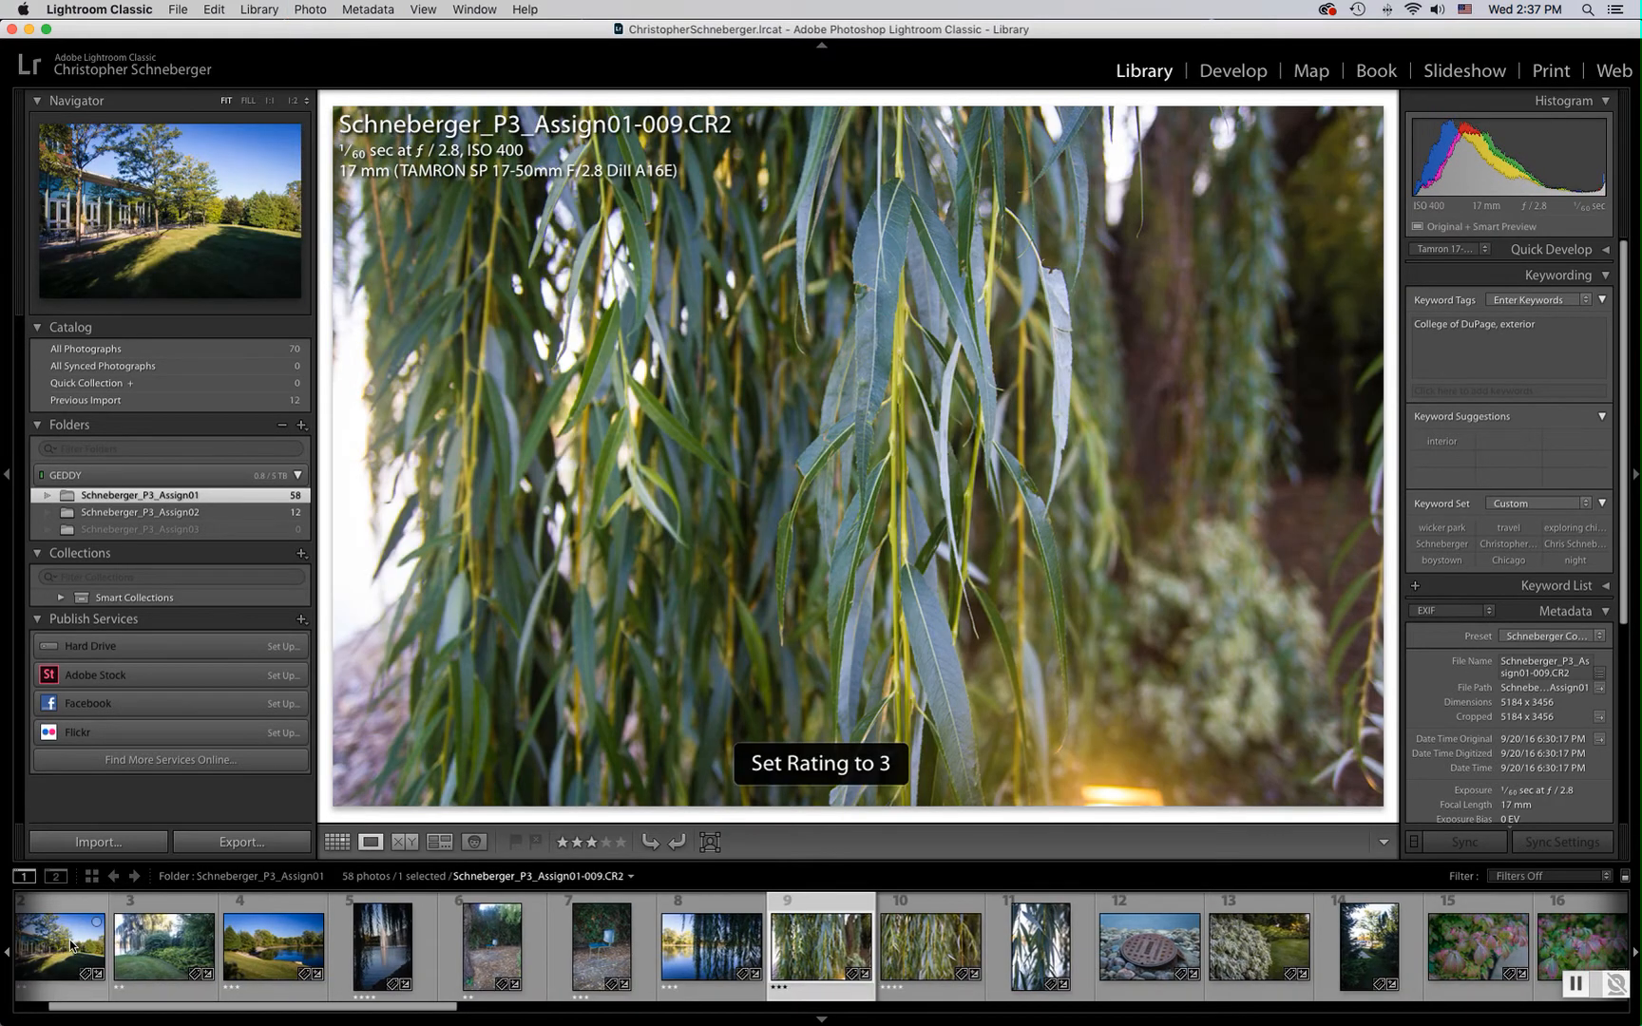
Rate photo 011 four stars and the storm drain photo 012 five stars
{"action": "key", "text": "Right"}
{"action": "key", "text": "Right"}
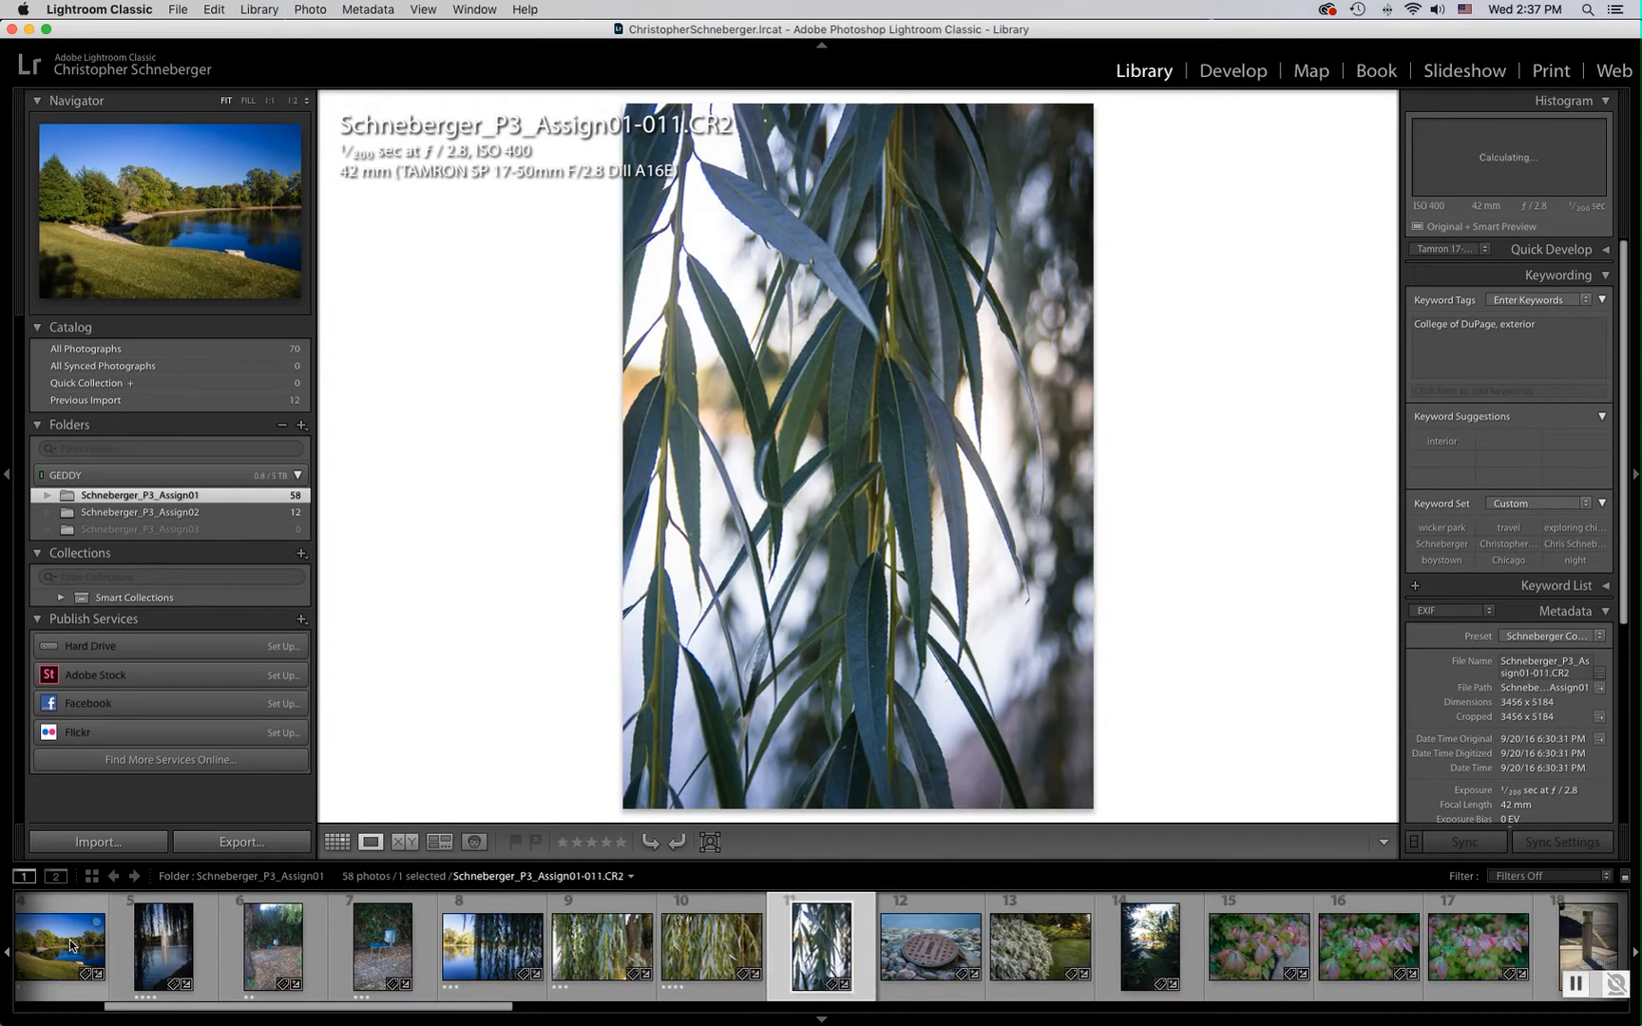
{"action": "key", "text": "4"}
{"action": "key", "text": "Right"}
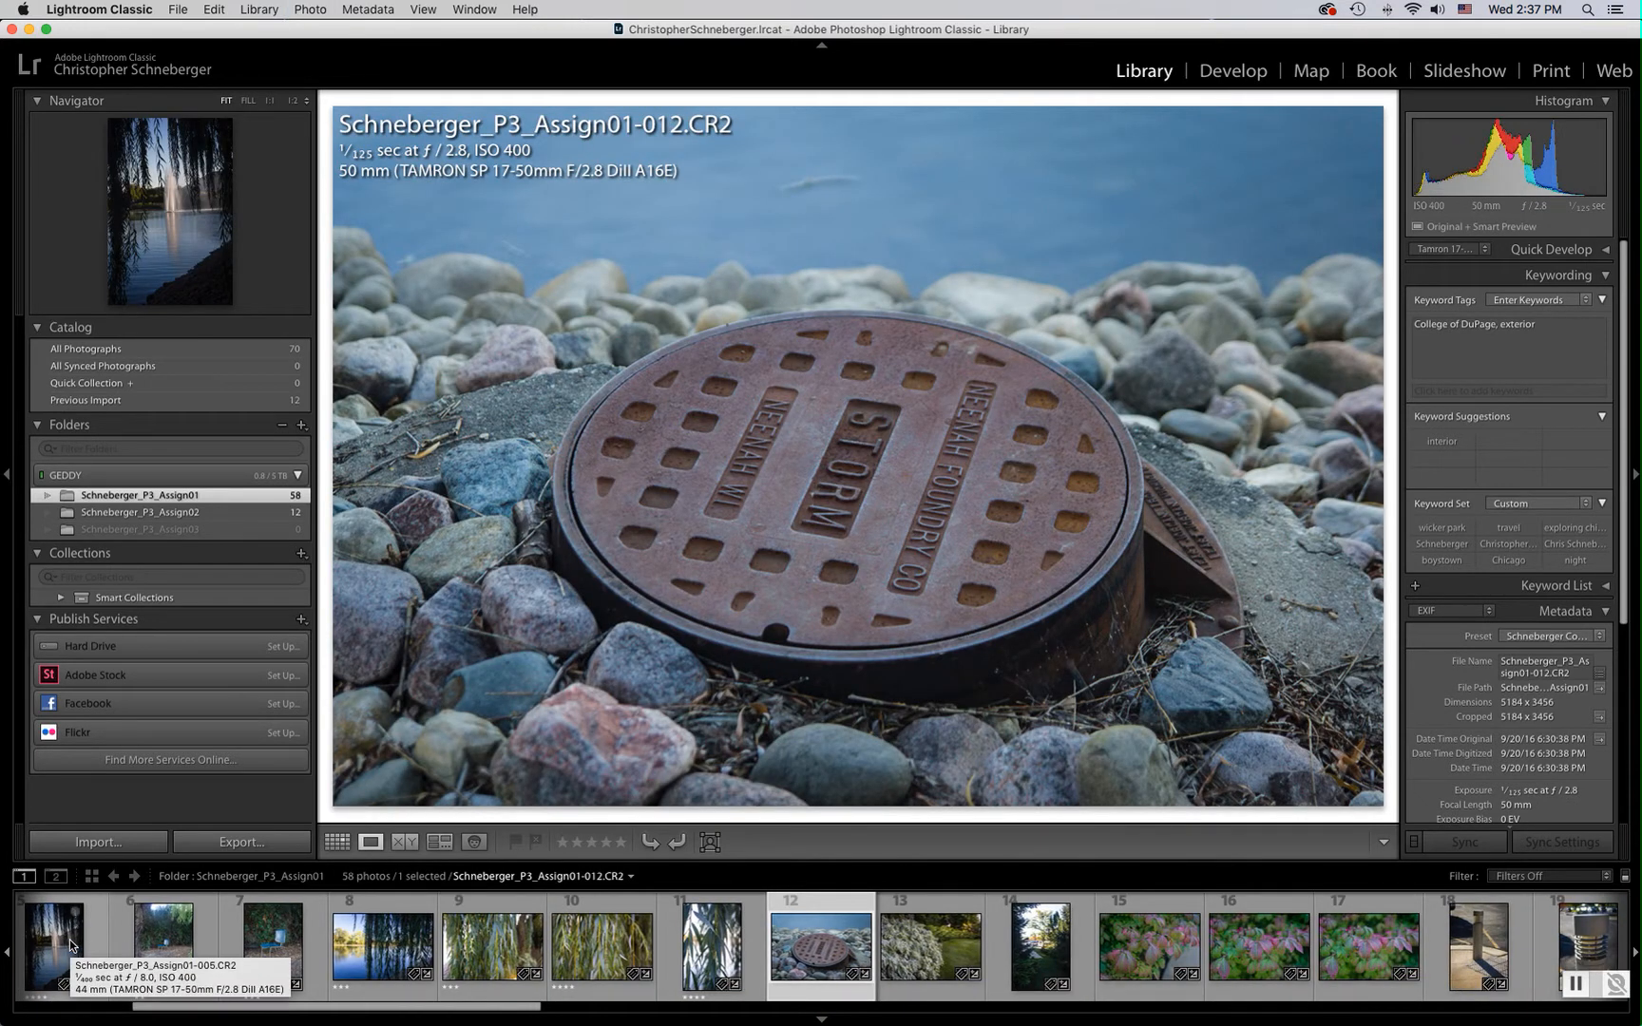
{"action": "key", "text": "5"}
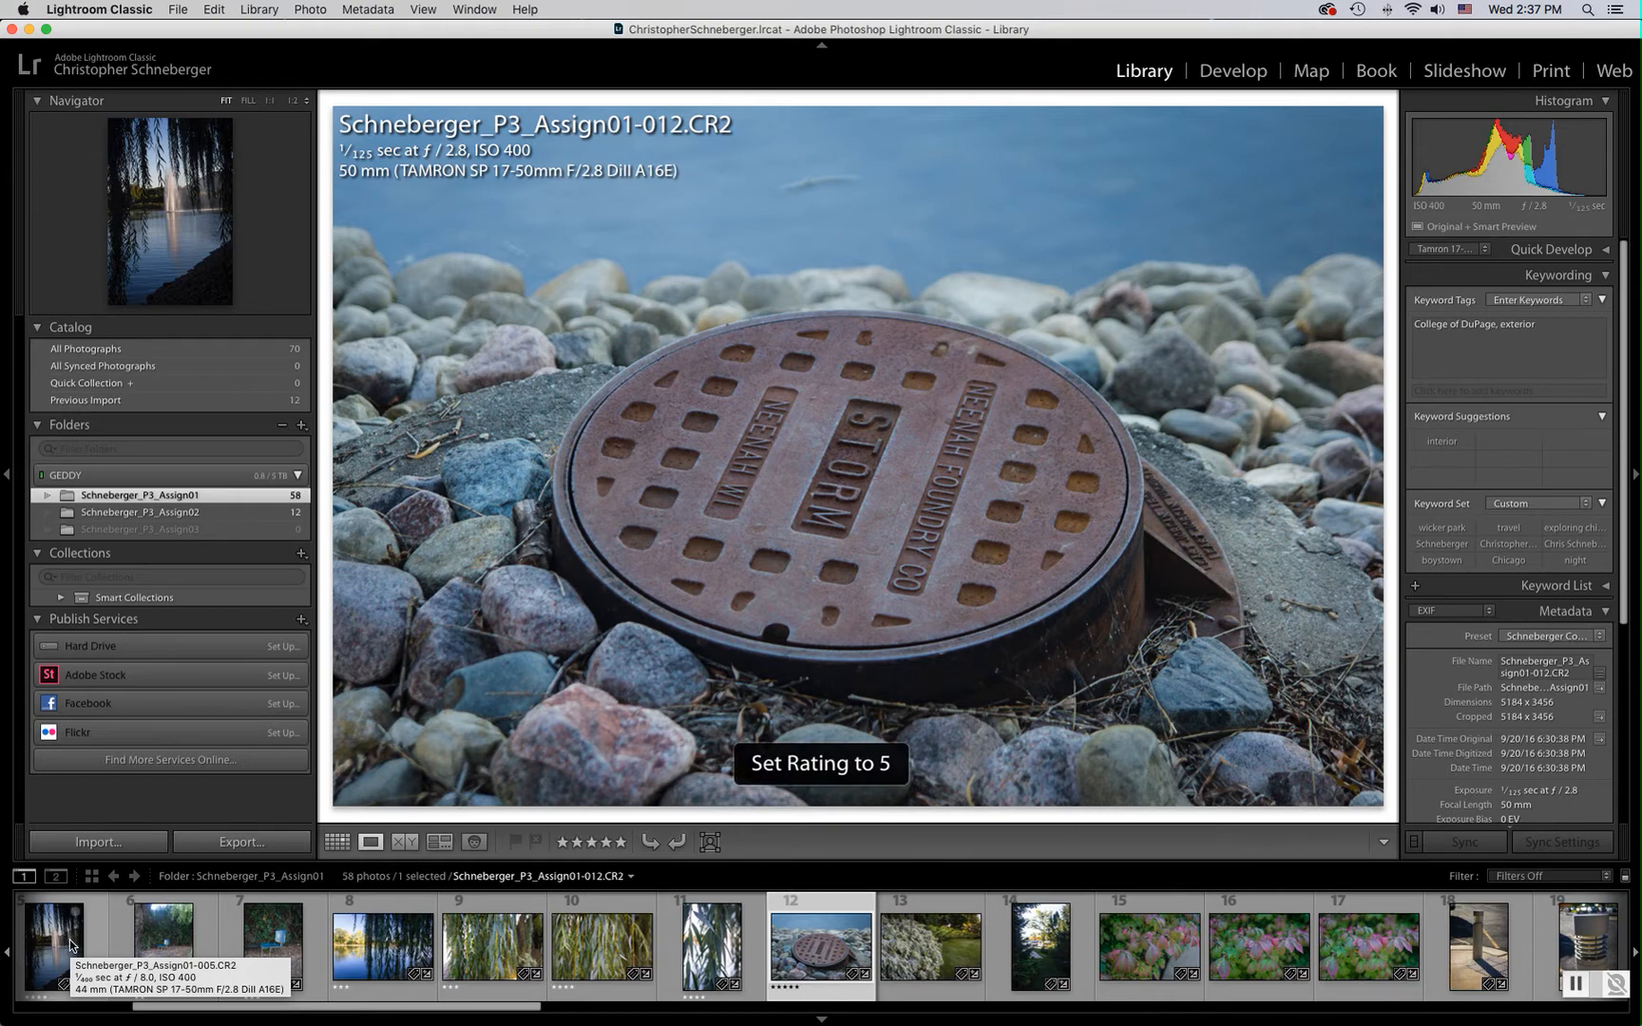
Browse through the following leaf photos one at a time in Loupe view
{"action": "key", "text": "Right"}
{"action": "key", "text": "Right"}
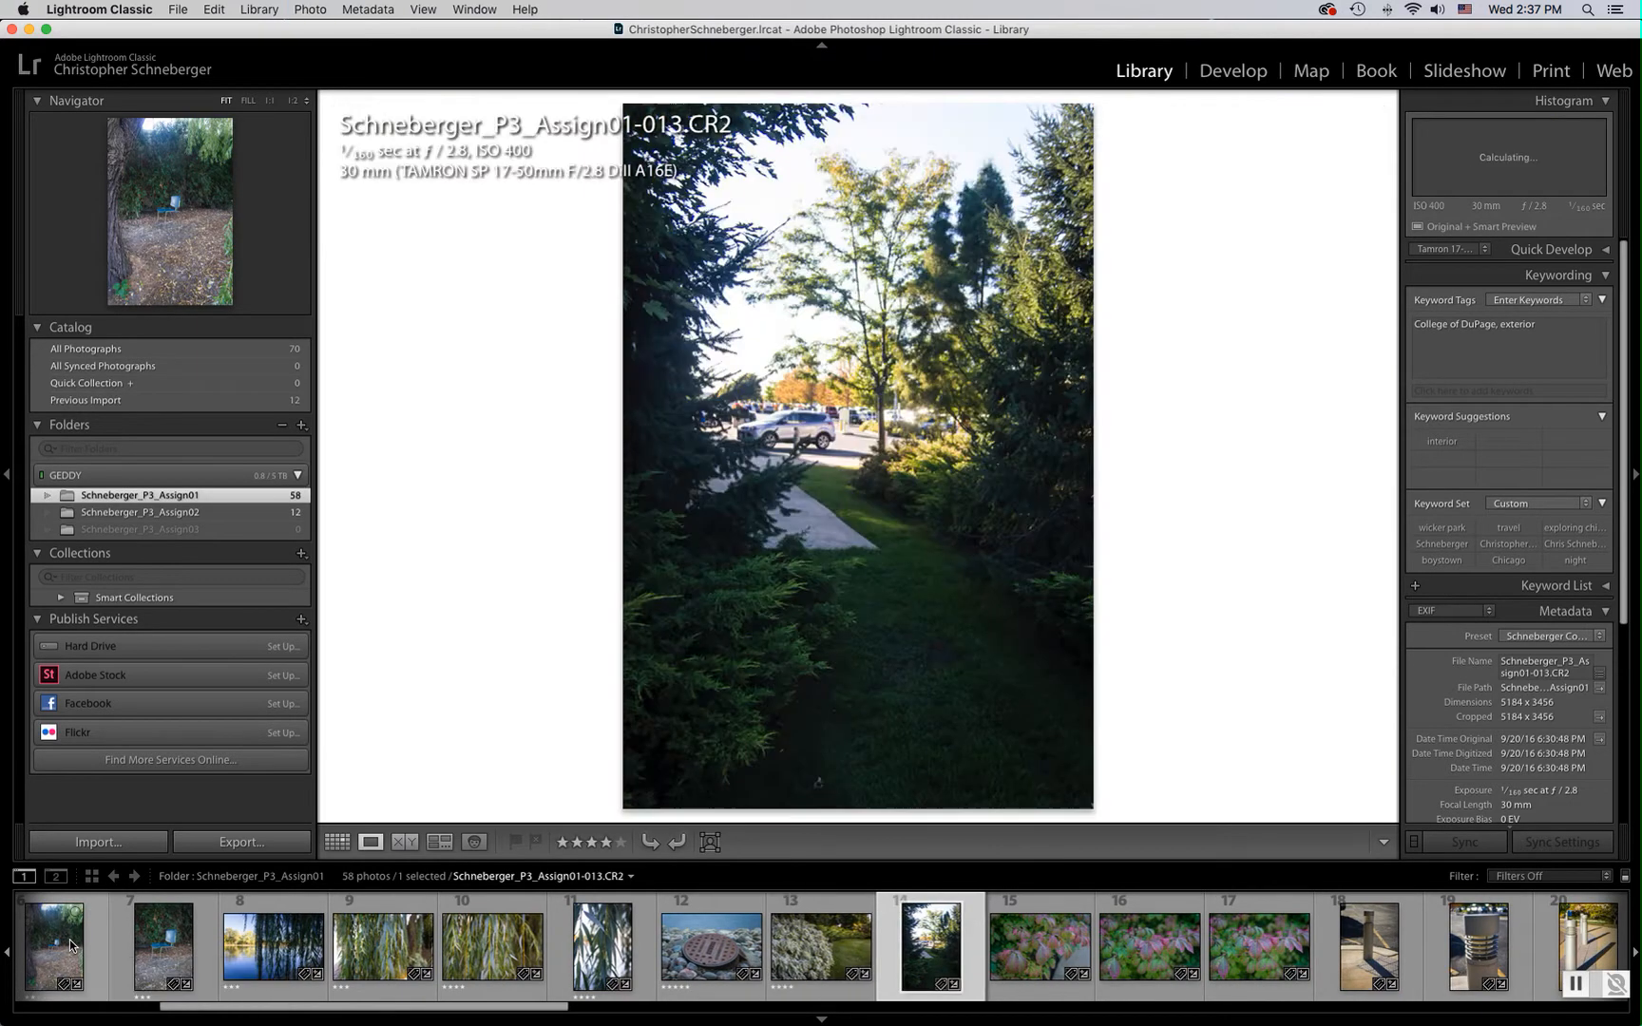
{"action": "key", "text": "Right"}
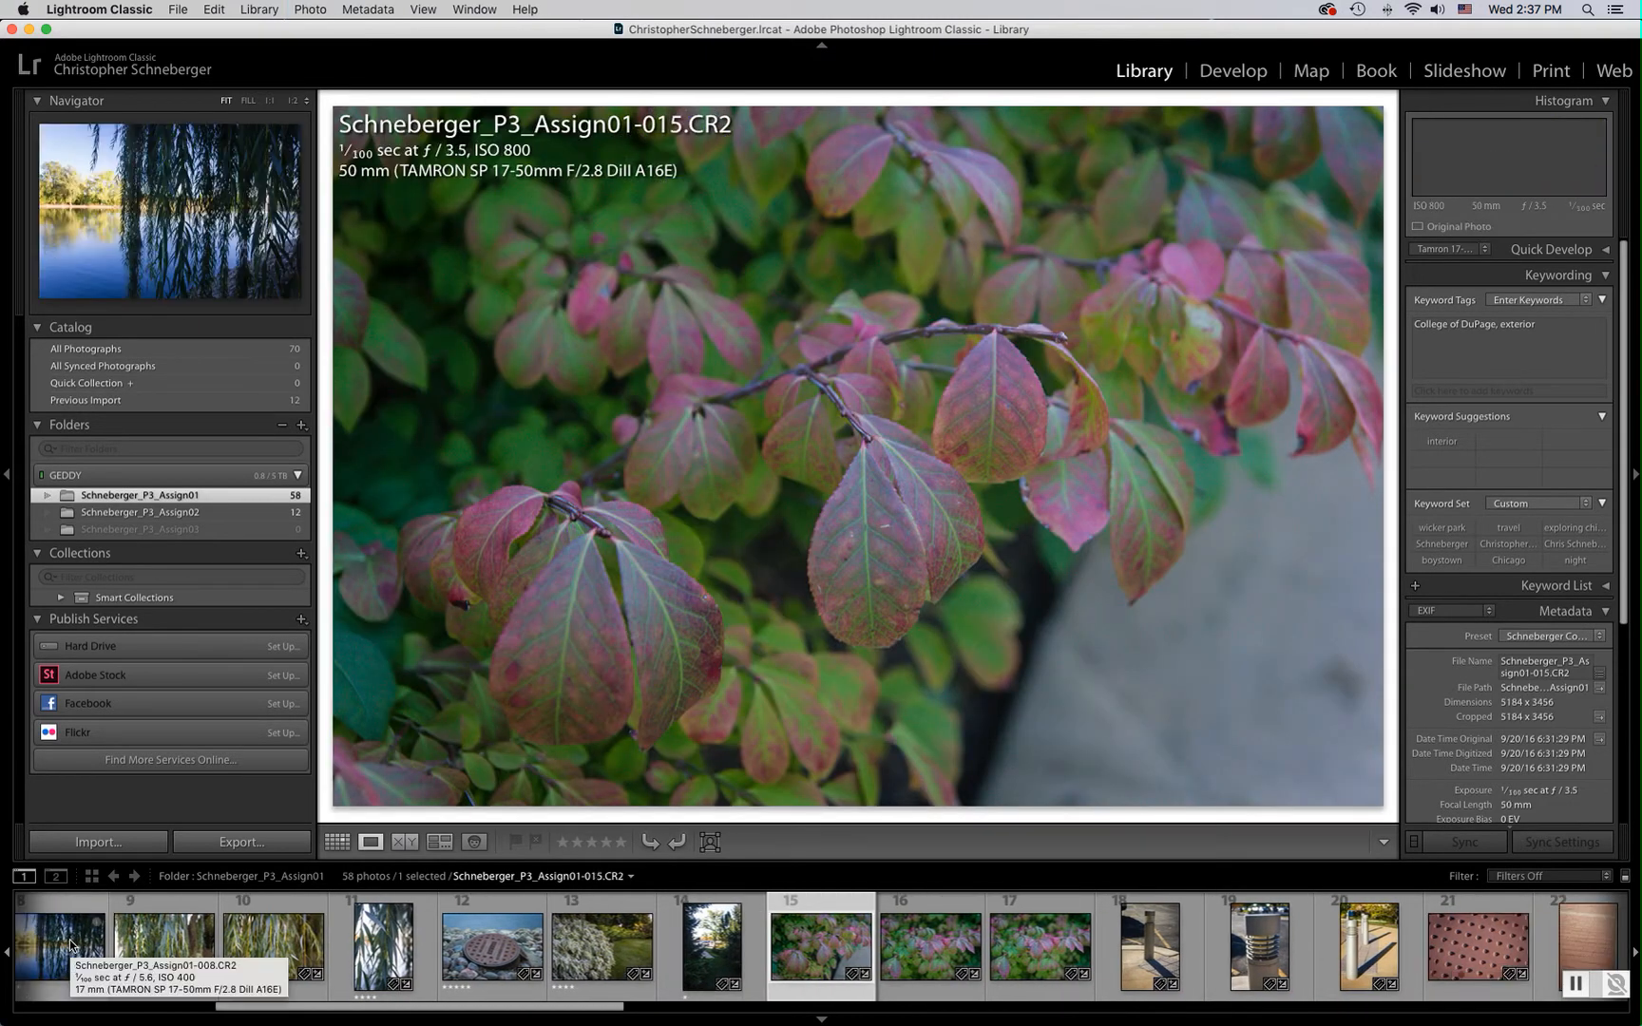
{"action": "key", "text": "Right"}
{"action": "key", "text": "Right"}
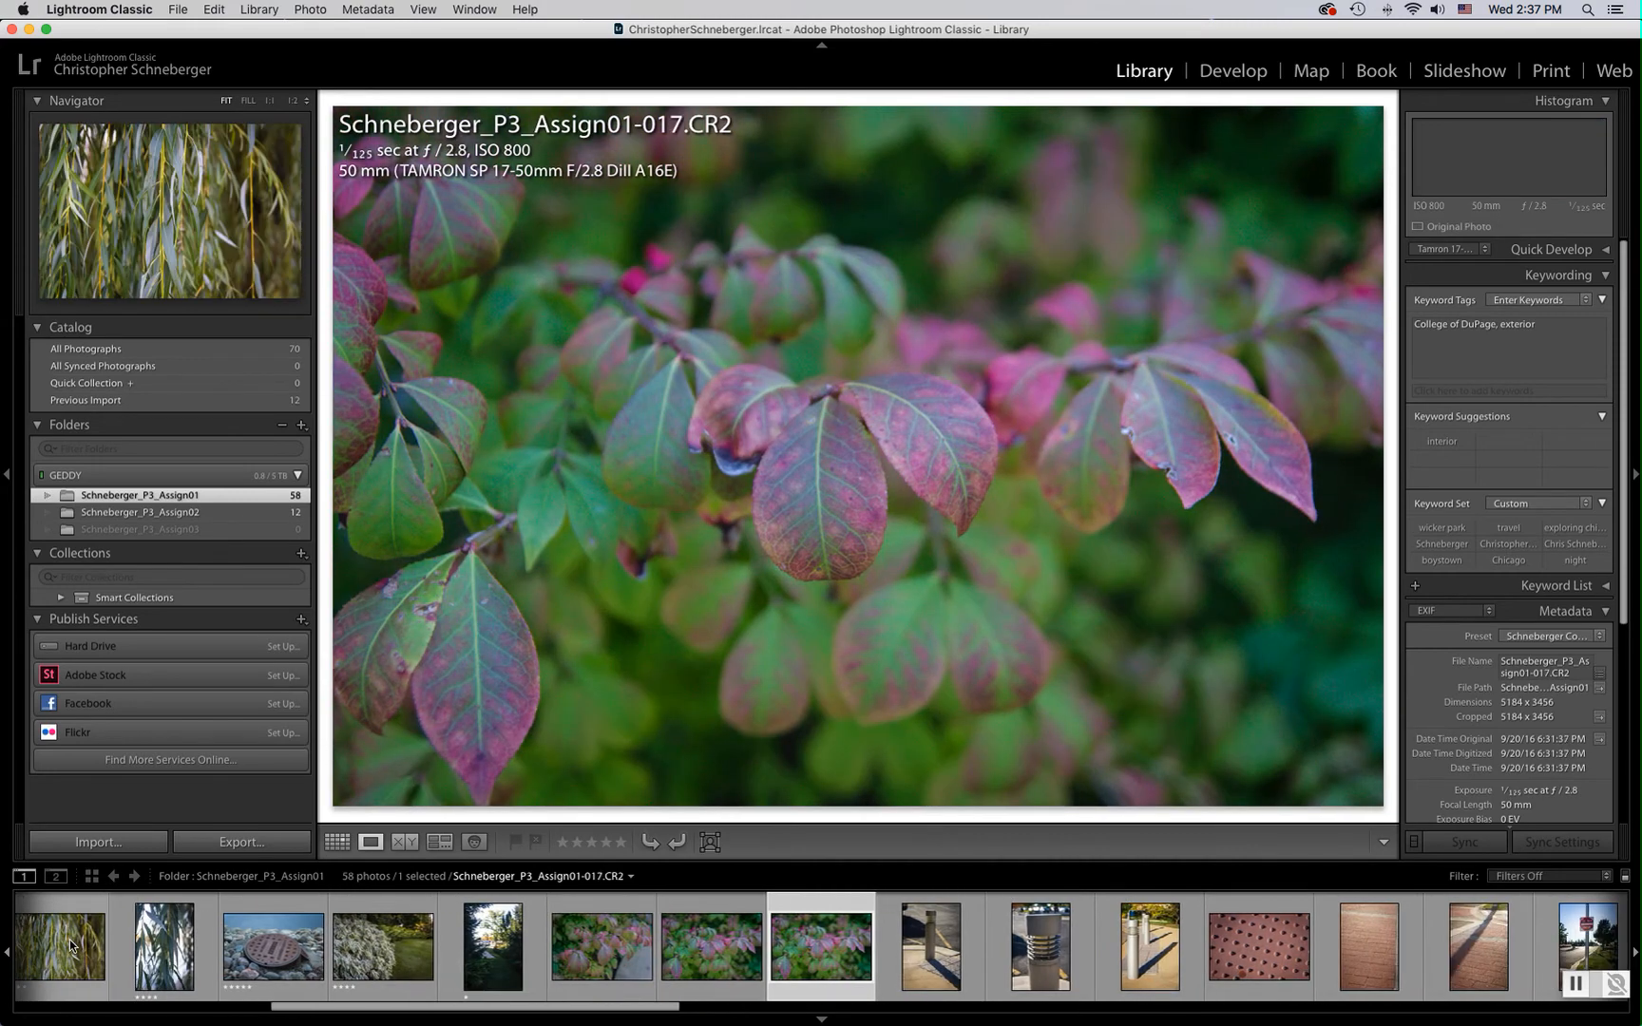
{"action": "key", "text": "Left"}
{"action": "key", "text": "Left"}
{"action": "key", "text": "Right"}
{"action": "key", "text": "Right"}
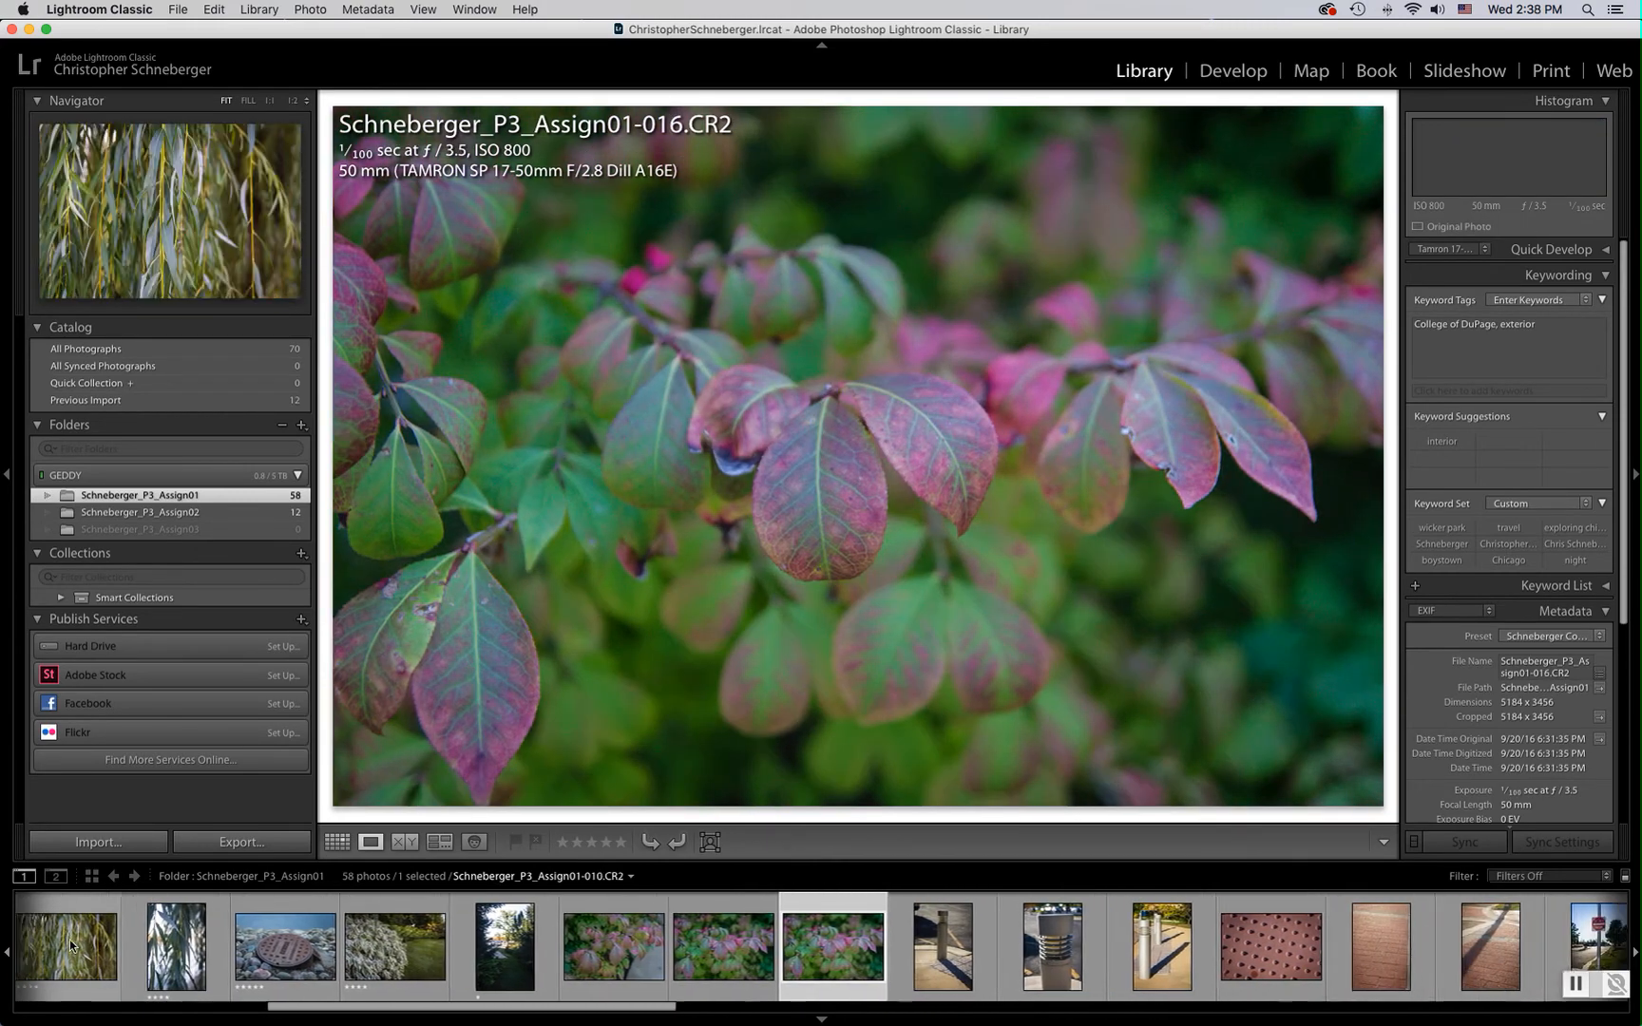
{"action": "key", "text": "Left"}
{"action": "key", "text": "Left"}
{"action": "key", "text": "Right"}
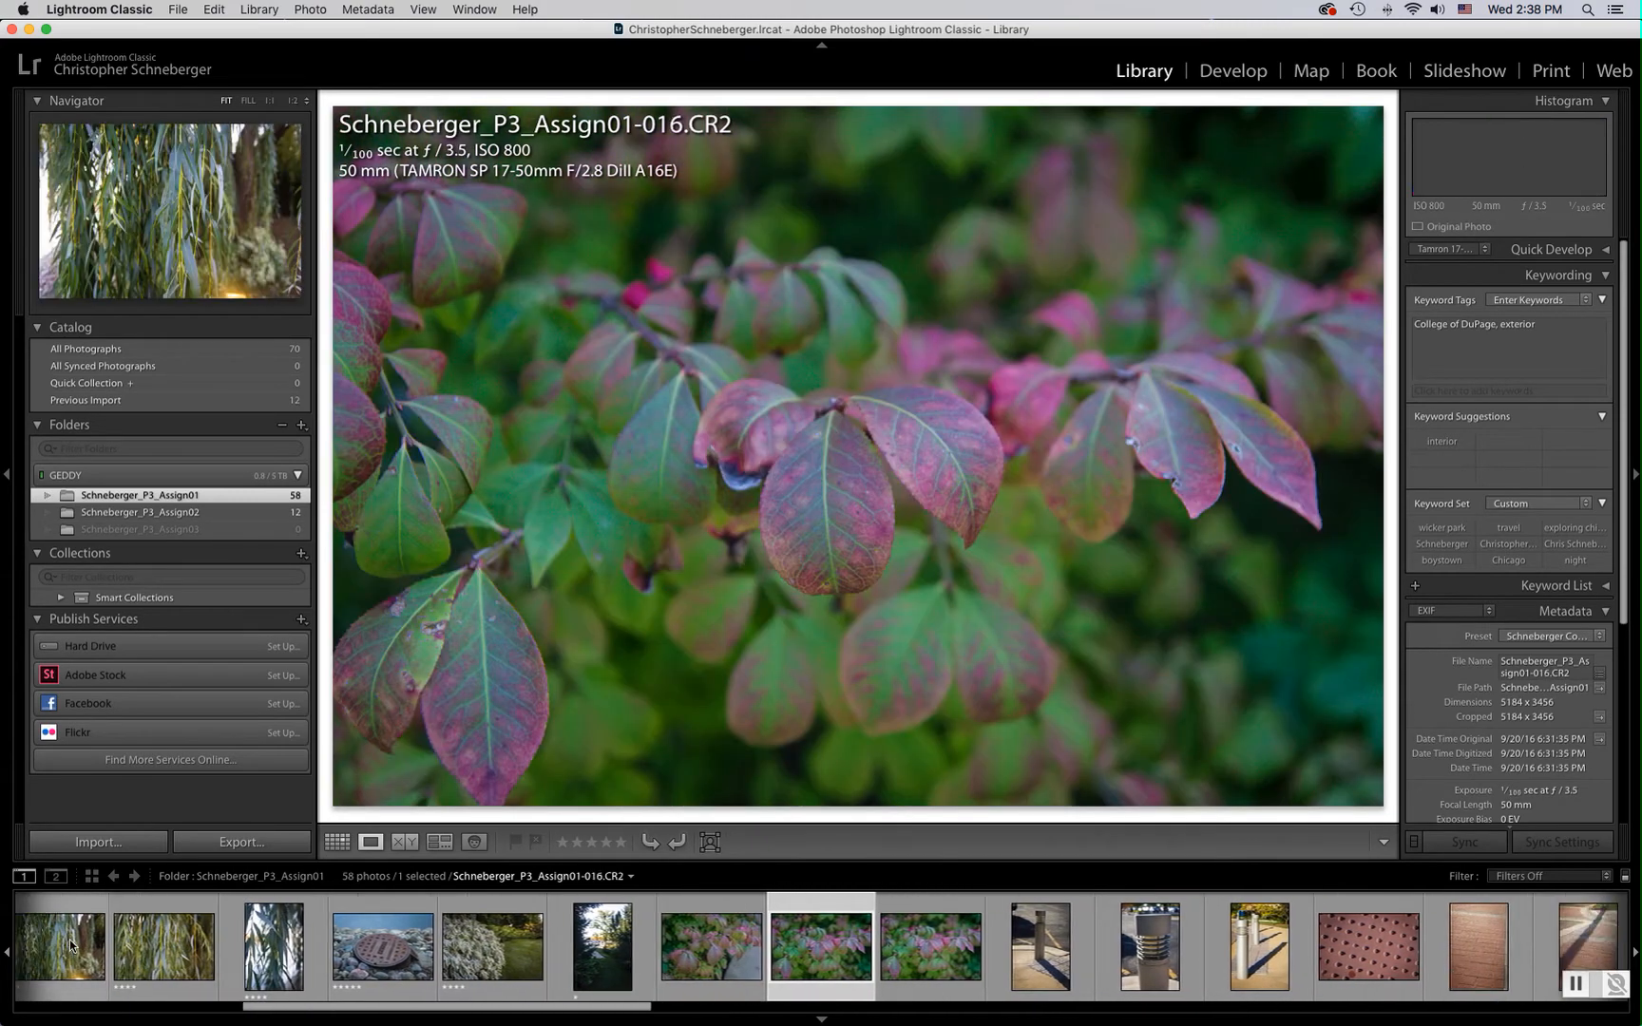
Compare the leaf photos 015 to 017 side by side in Survey view, then narrow to 016 and 017 and return to Loupe view
{"action": "left_click", "coordinate": [750, 952]}
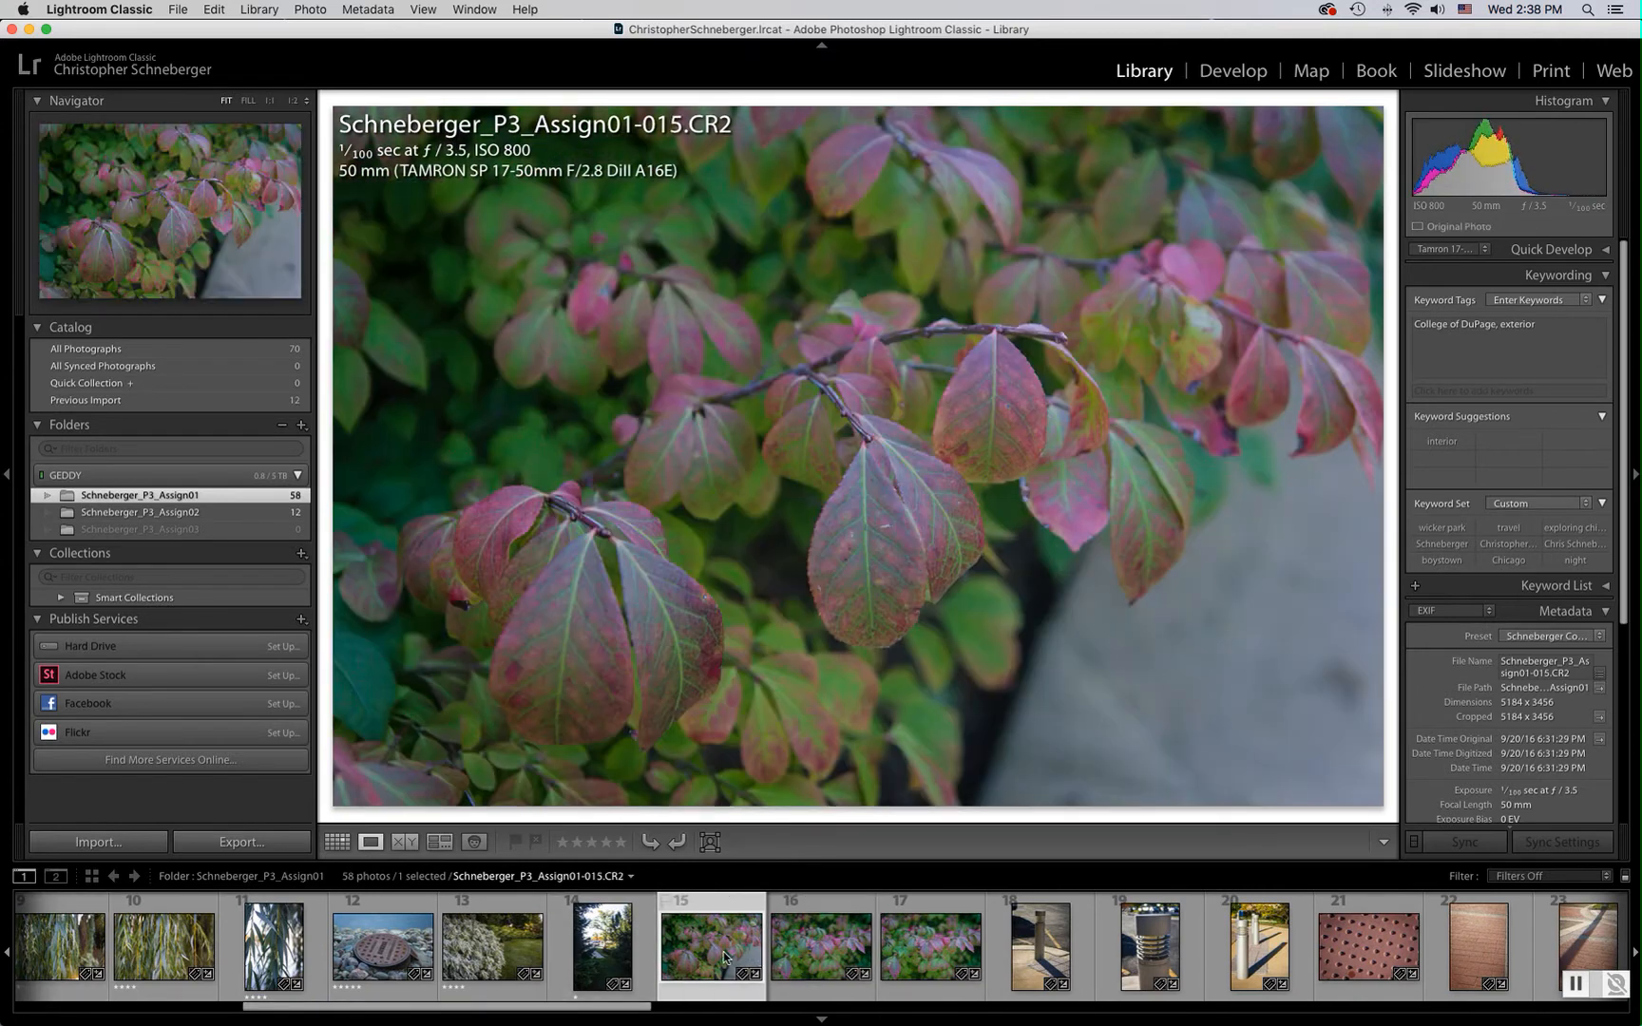
{"action": "left_click", "coordinate": [930, 955], "text": "shift"}
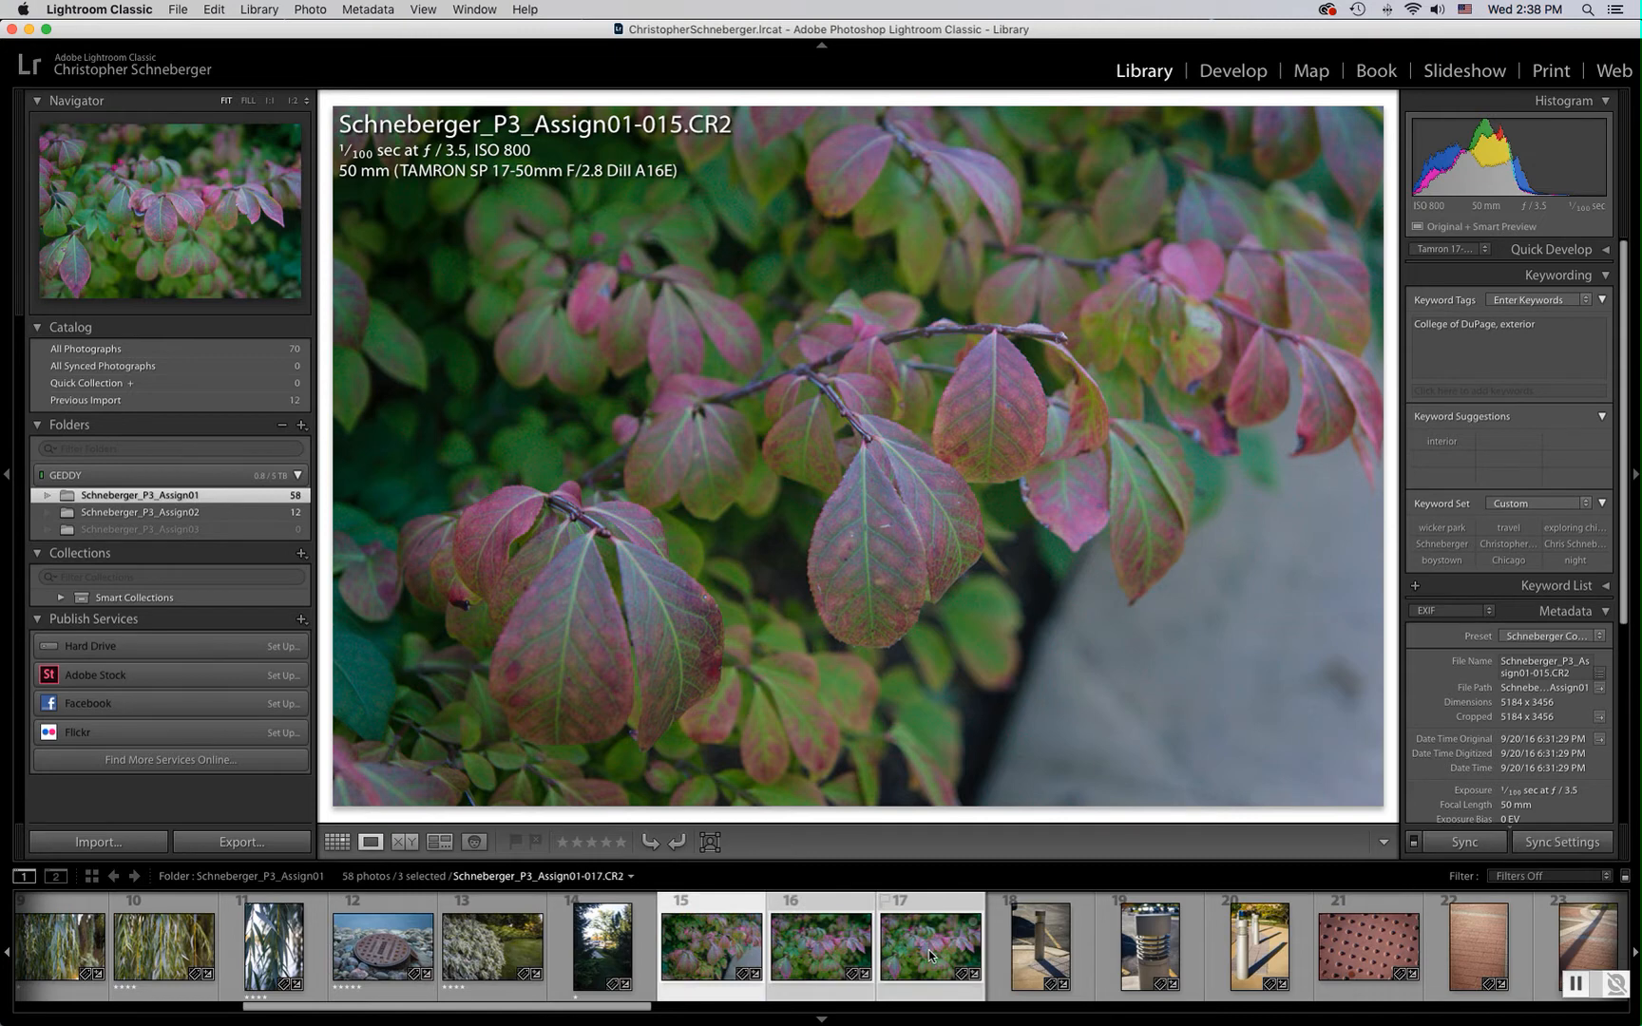
{"action": "key", "text": "n"}
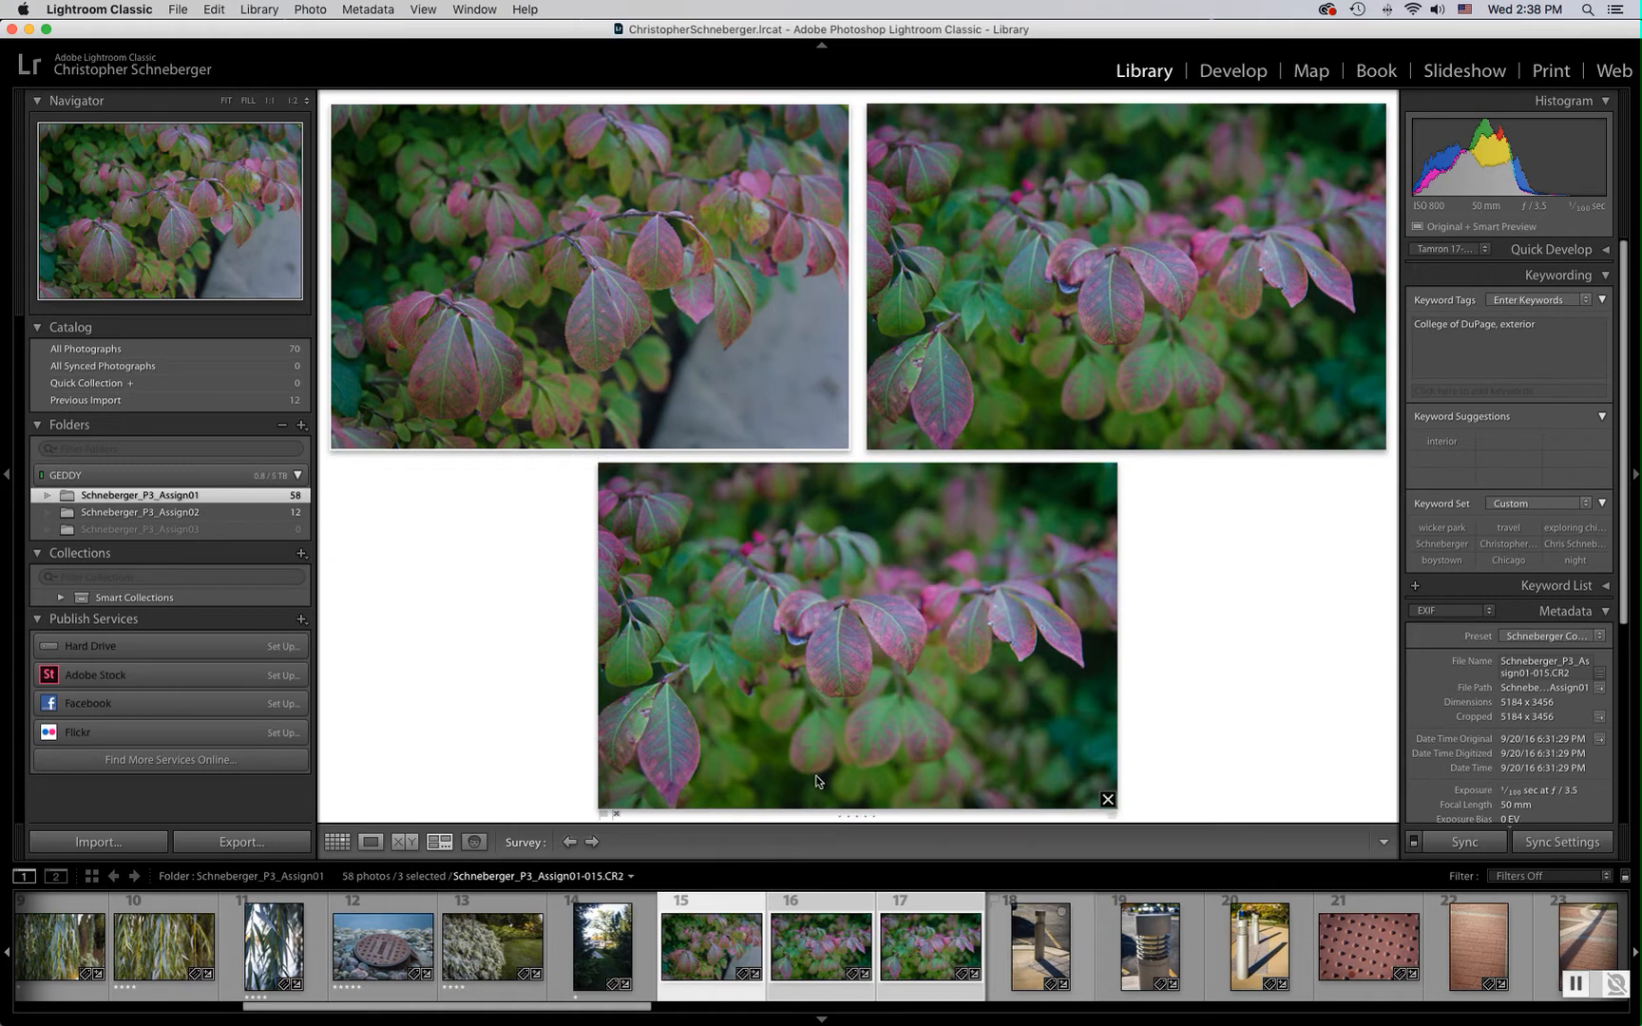
{"action": "left_click", "coordinate": [709, 949], "text": "super"}
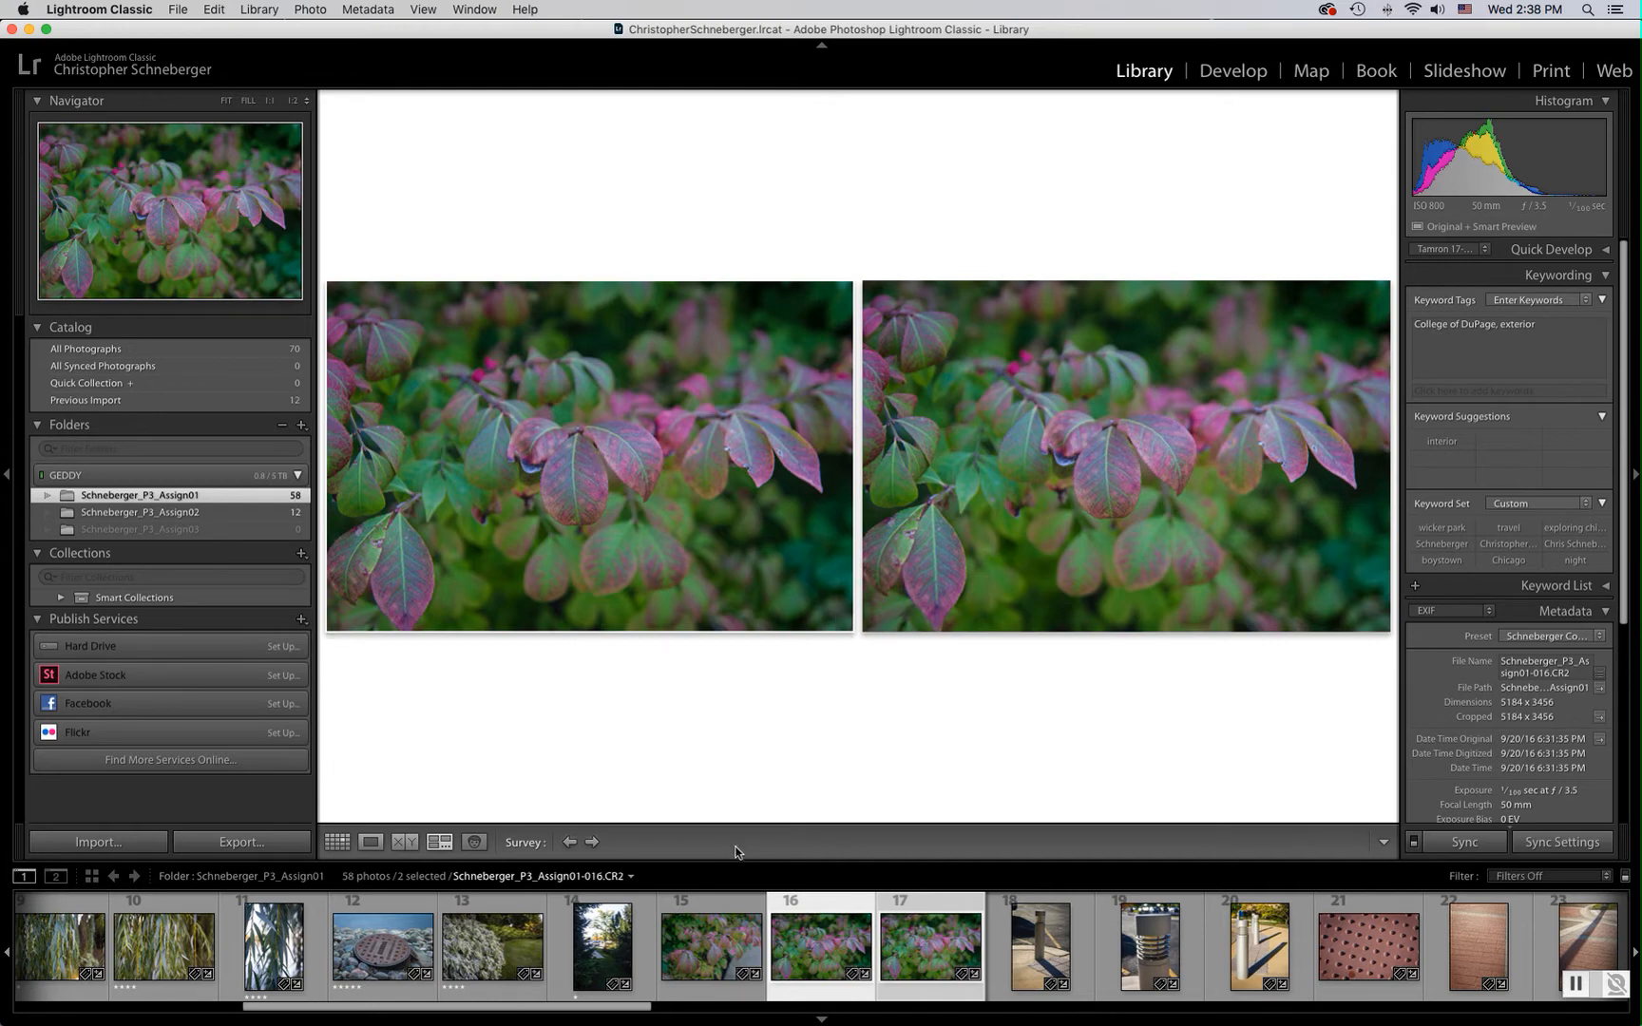
{"action": "key", "text": "e"}
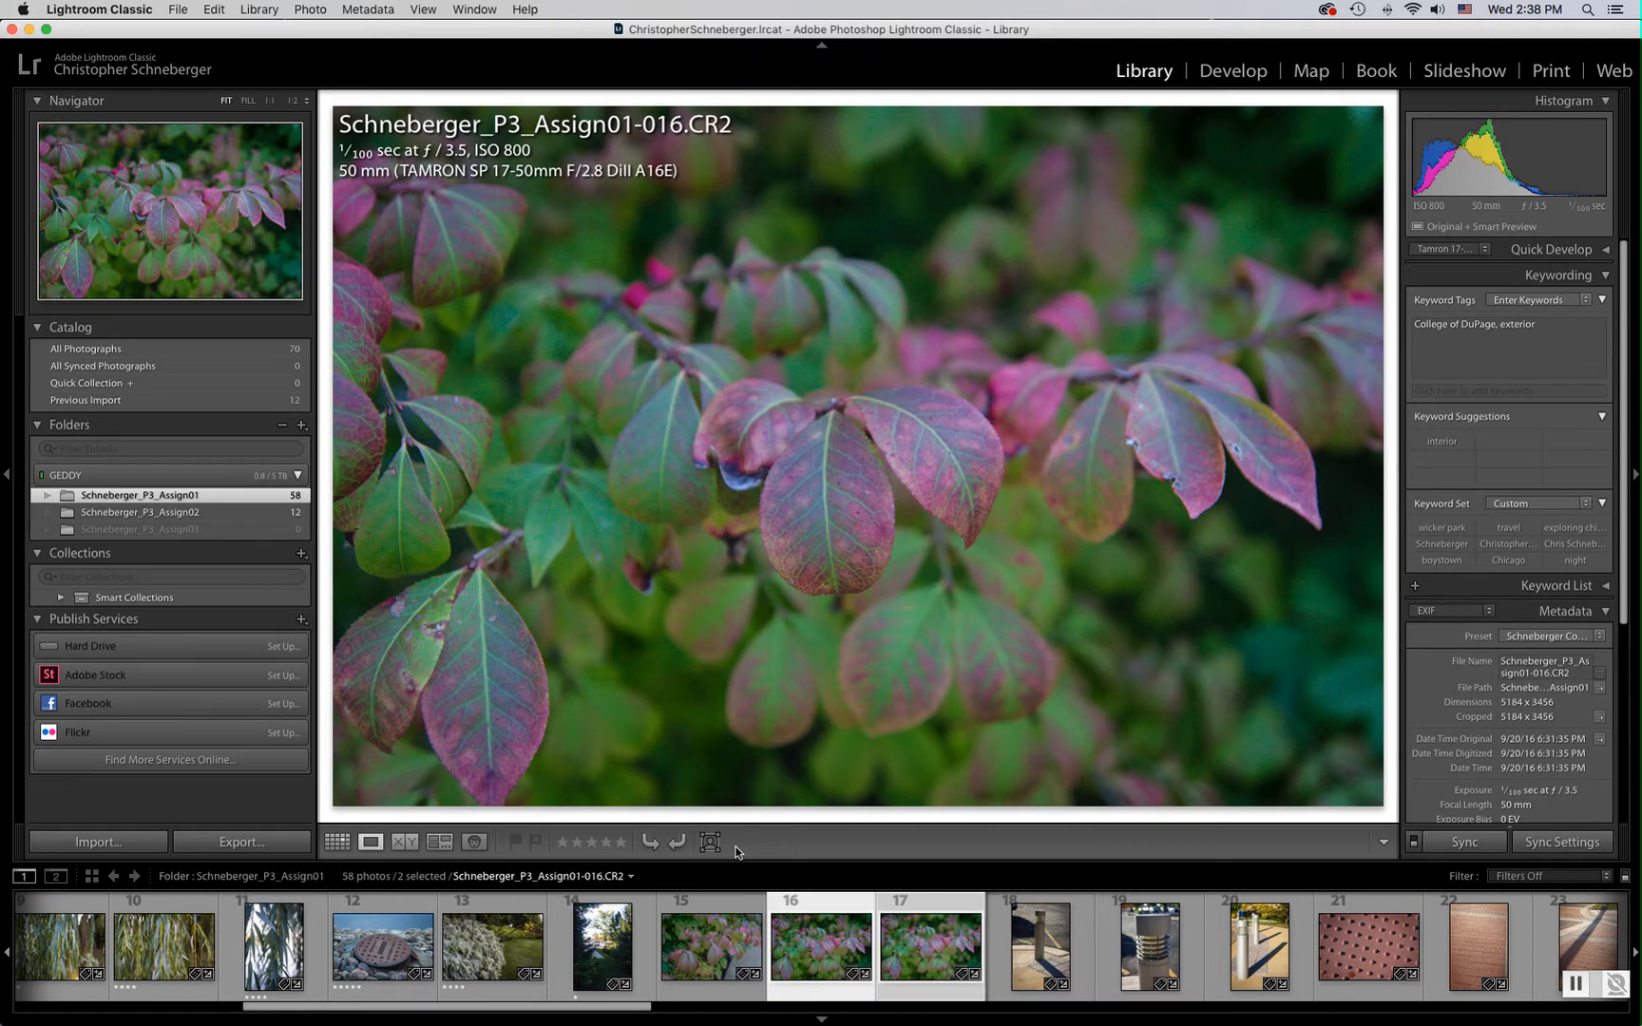
Rate leaf photo 016 four stars and leaf photo 017 three stars
{"action": "key", "text": "4"}
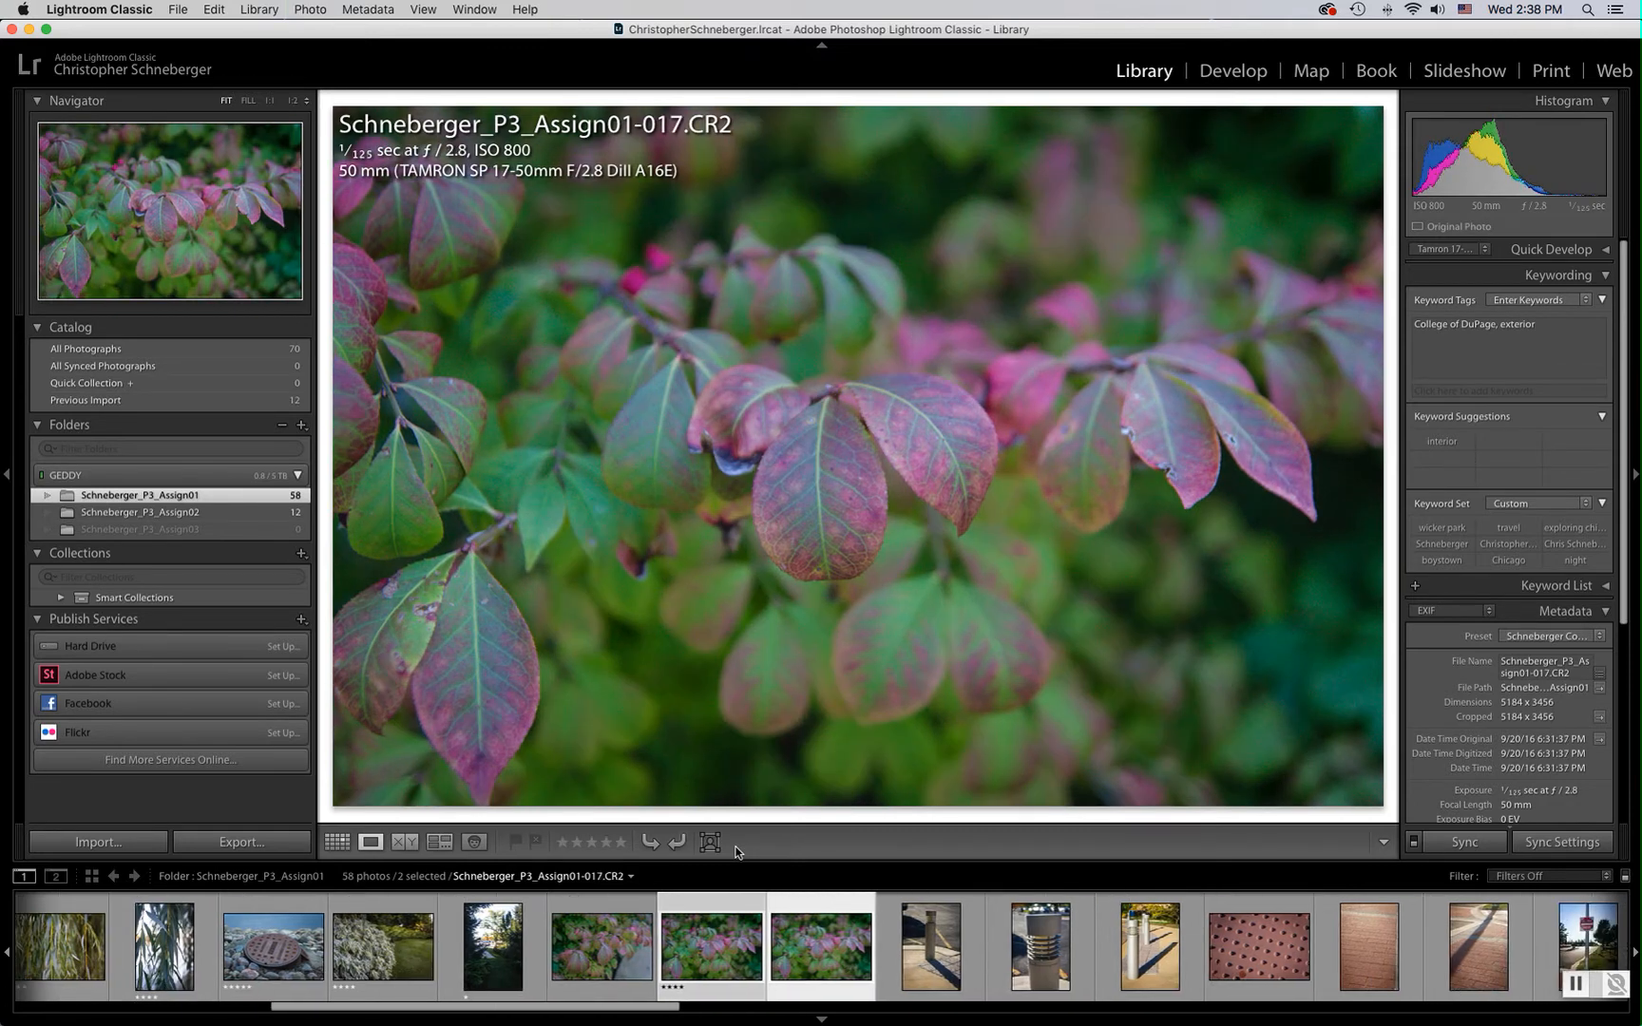
{"action": "key", "text": "3"}
{"action": "key", "text": "Left"}
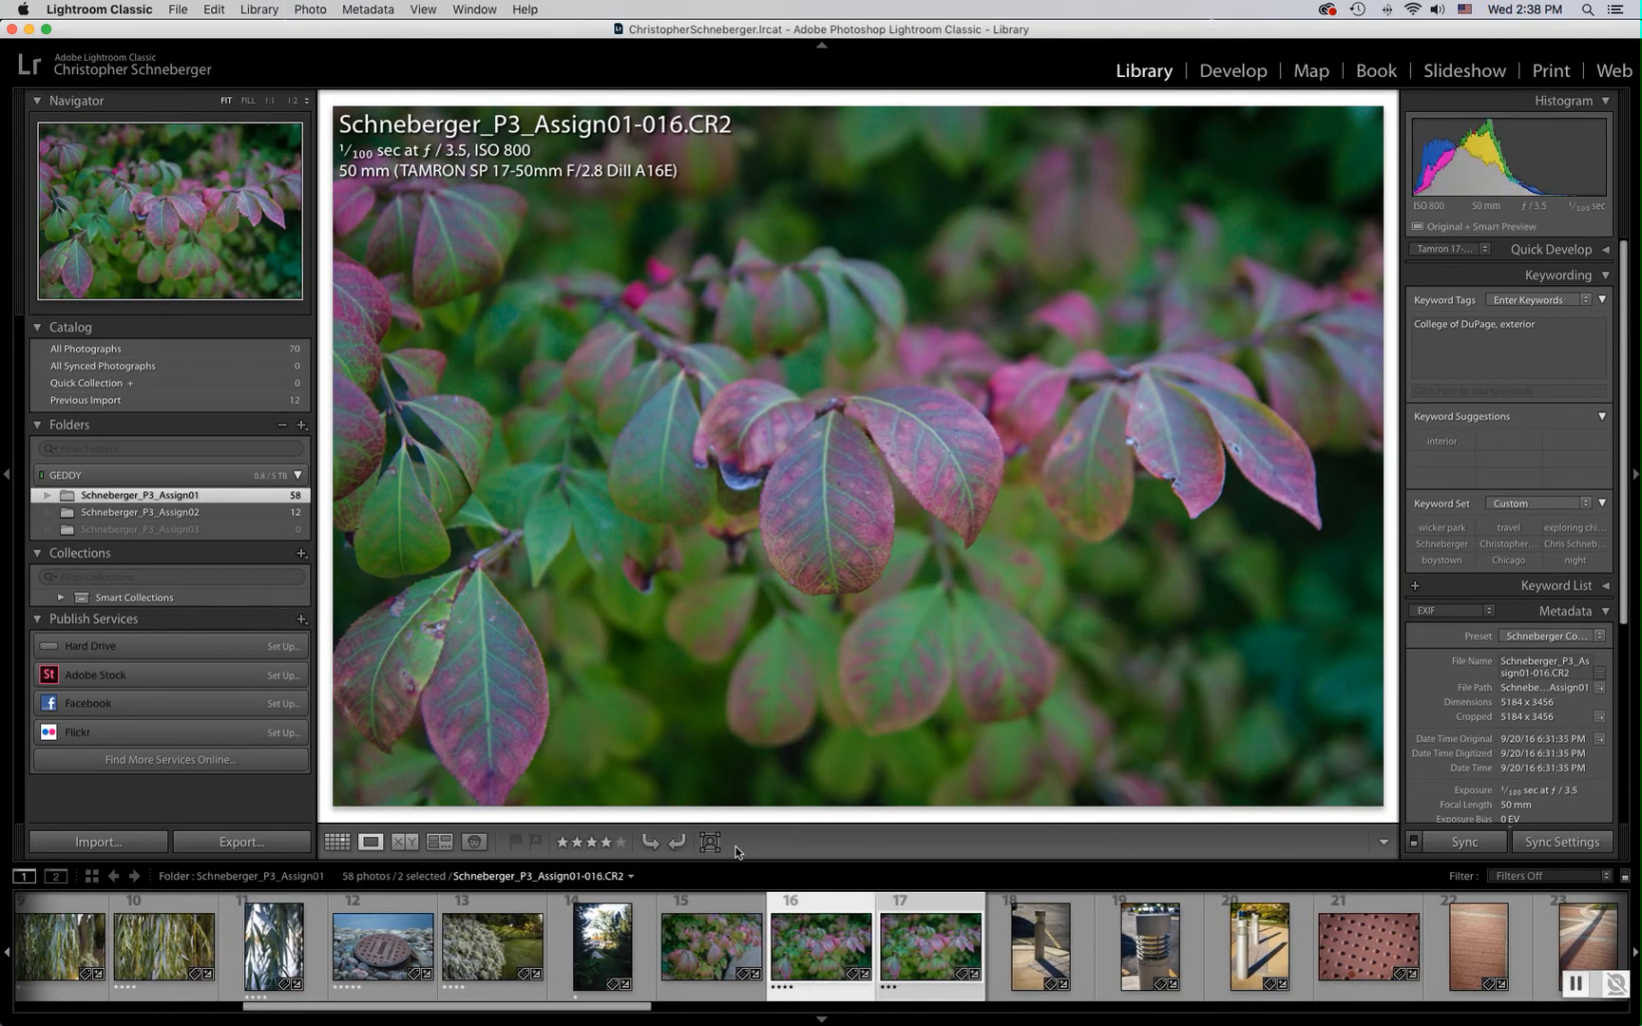
Rate the bollard photo 018 three stars and photos 019 and 020 four stars
{"action": "left_click", "coordinate": [1035, 969]}
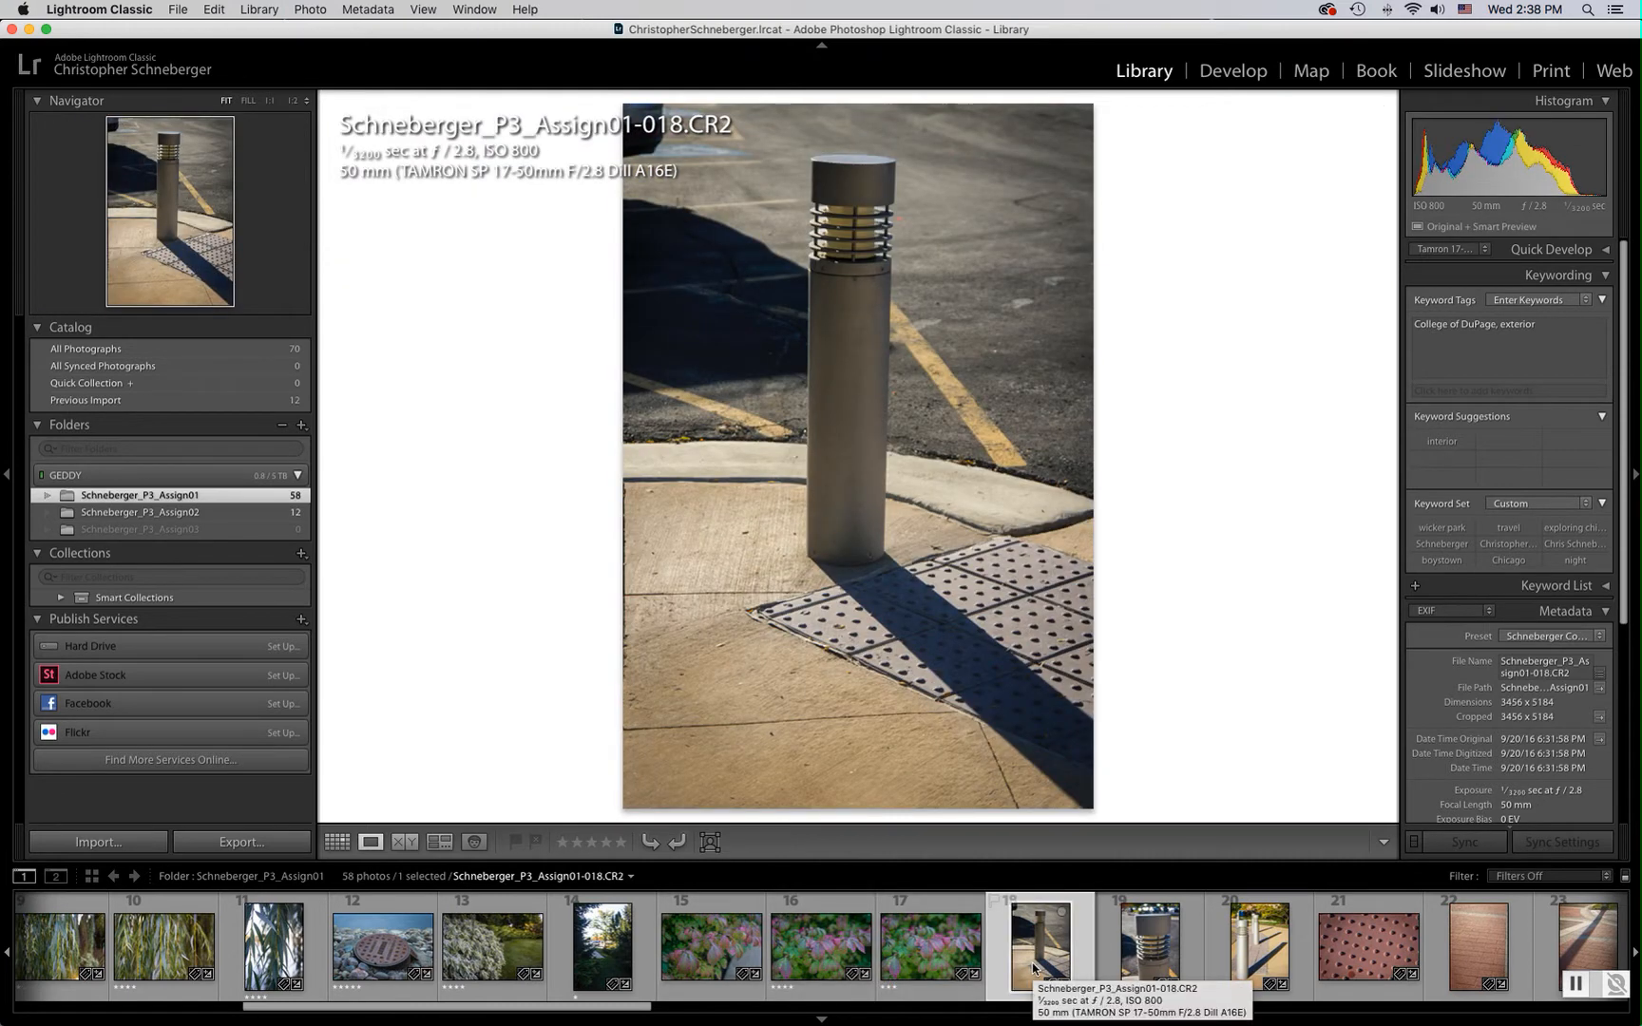
{"action": "key", "text": "3"}
{"action": "key", "text": "4"}
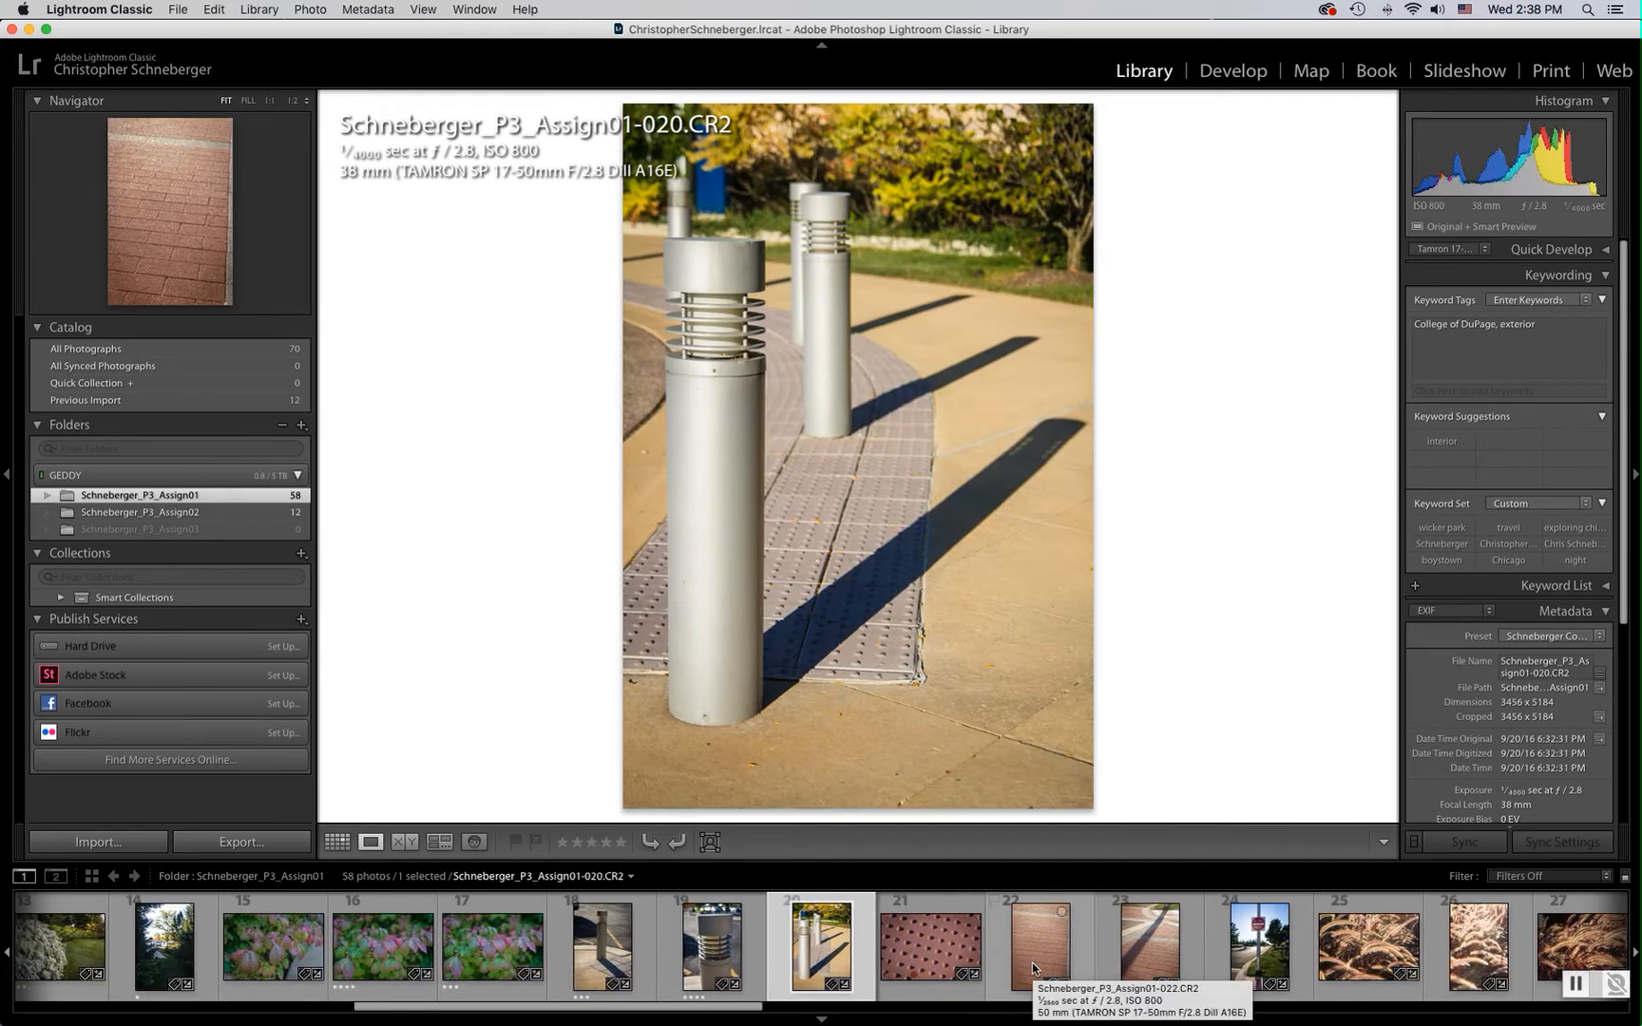
{"action": "key", "text": "4"}
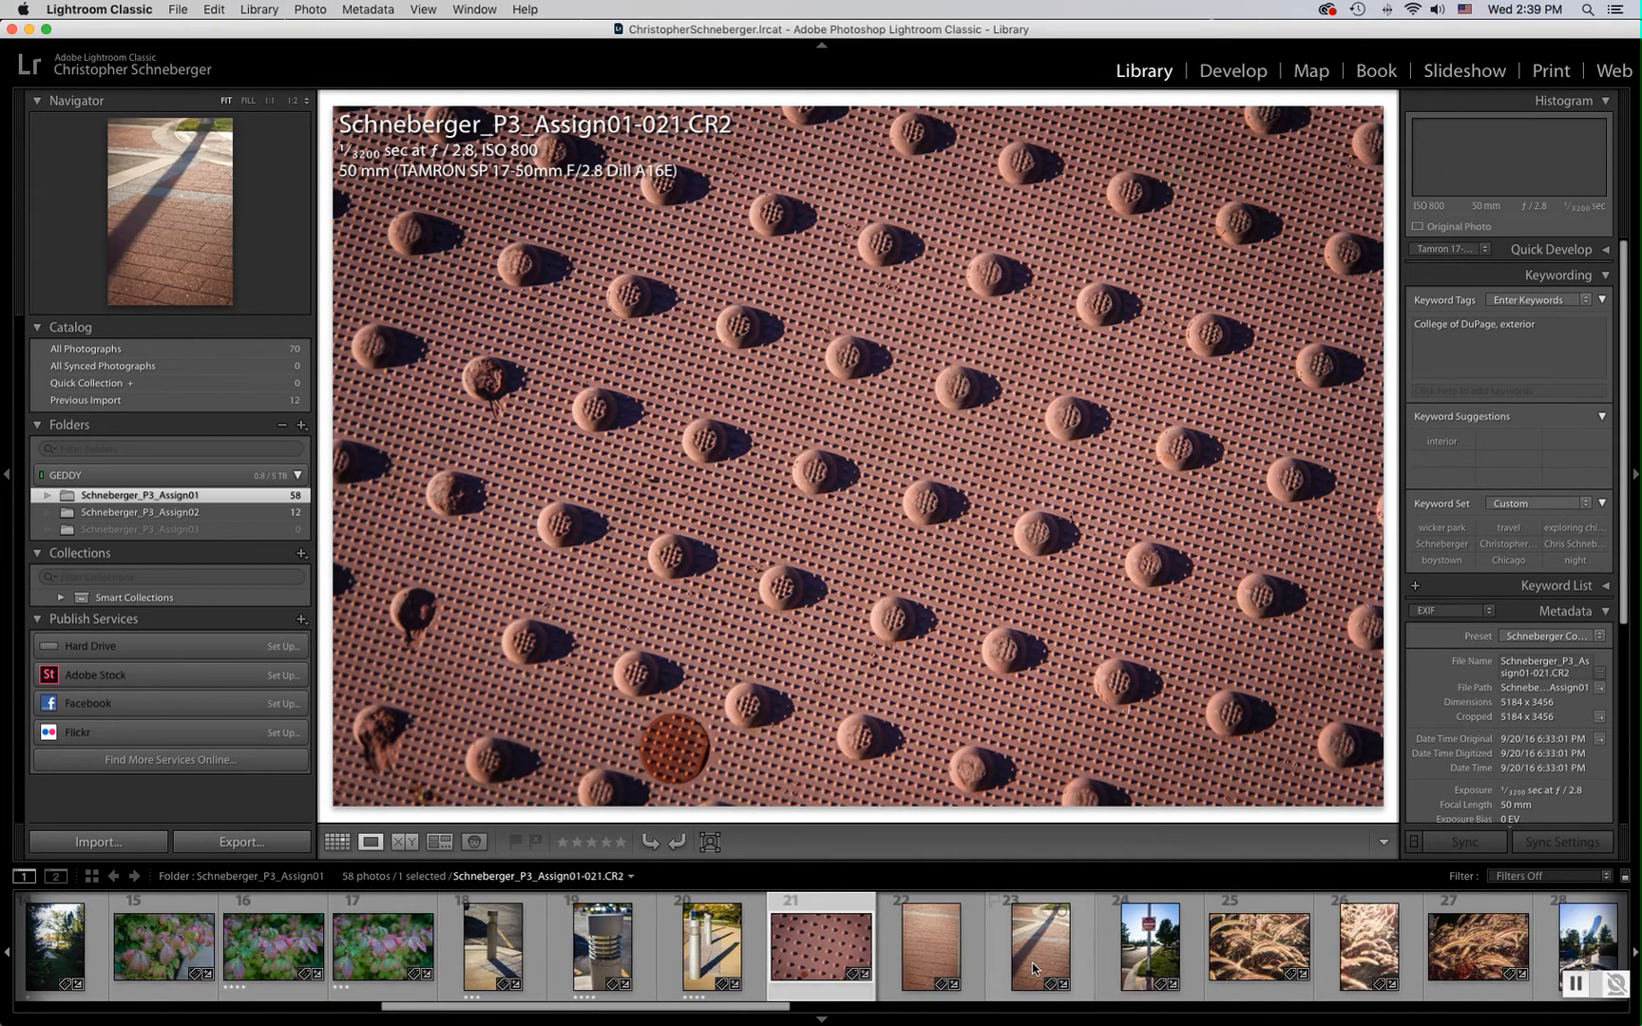
Rate the paving texture photo 021 five stars and photos 022 and 023 three stars
{"action": "key", "text": "4"}
{"action": "key", "text": "Left"}
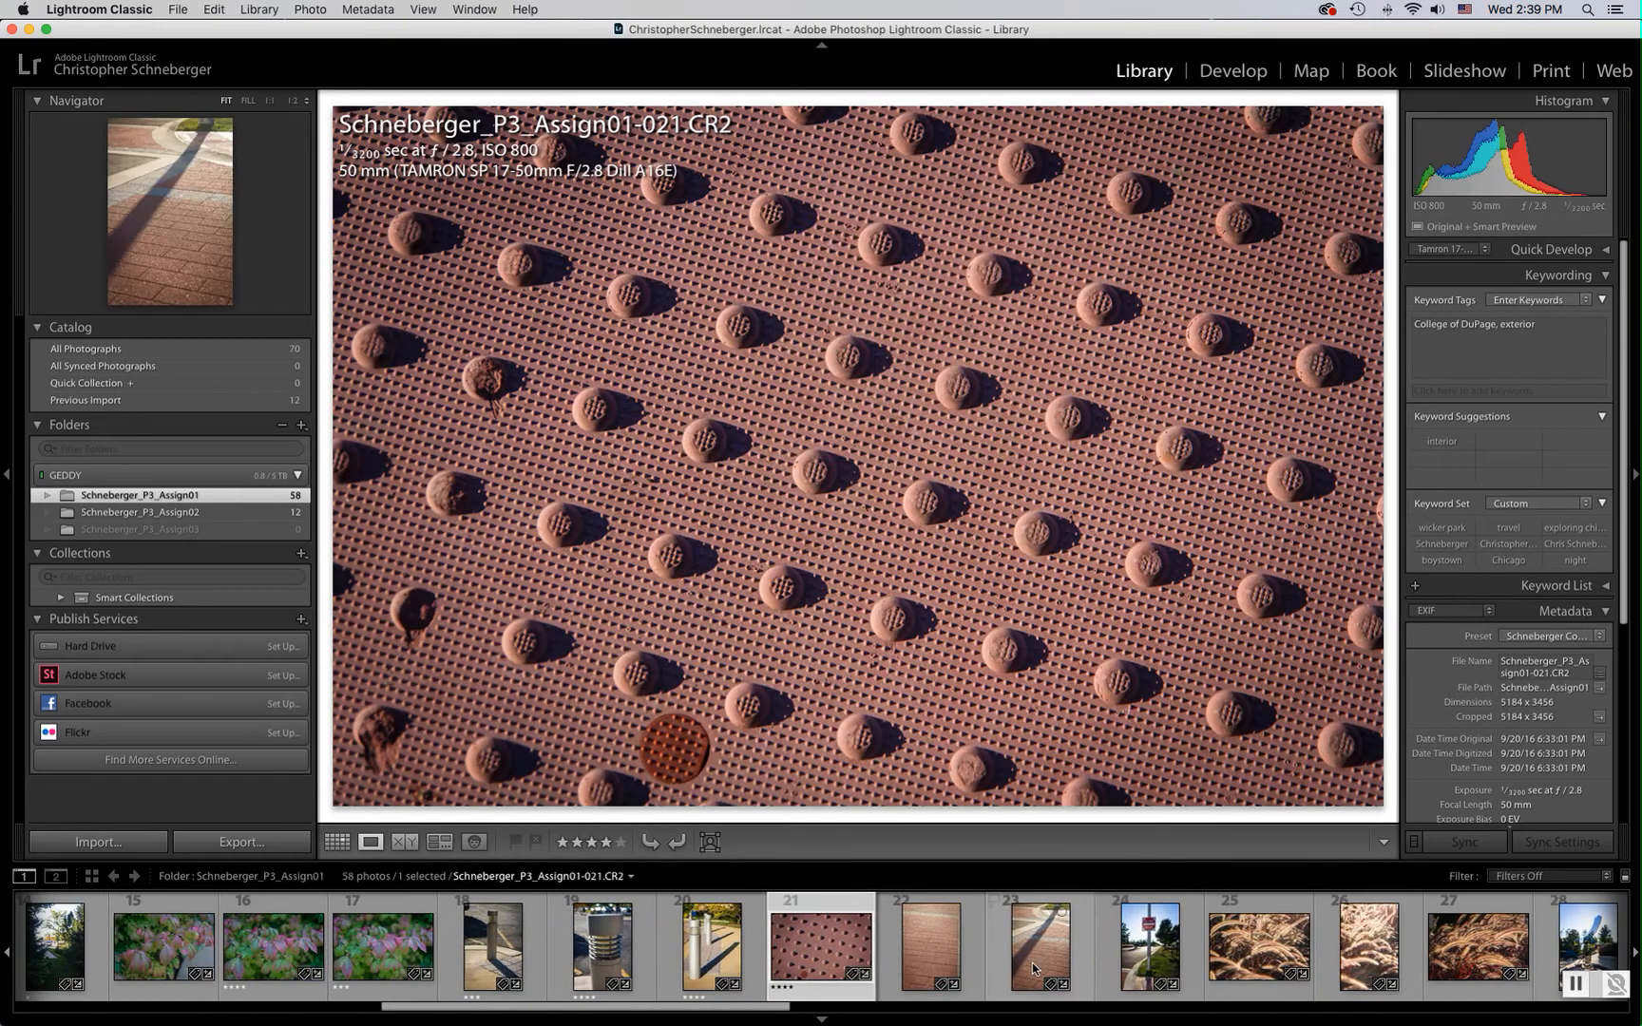
{"action": "key", "text": "5"}
{"action": "key", "text": "3"}
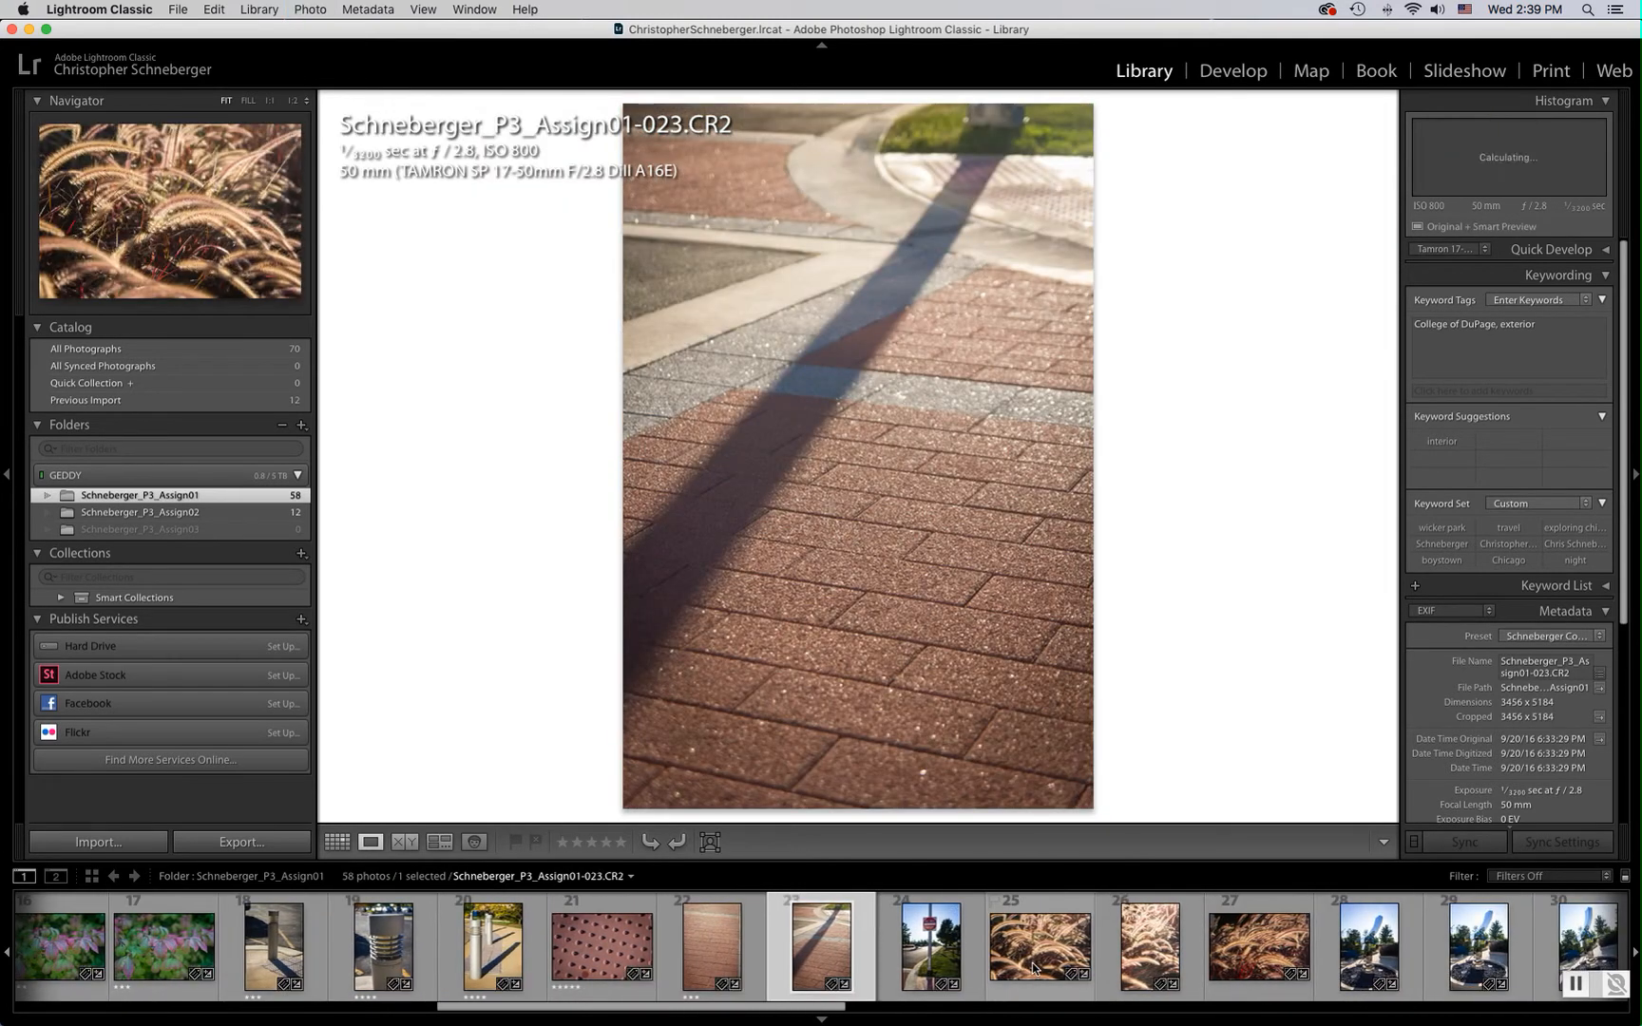
{"action": "key", "text": "3"}
Rate photos 024 and 025 five stars and the grass photo 026 two stars
{"action": "key", "text": "5"}
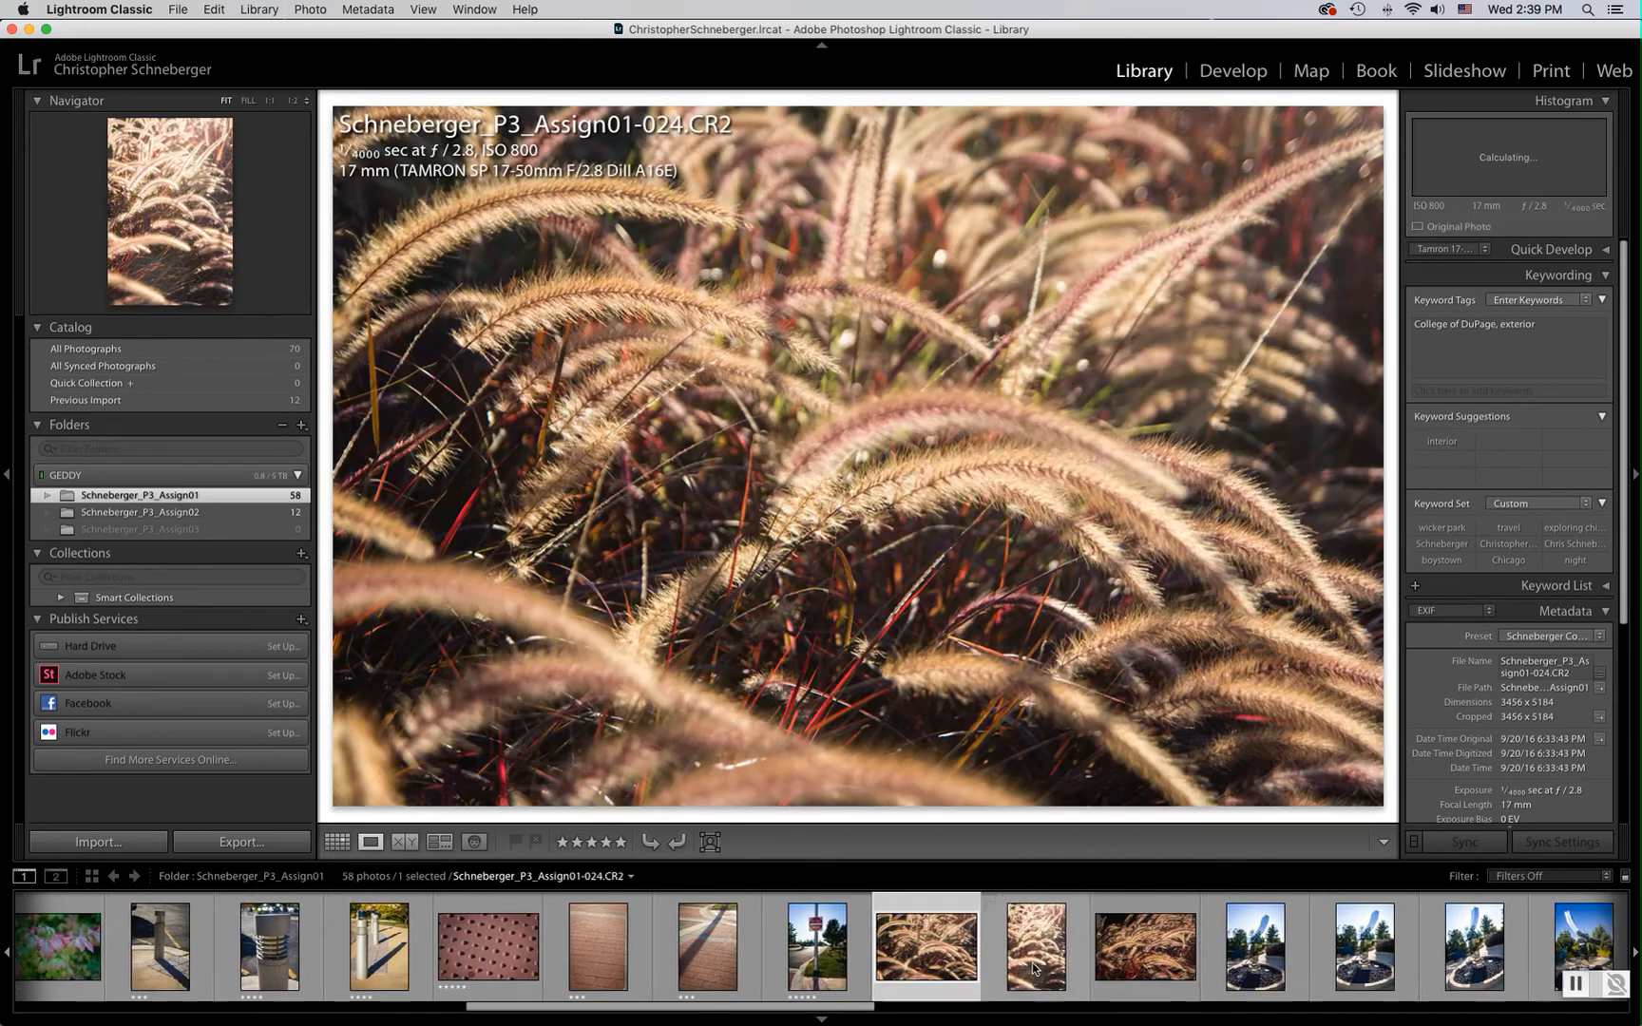
{"action": "key", "text": "5"}
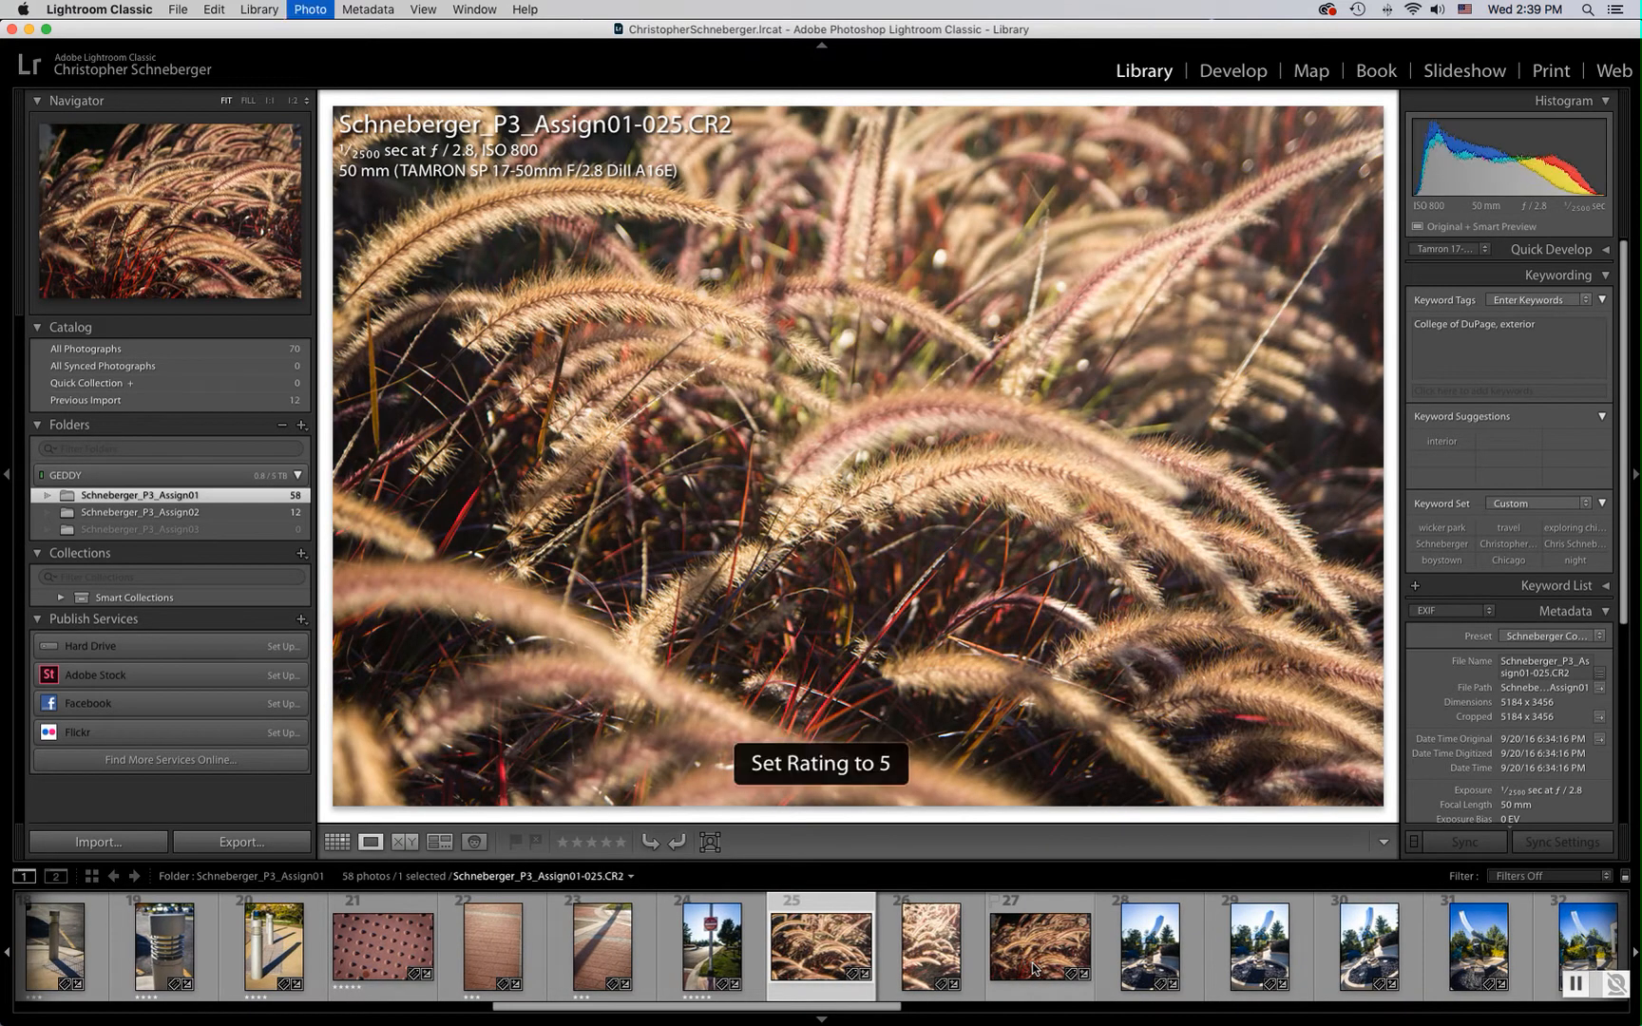
{"action": "key", "text": "2"}
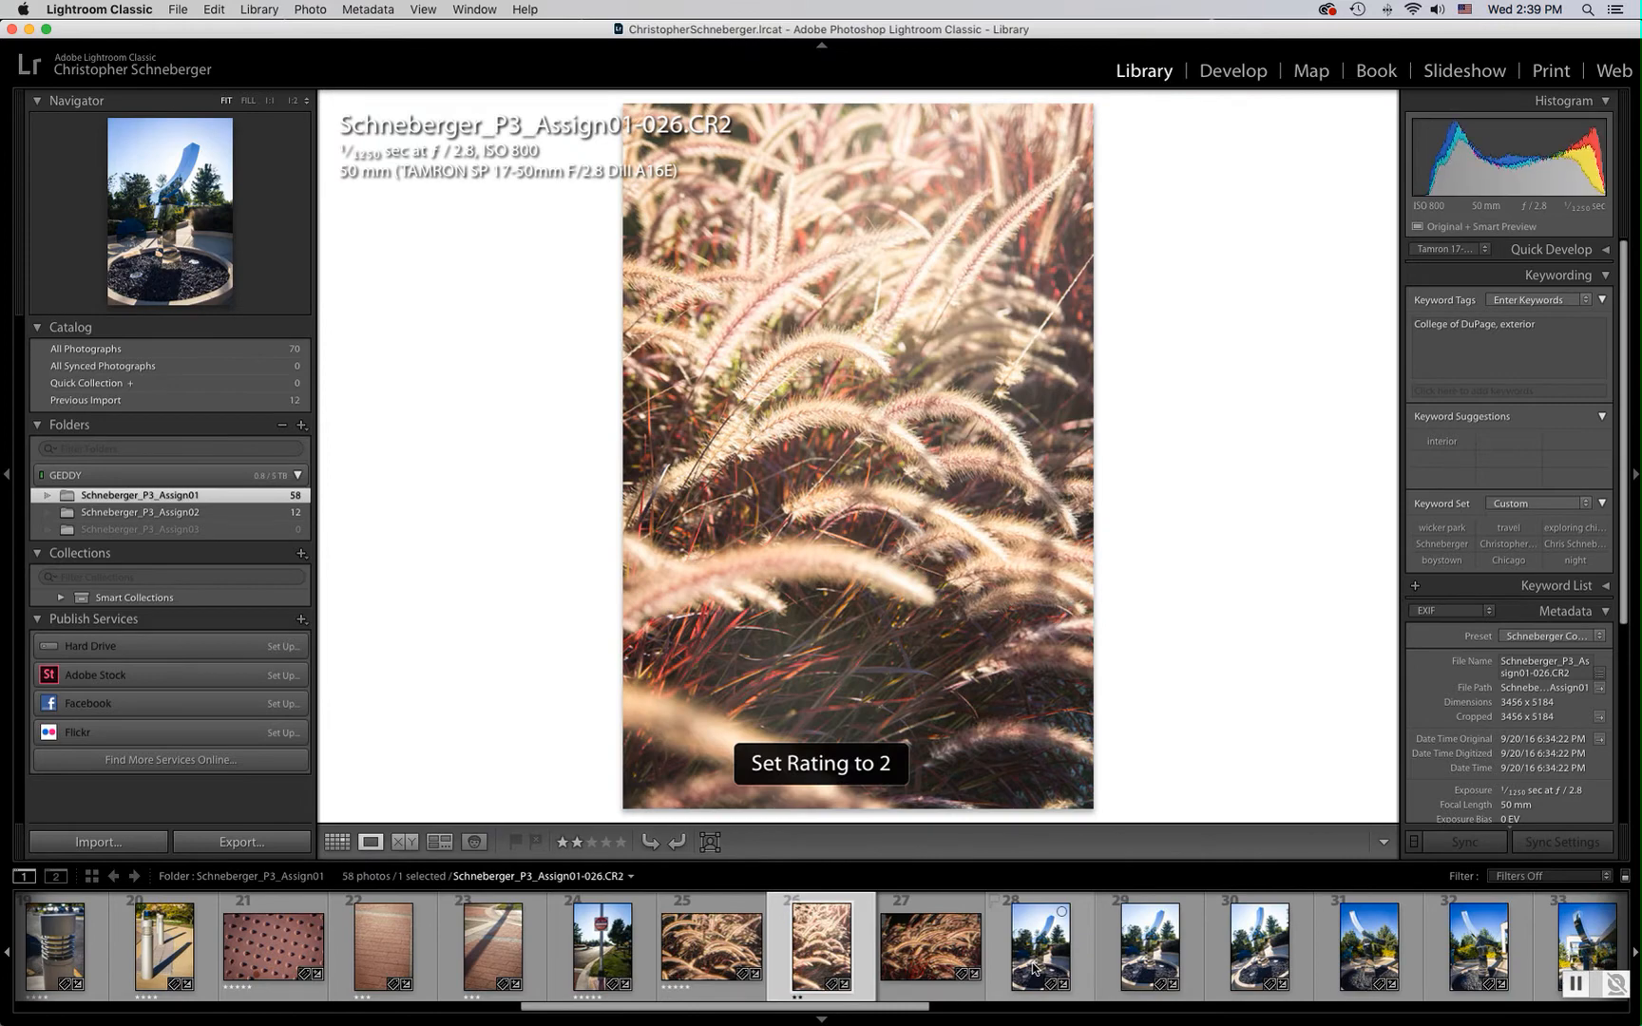
Give grass photo 027 five stars and change grass photo 025 to four stars
{"action": "key", "text": "Left"}
{"action": "key", "text": "Left"}
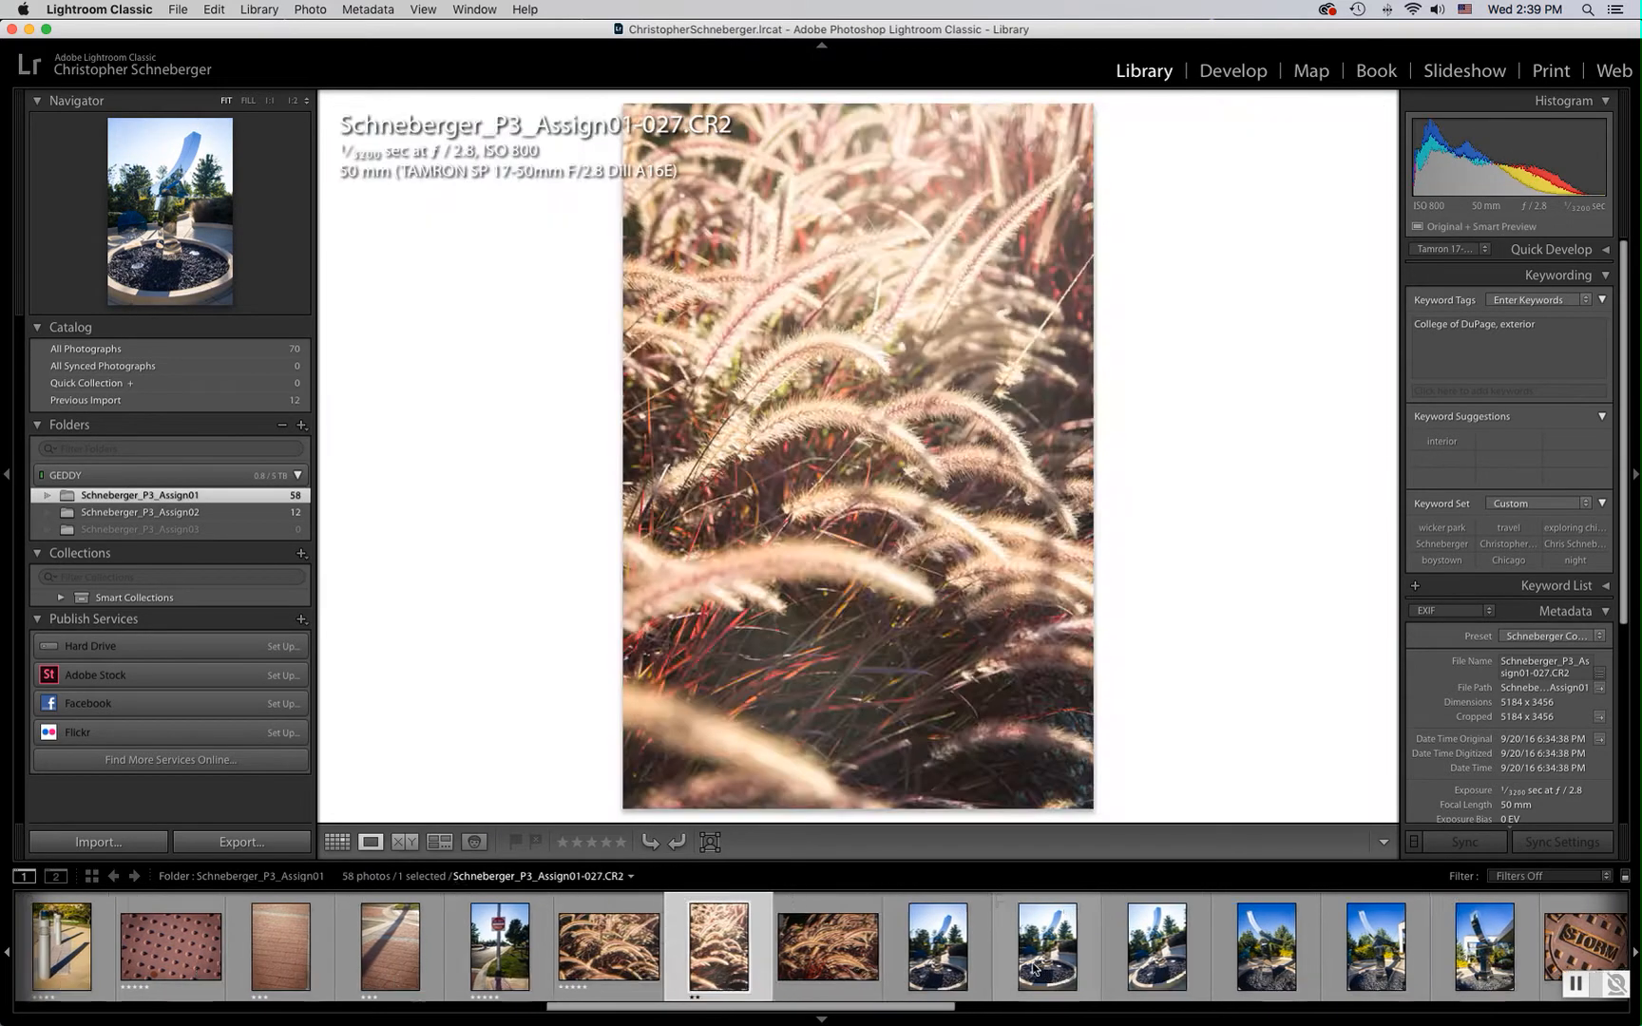
{"action": "key", "text": "Right"}
{"action": "key", "text": "Right"}
{"action": "key", "text": "Right"}
{"action": "key", "text": "Left"}
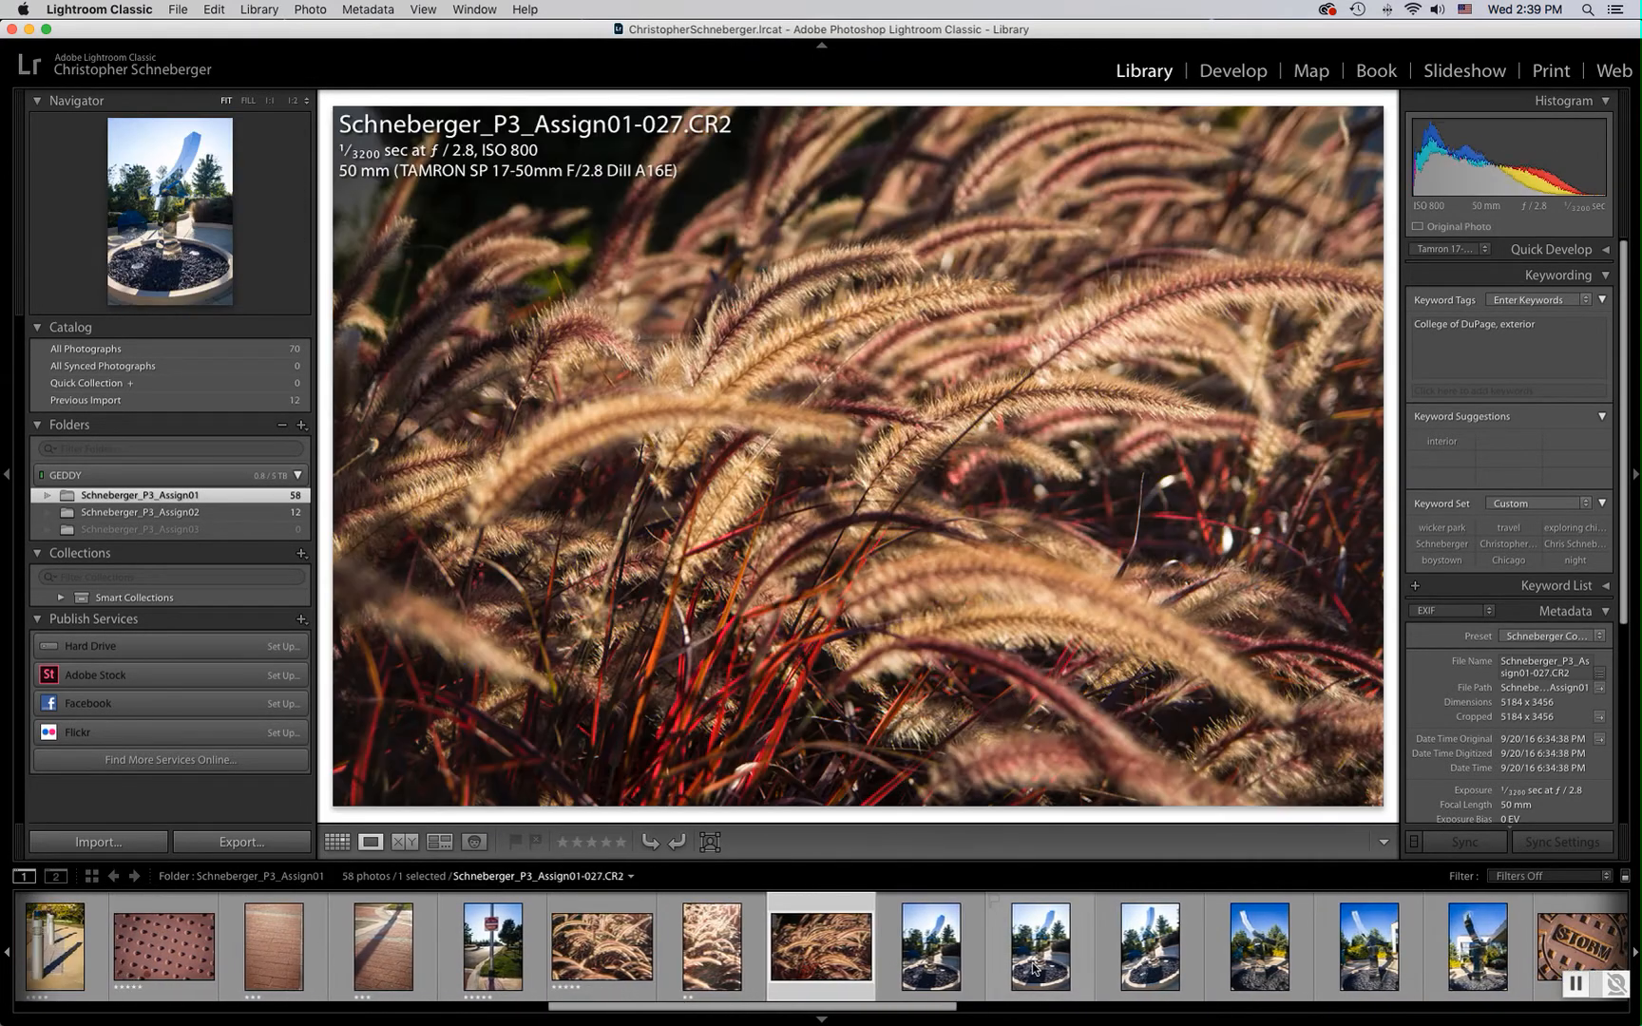
{"action": "key", "text": "5"}
{"action": "key", "text": "Left"}
{"action": "key", "text": "Left"}
{"action": "key", "text": "Left"}
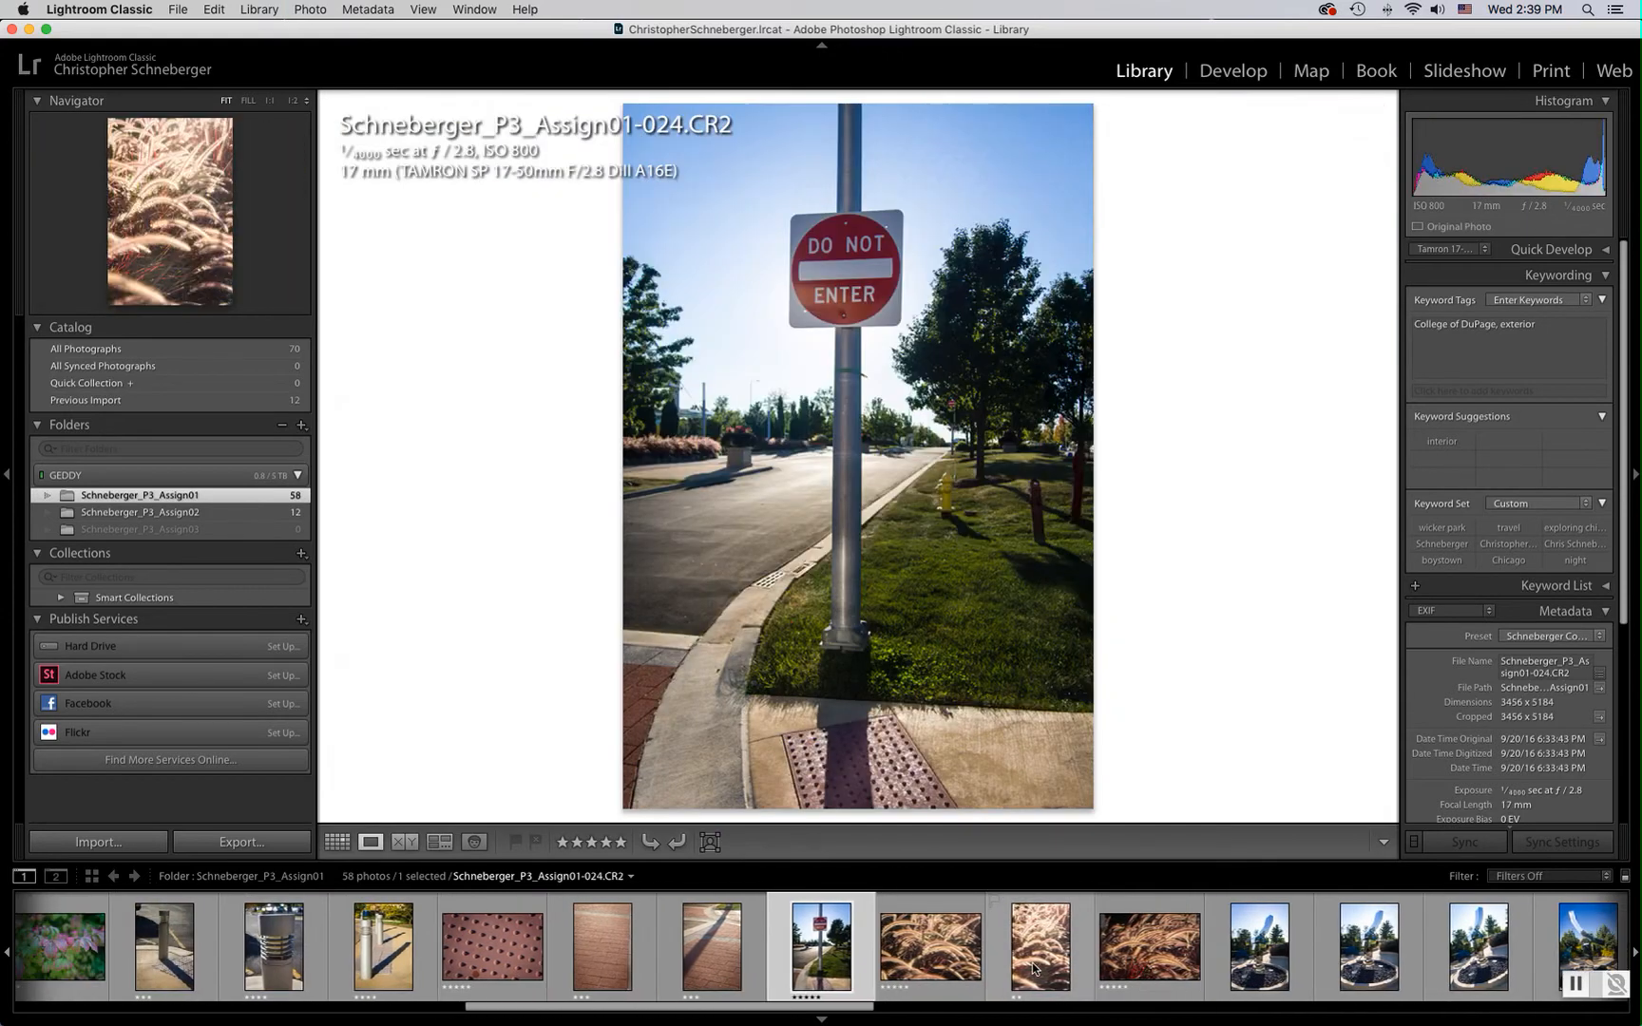
{"action": "key", "text": "Right"}
{"action": "key", "text": "4"}
Rate the sculpture photo 028 three stars
{"action": "key", "text": "Right"}
{"action": "key", "text": "Right"}
{"action": "key", "text": "Right"}
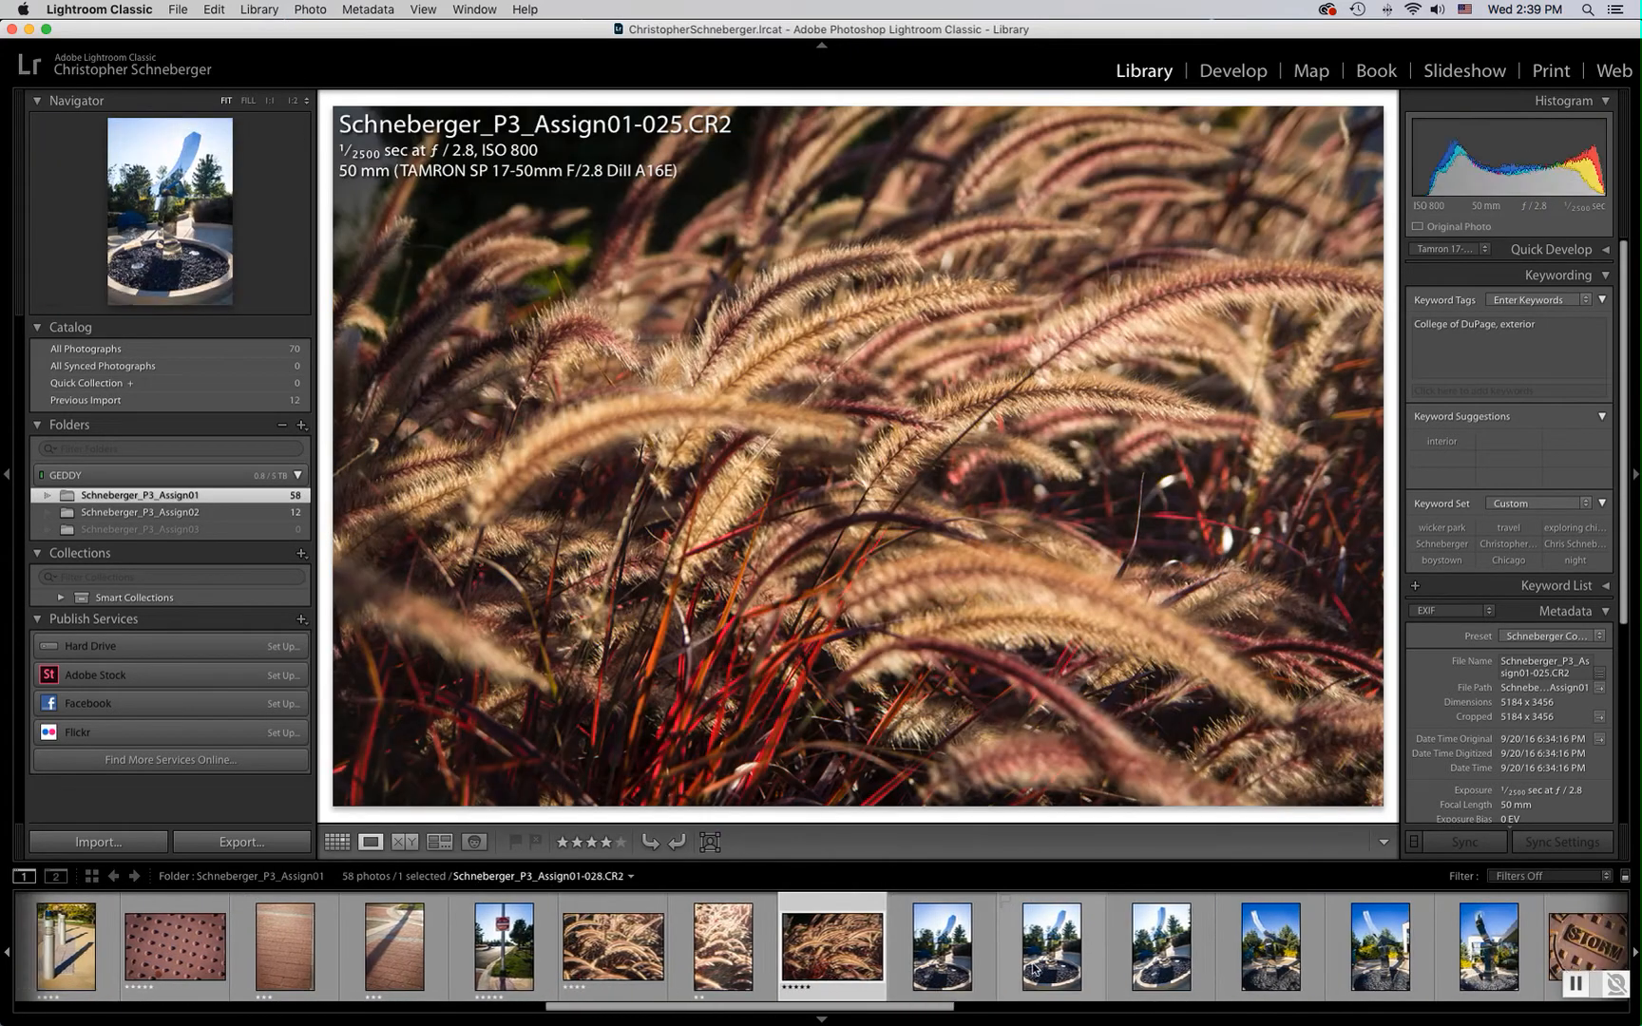
{"action": "key", "text": "3"}
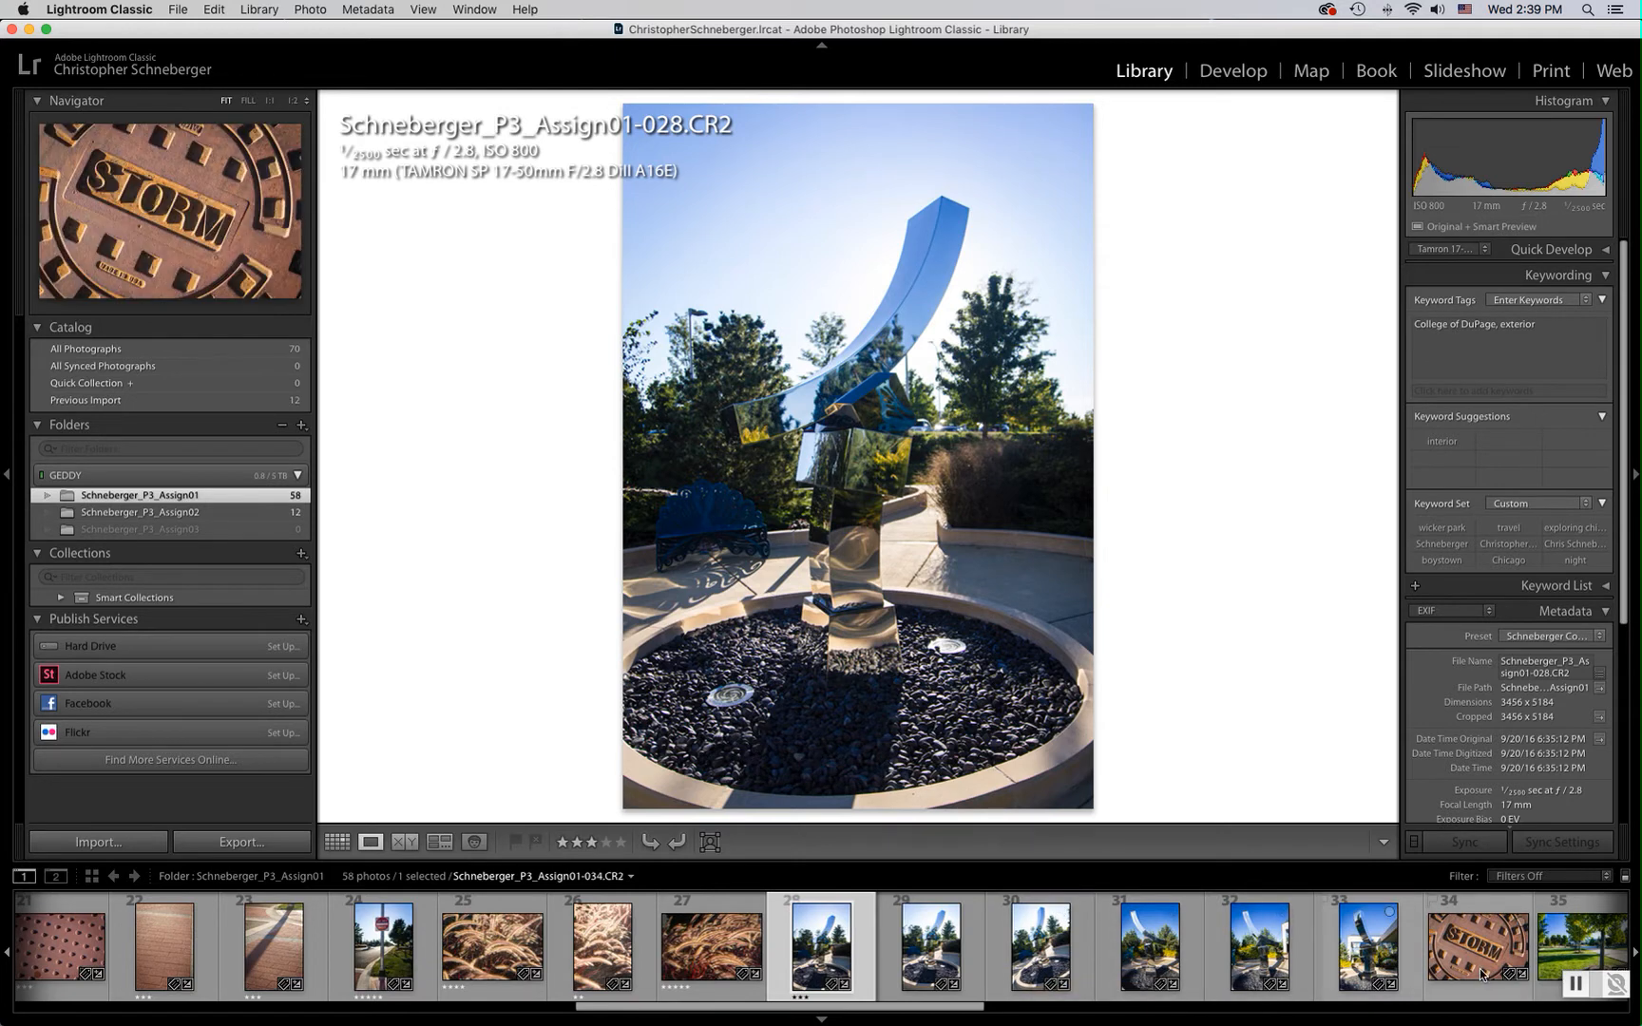
Switch the filmstrip filter preset to Rated
{"action": "left_click", "coordinate": [1574, 984]}
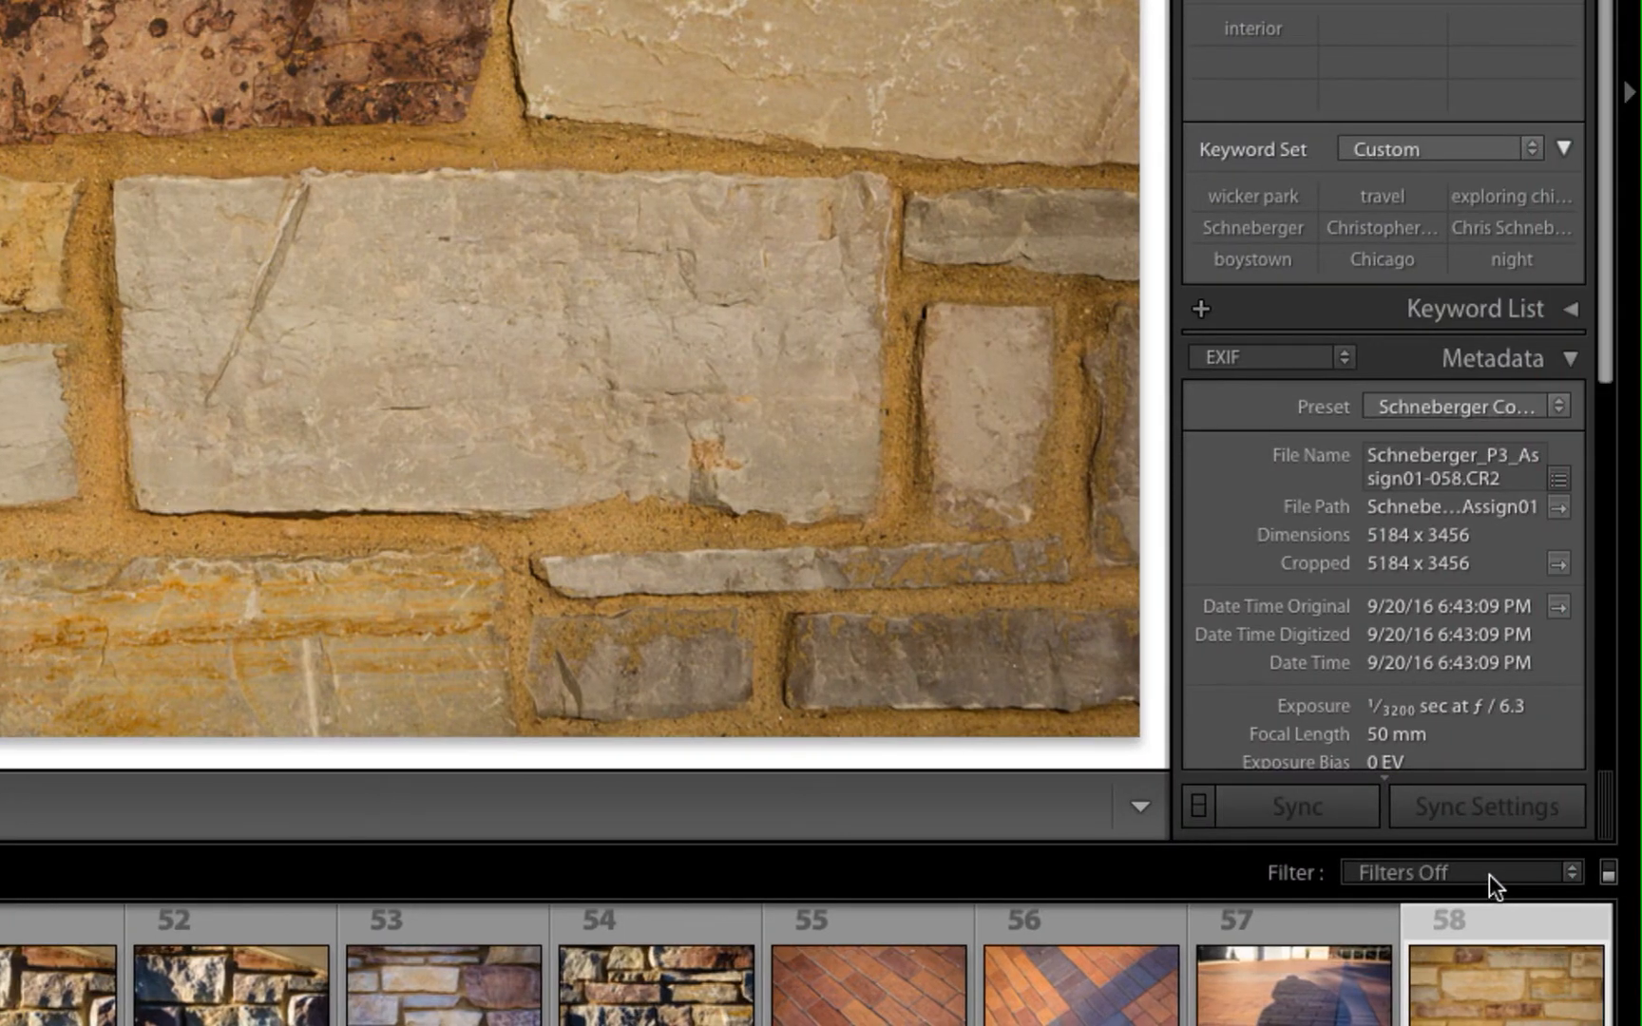
{"action": "left_click", "coordinate": [1489, 874]}
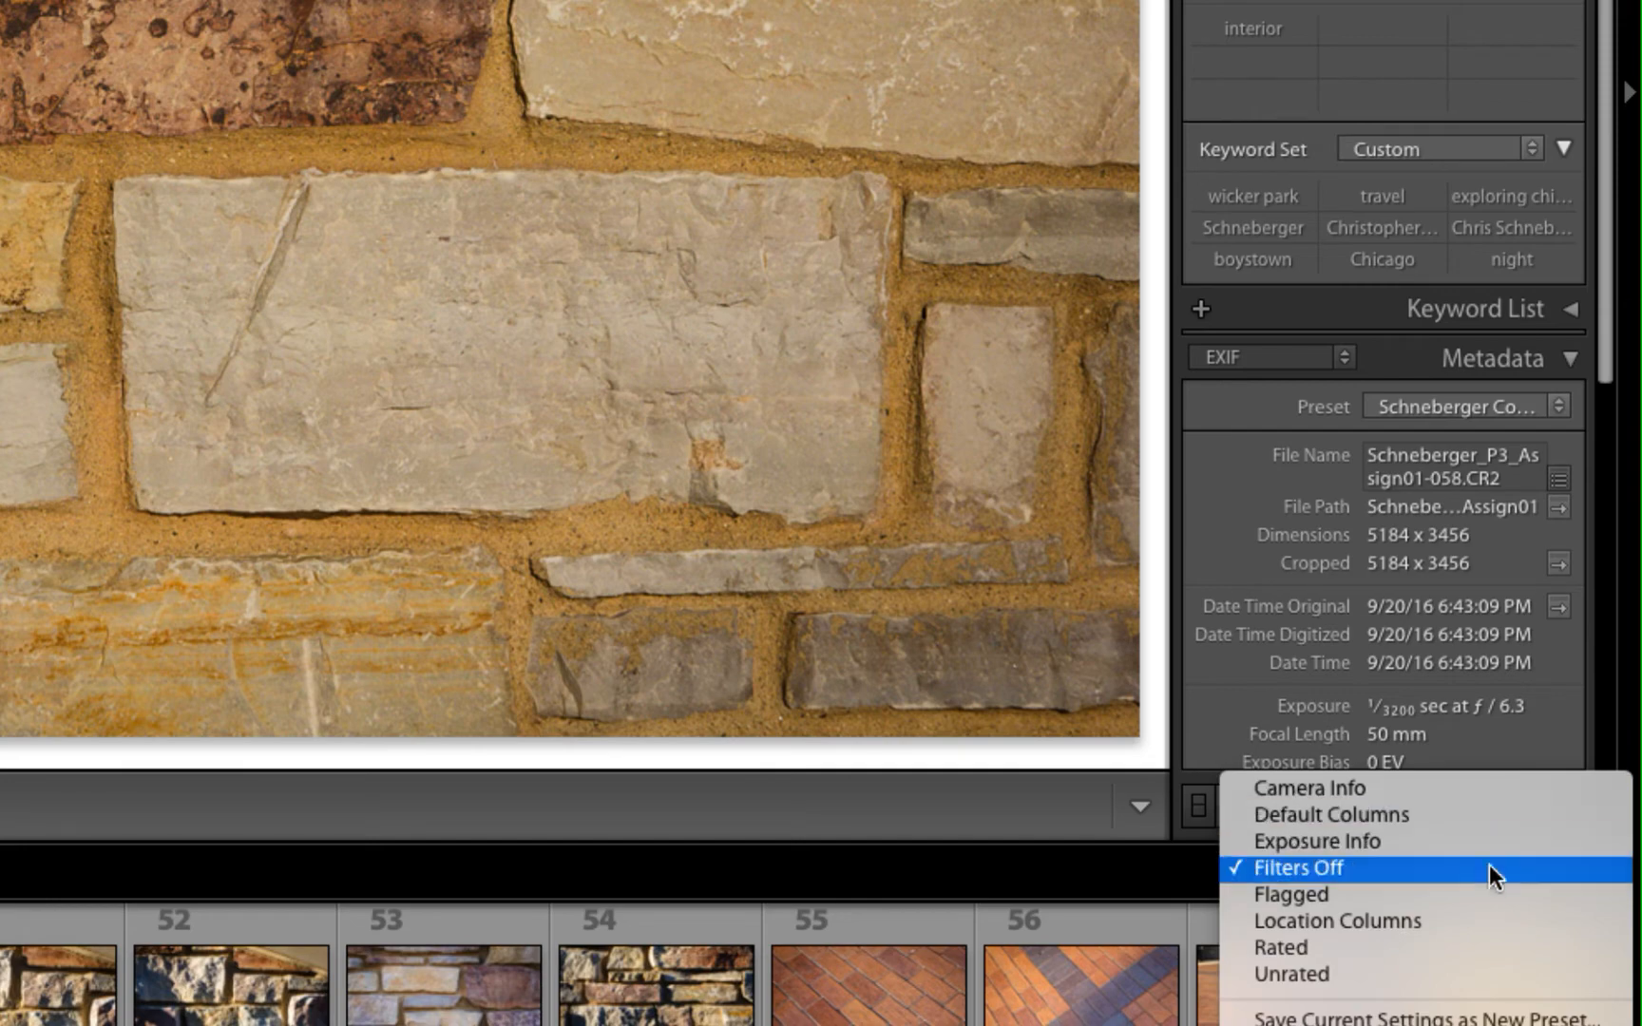
{"action": "left_click", "coordinate": [1466, 948]}
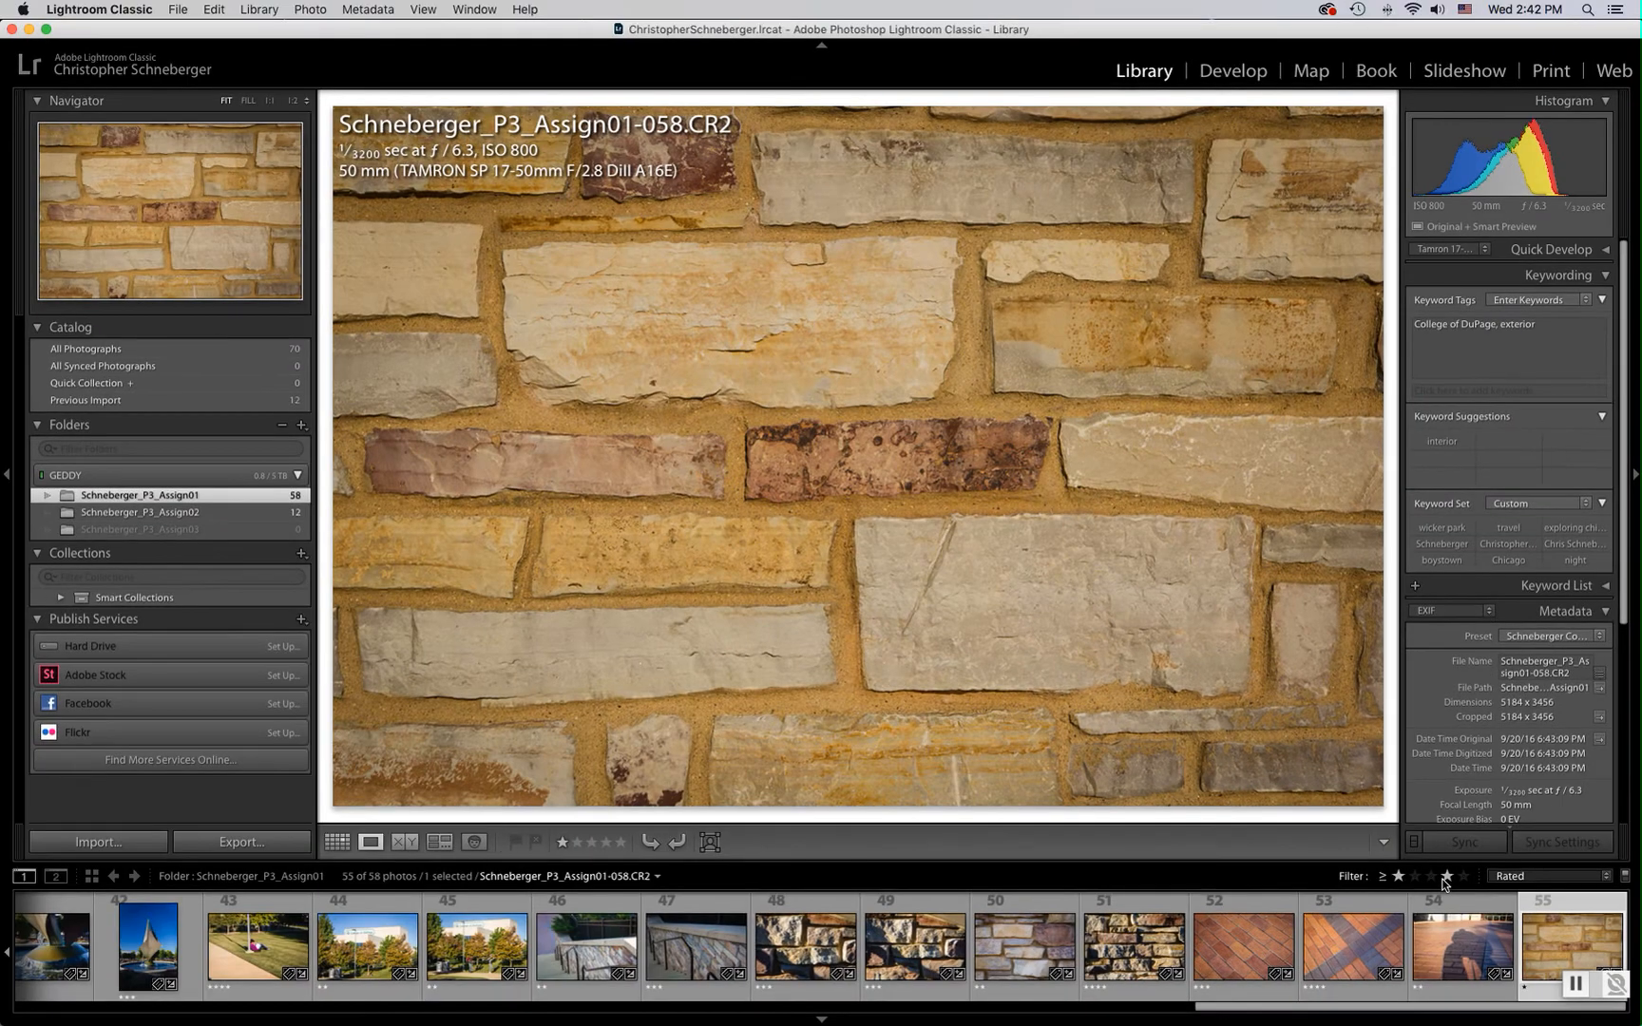
Set the rating filter to show only photos rated five stars
{"action": "left_click", "coordinate": [1431, 876]}
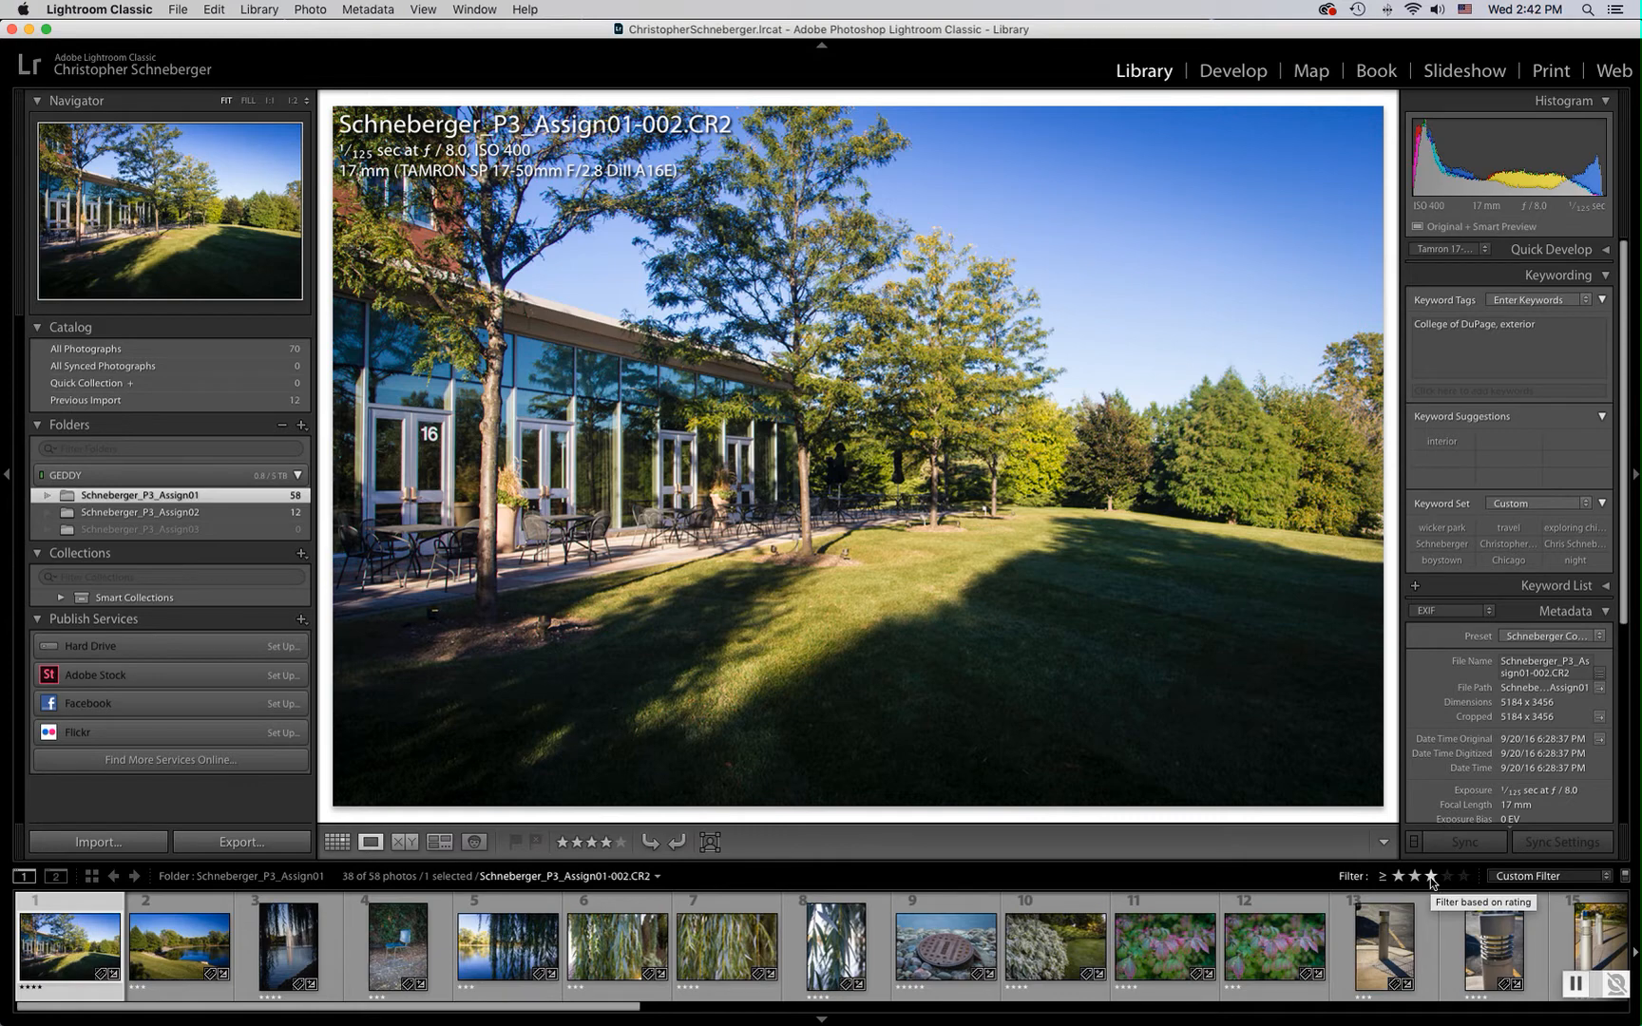
{"action": "left_click", "coordinate": [1446, 876]}
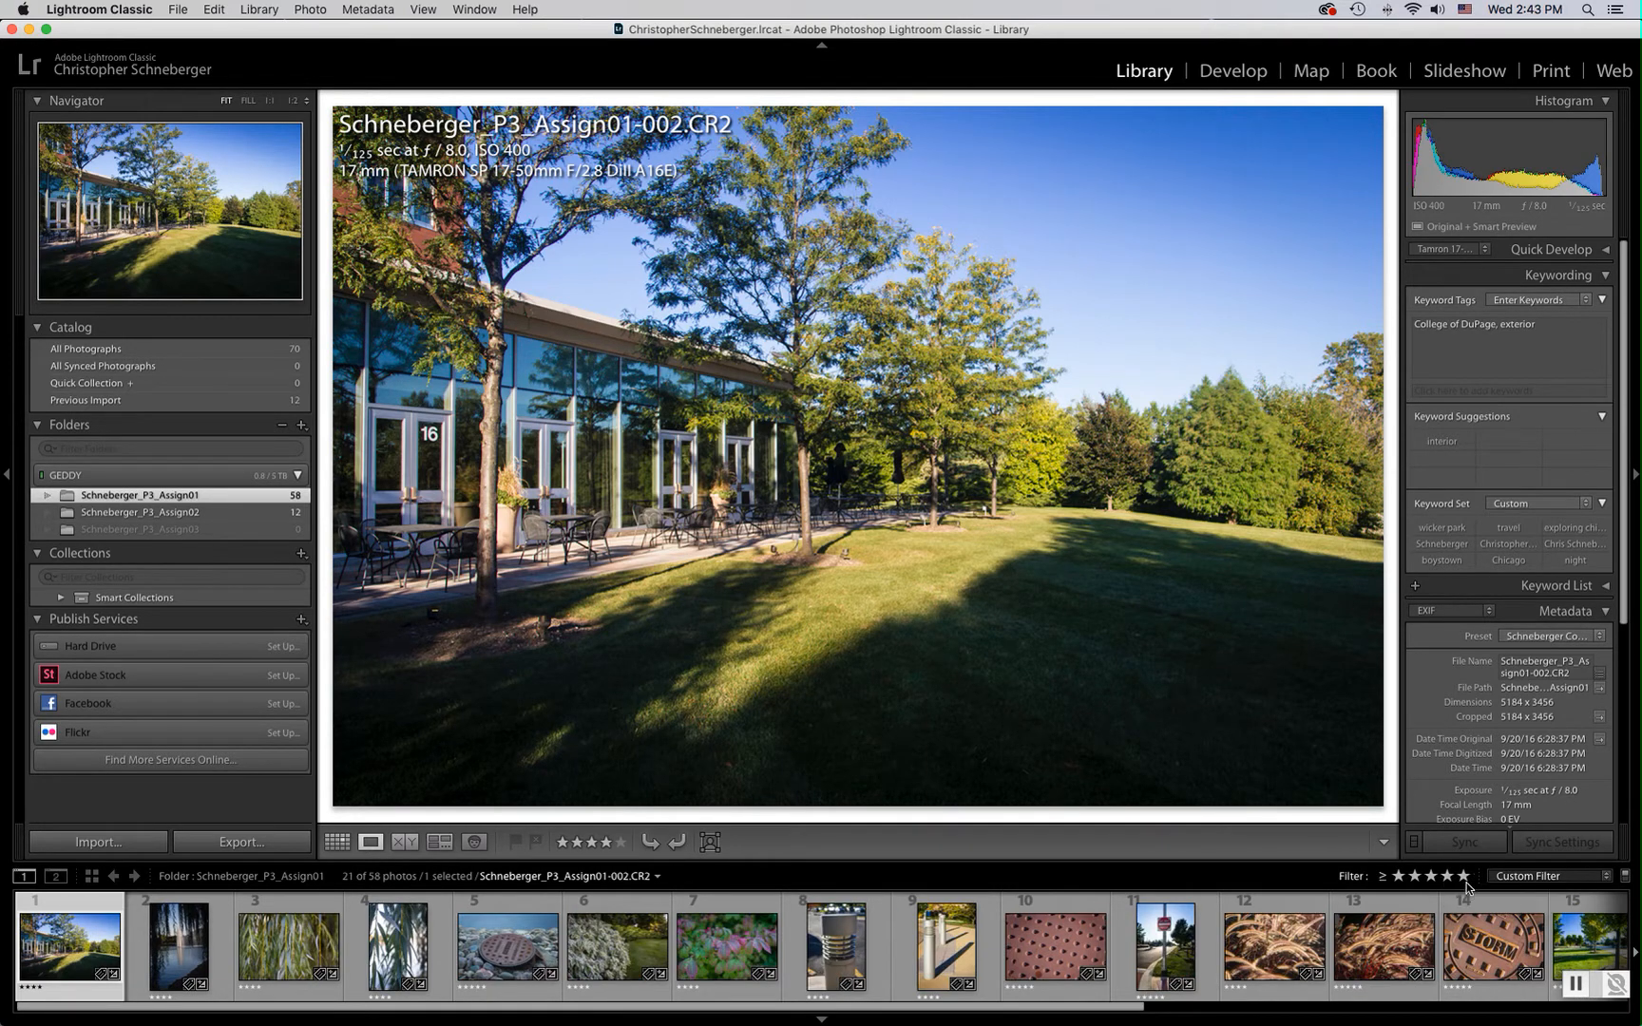
{"action": "left_click", "coordinate": [1463, 876]}
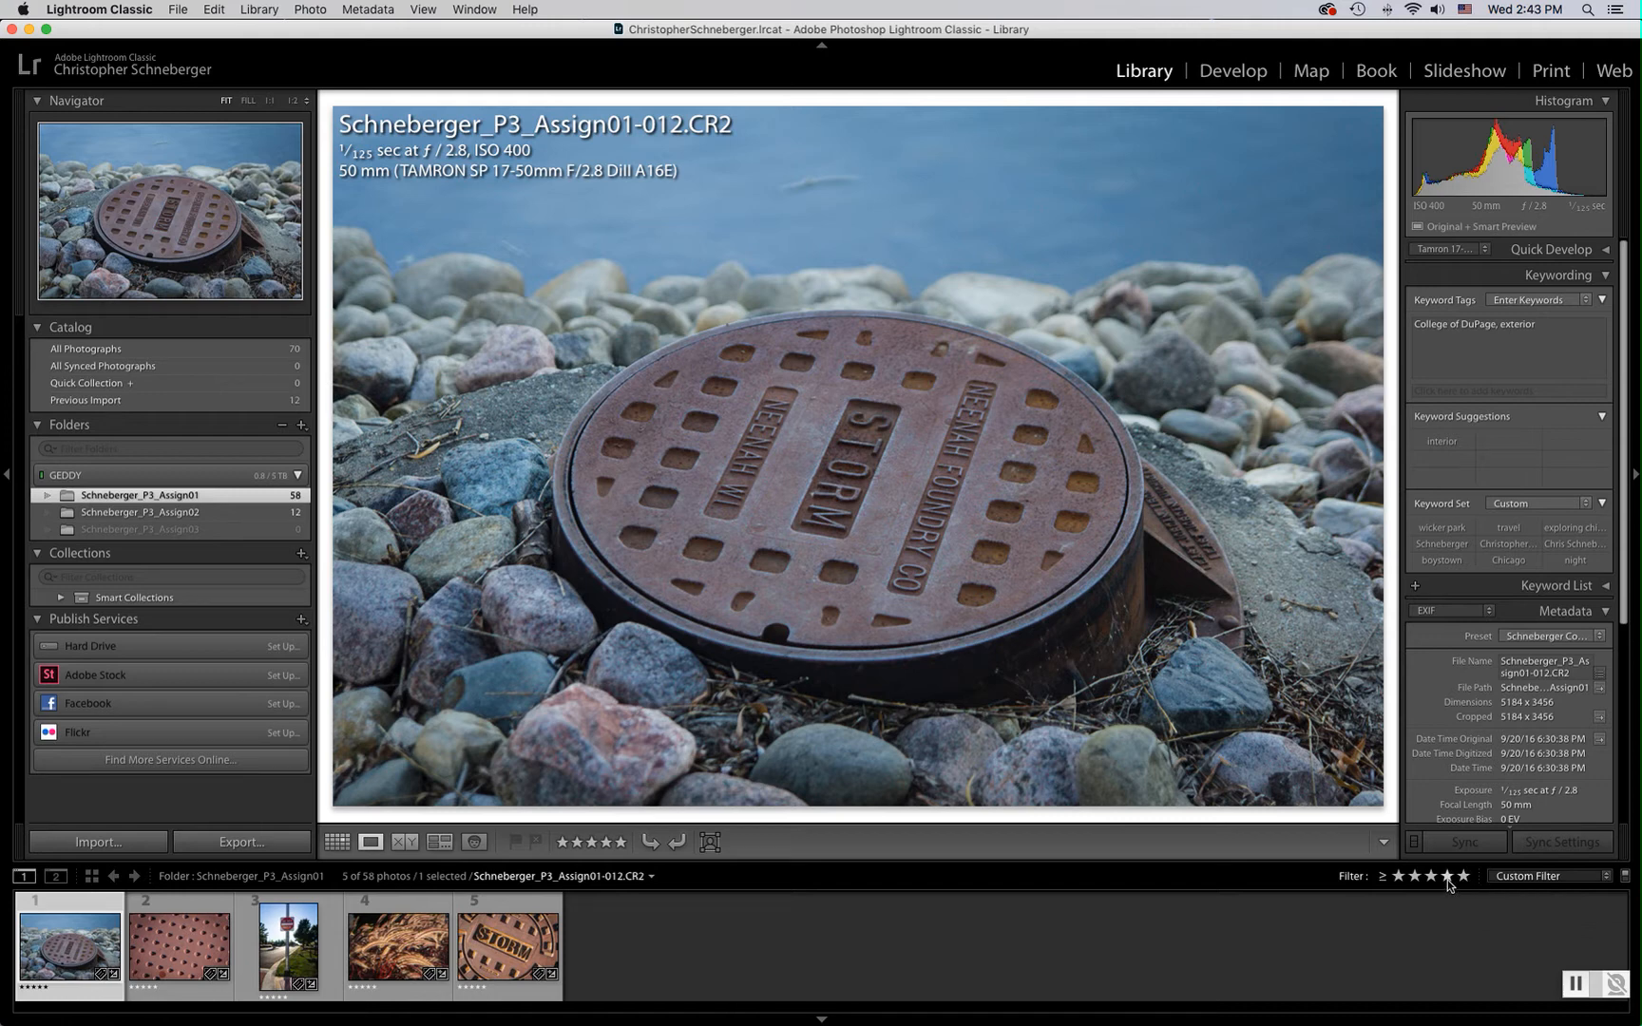
{"action": "left_click", "coordinate": [1446, 876]}
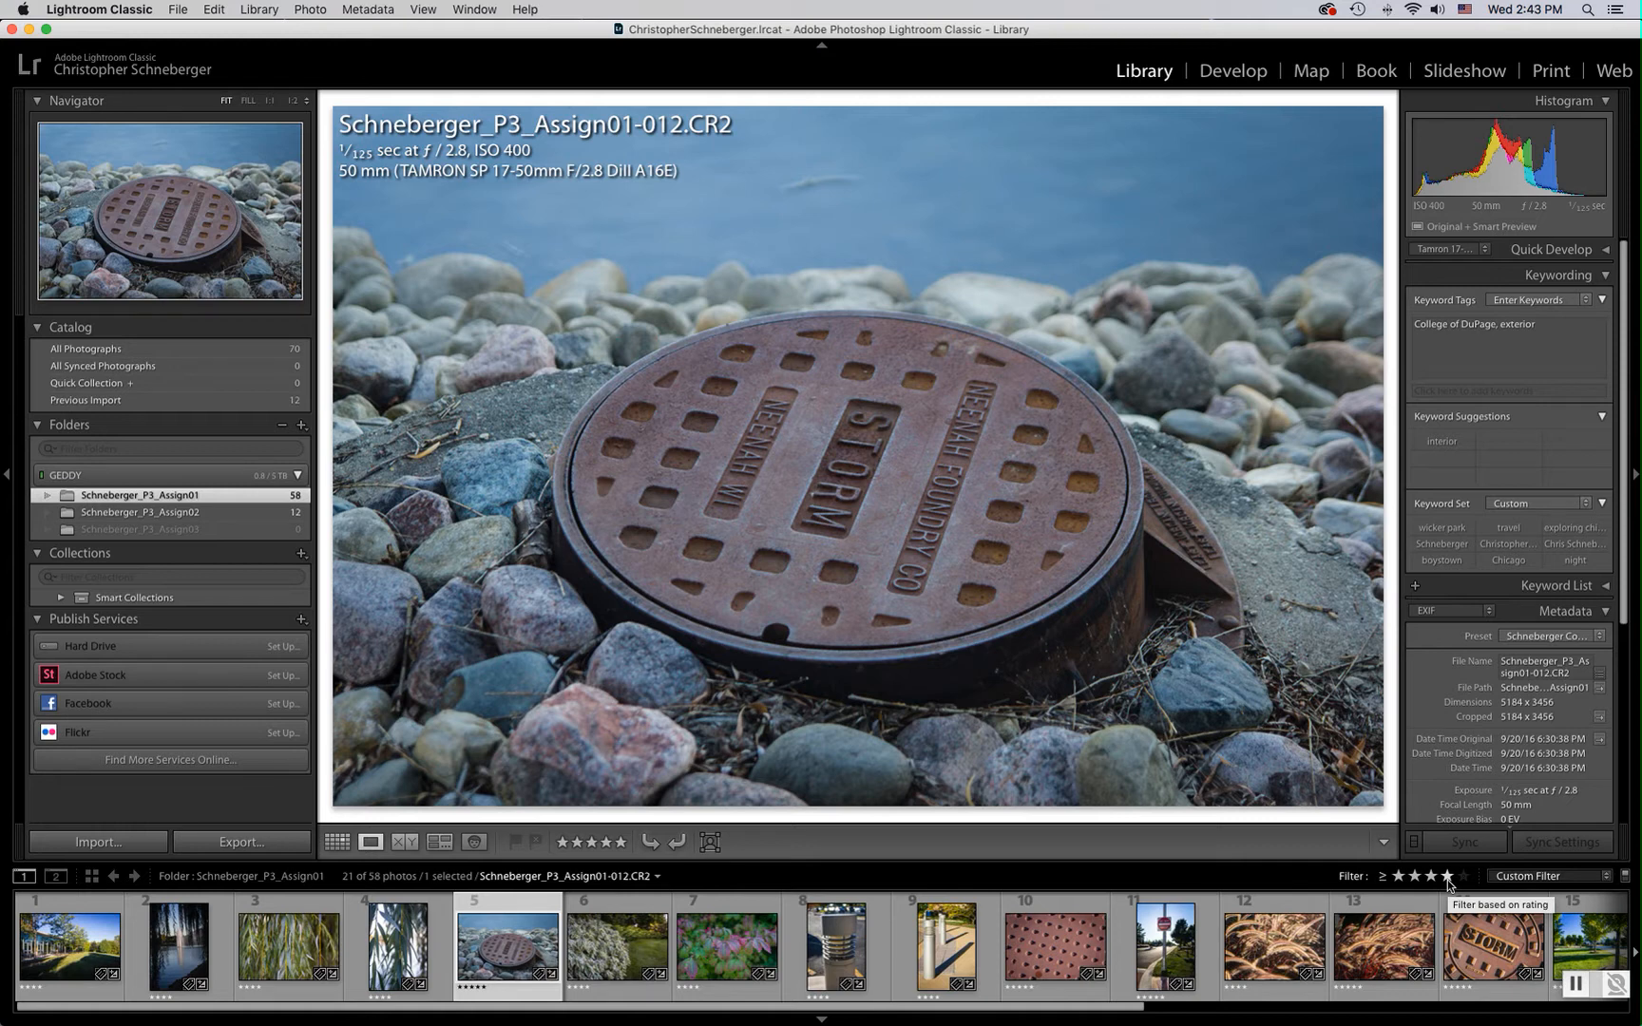
{"action": "left_click", "coordinate": [1463, 878]}
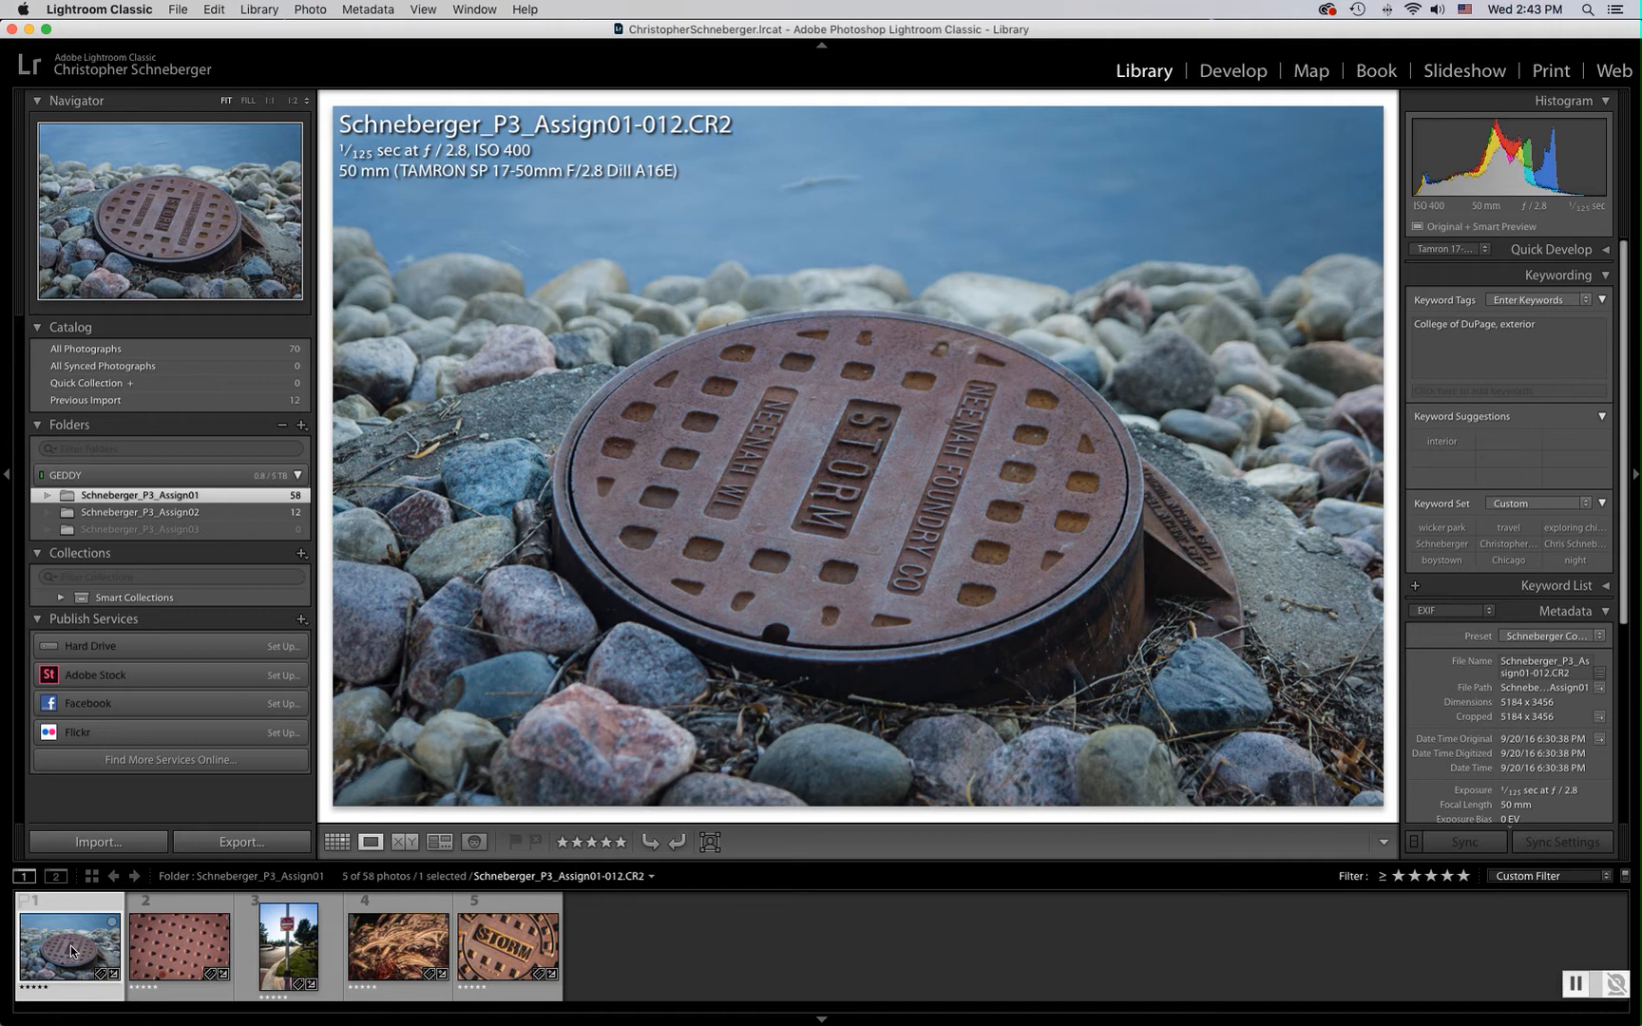
Flag the storm drain photo 012 and the paving photo 021 as picks
{"action": "key", "text": "p"}
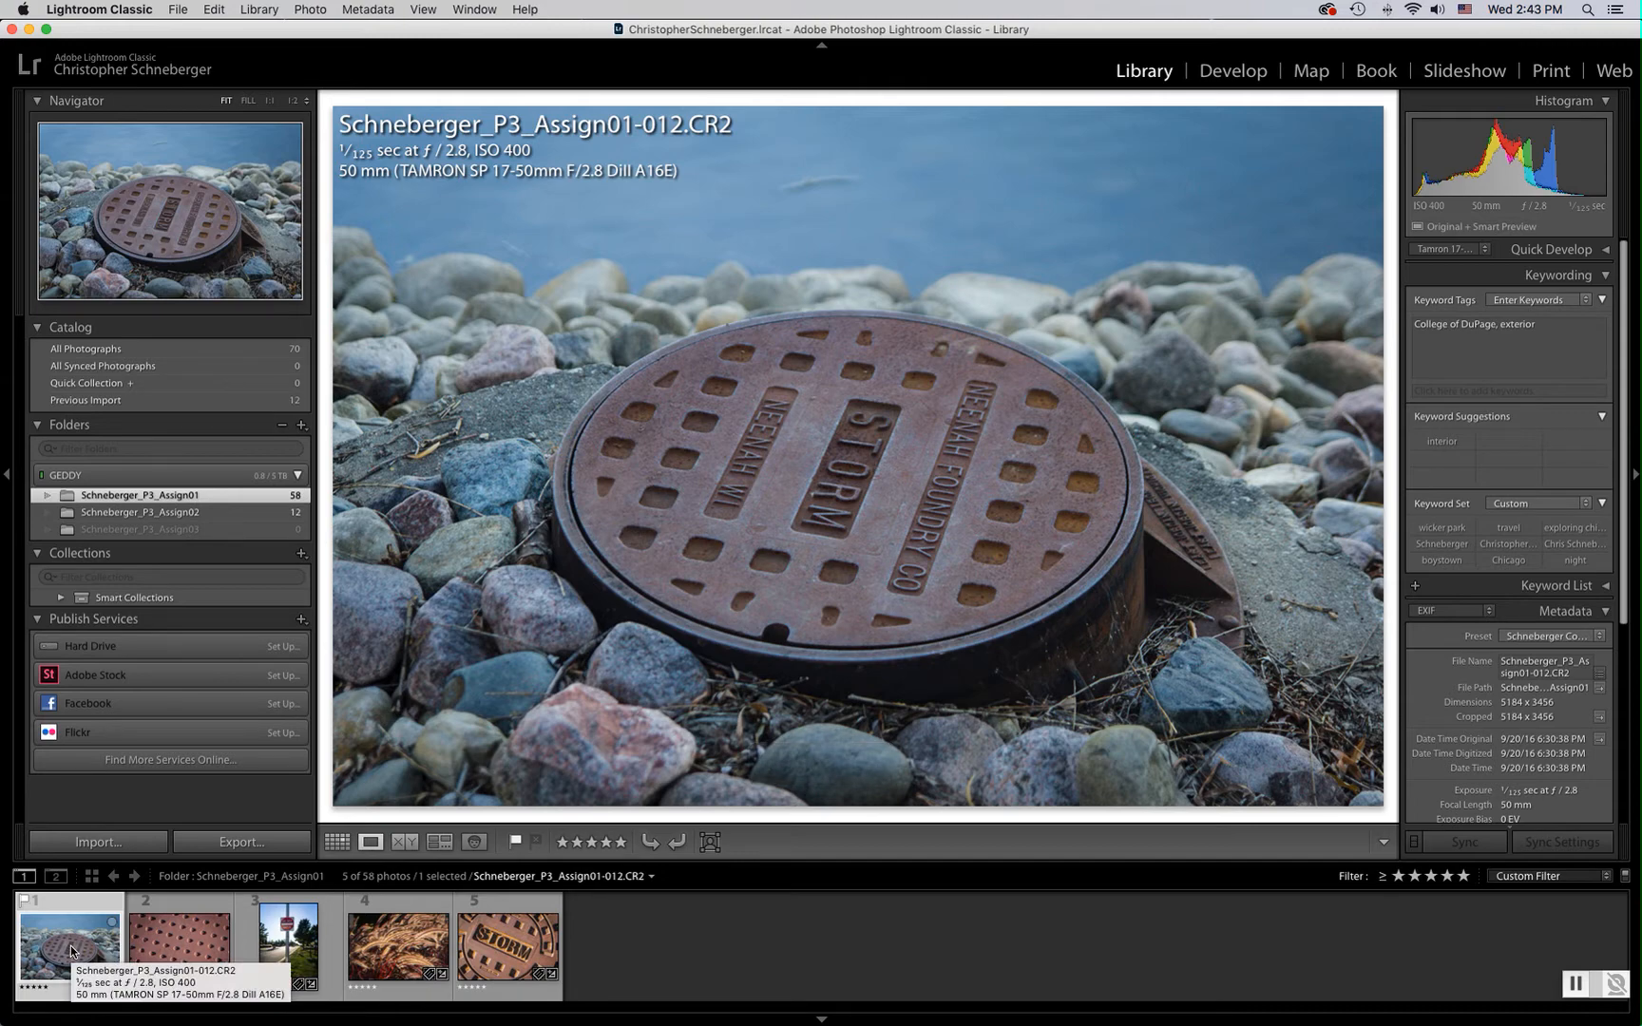
{"action": "key", "text": "Right"}
{"action": "key", "text": "p"}
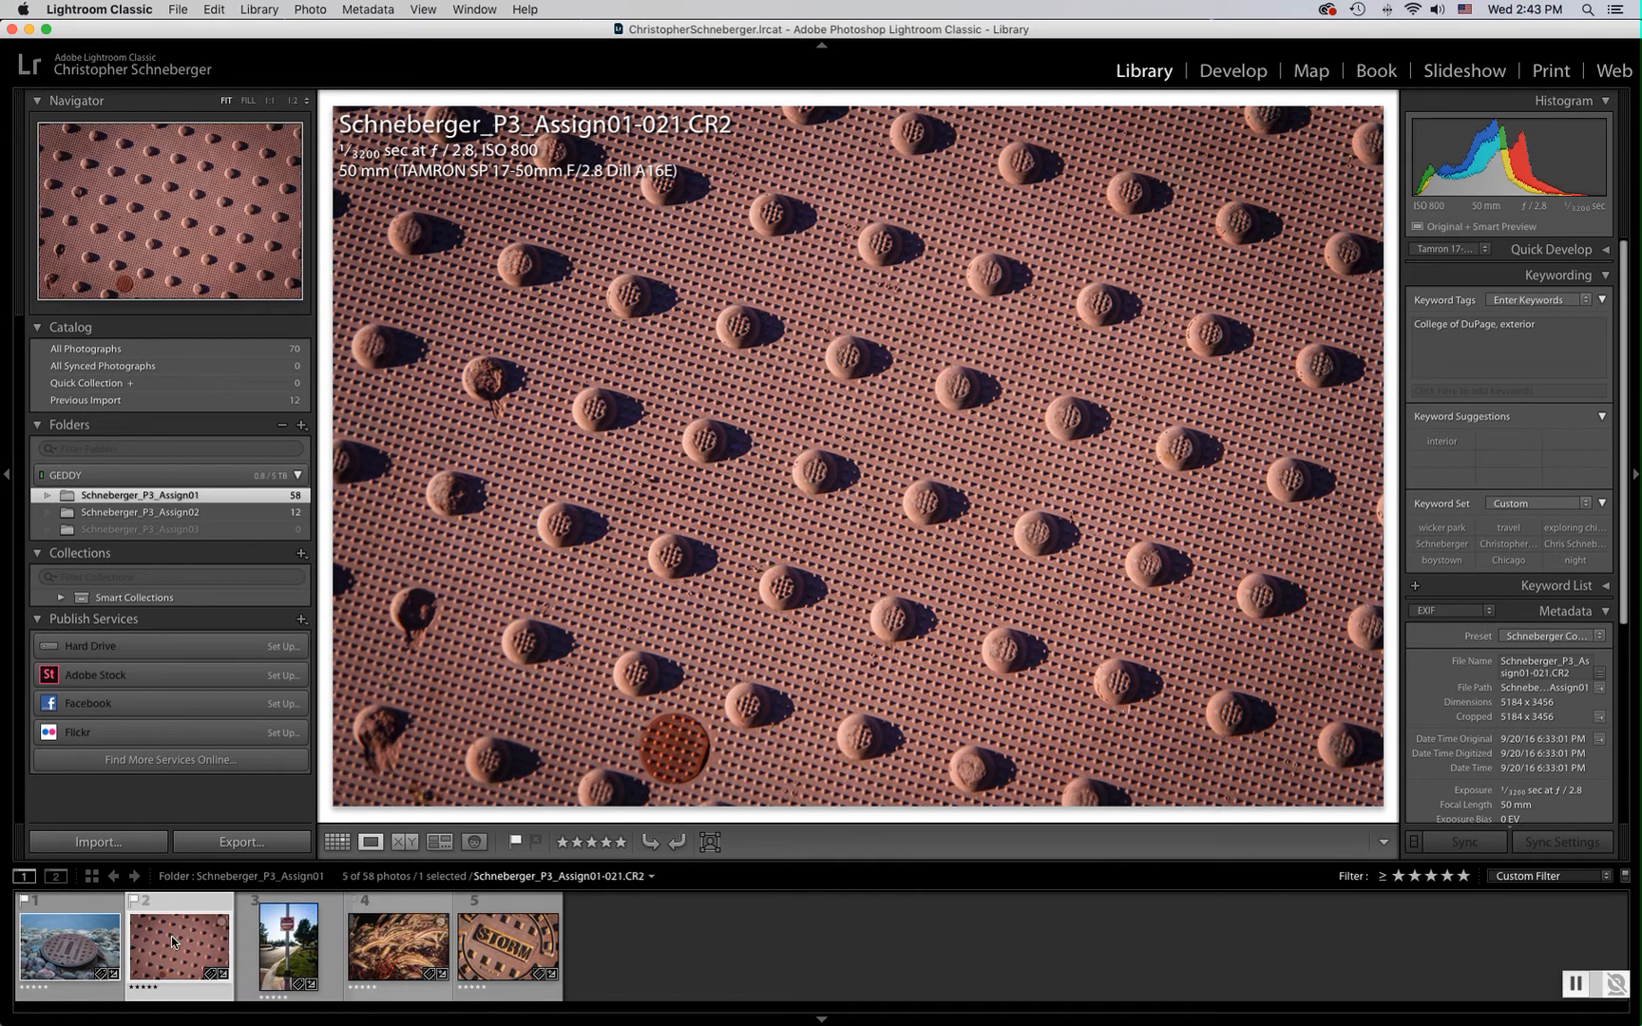
{"action": "key", "text": "u"}
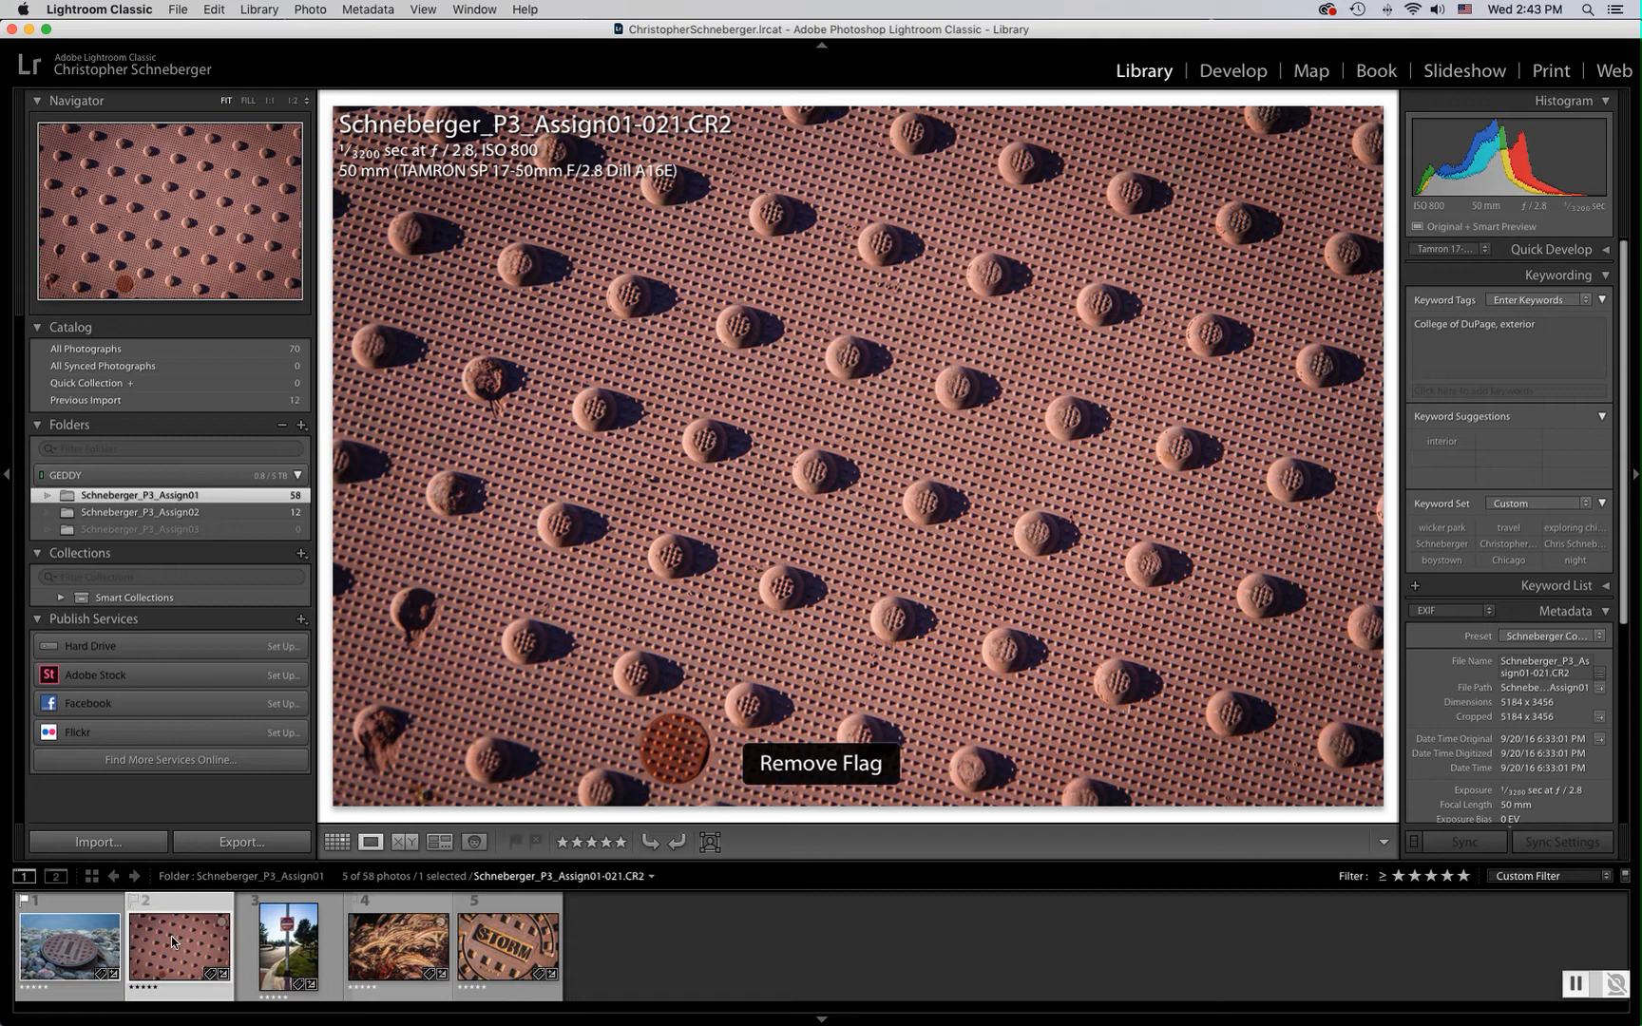
{"action": "key", "text": "u"}
{"action": "key", "text": "Right"}
{"action": "key", "text": "Left"}
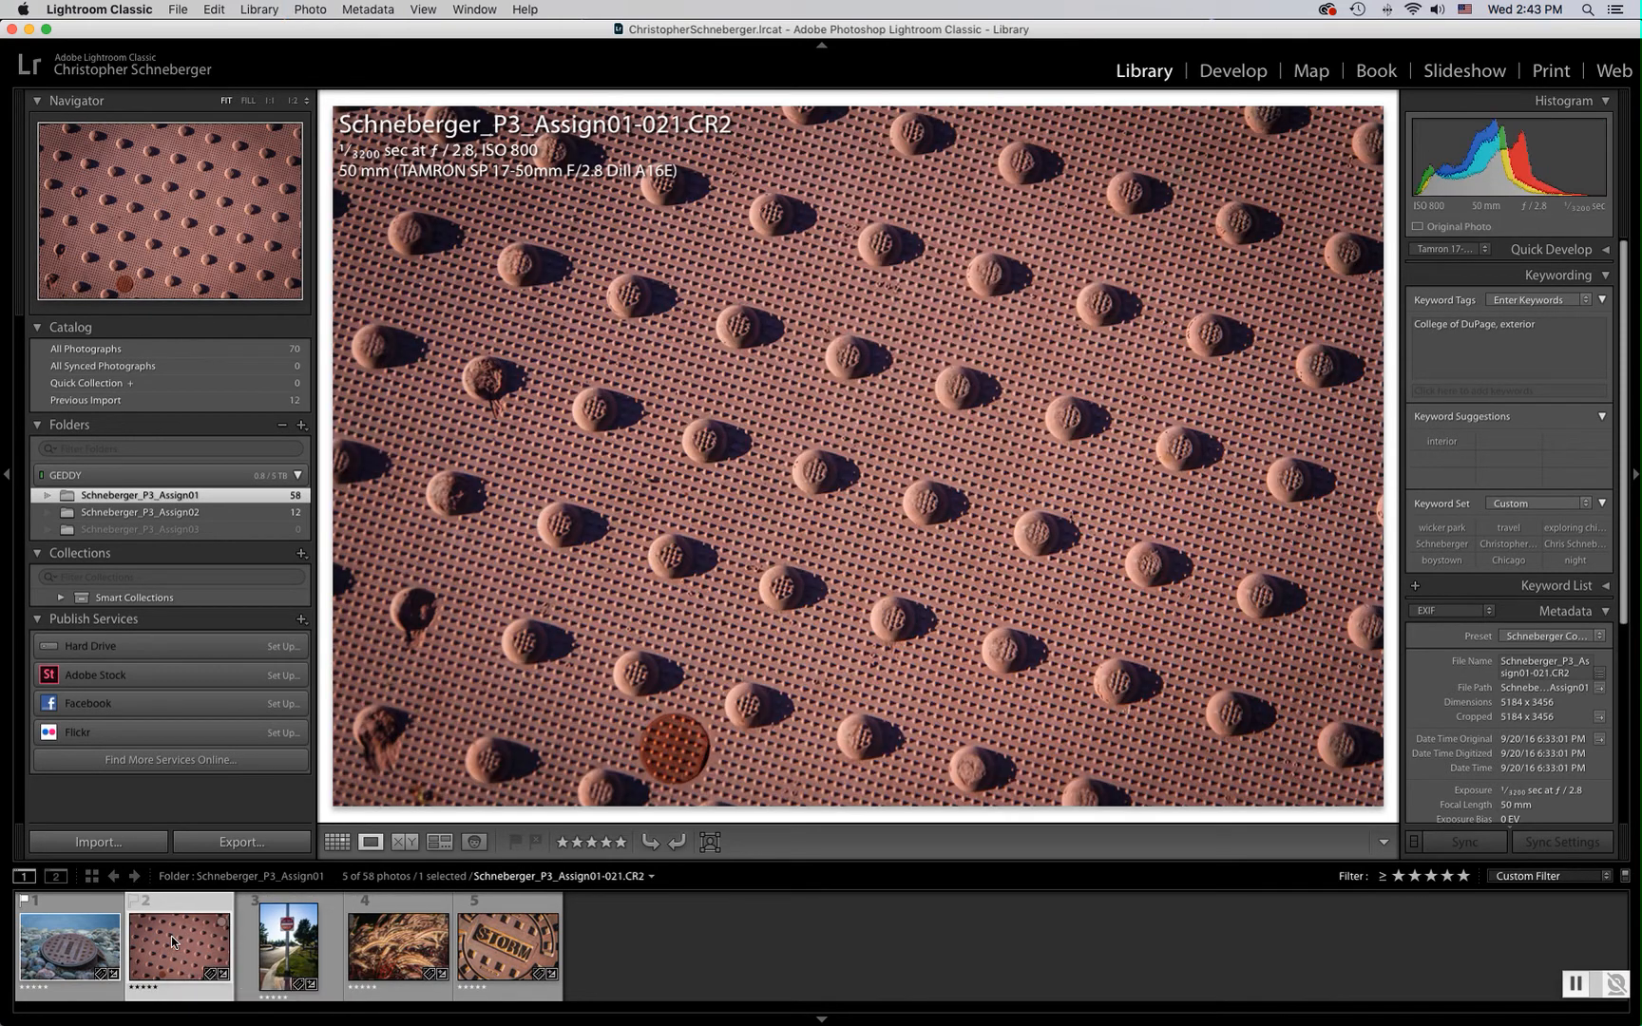
{"action": "key", "text": "p"}
Flag the sign photo 024 and the grass photo 025 as picks
{"action": "key", "text": "Right"}
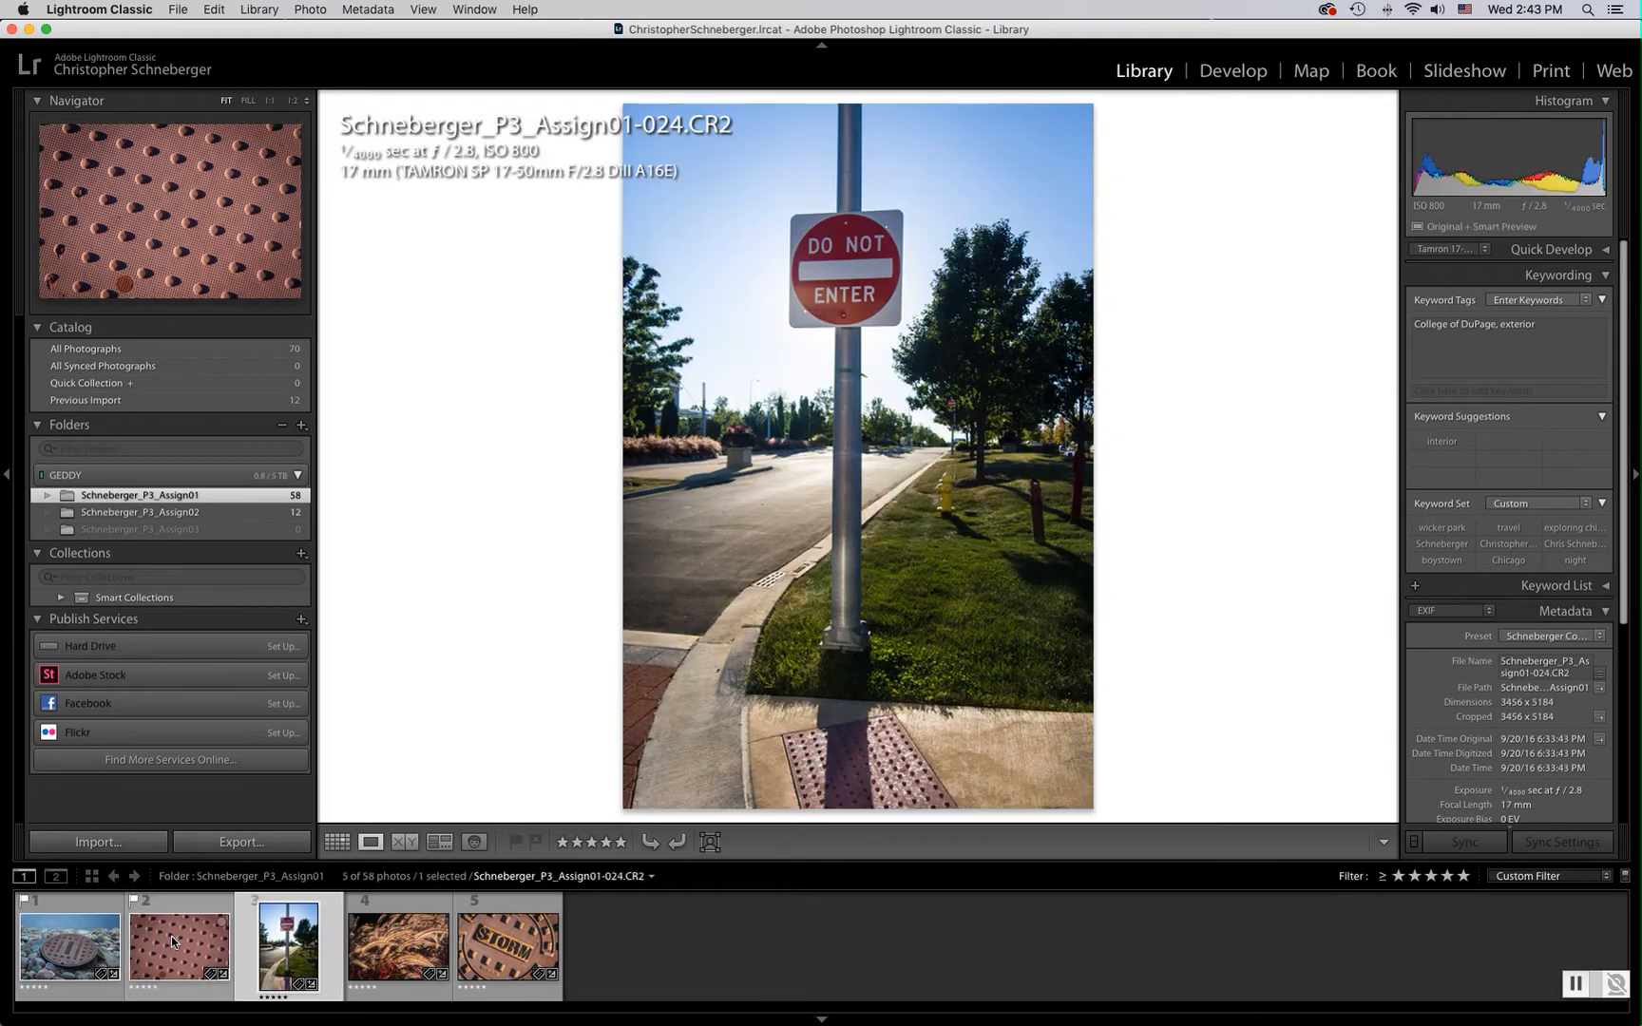
{"action": "key", "text": "p"}
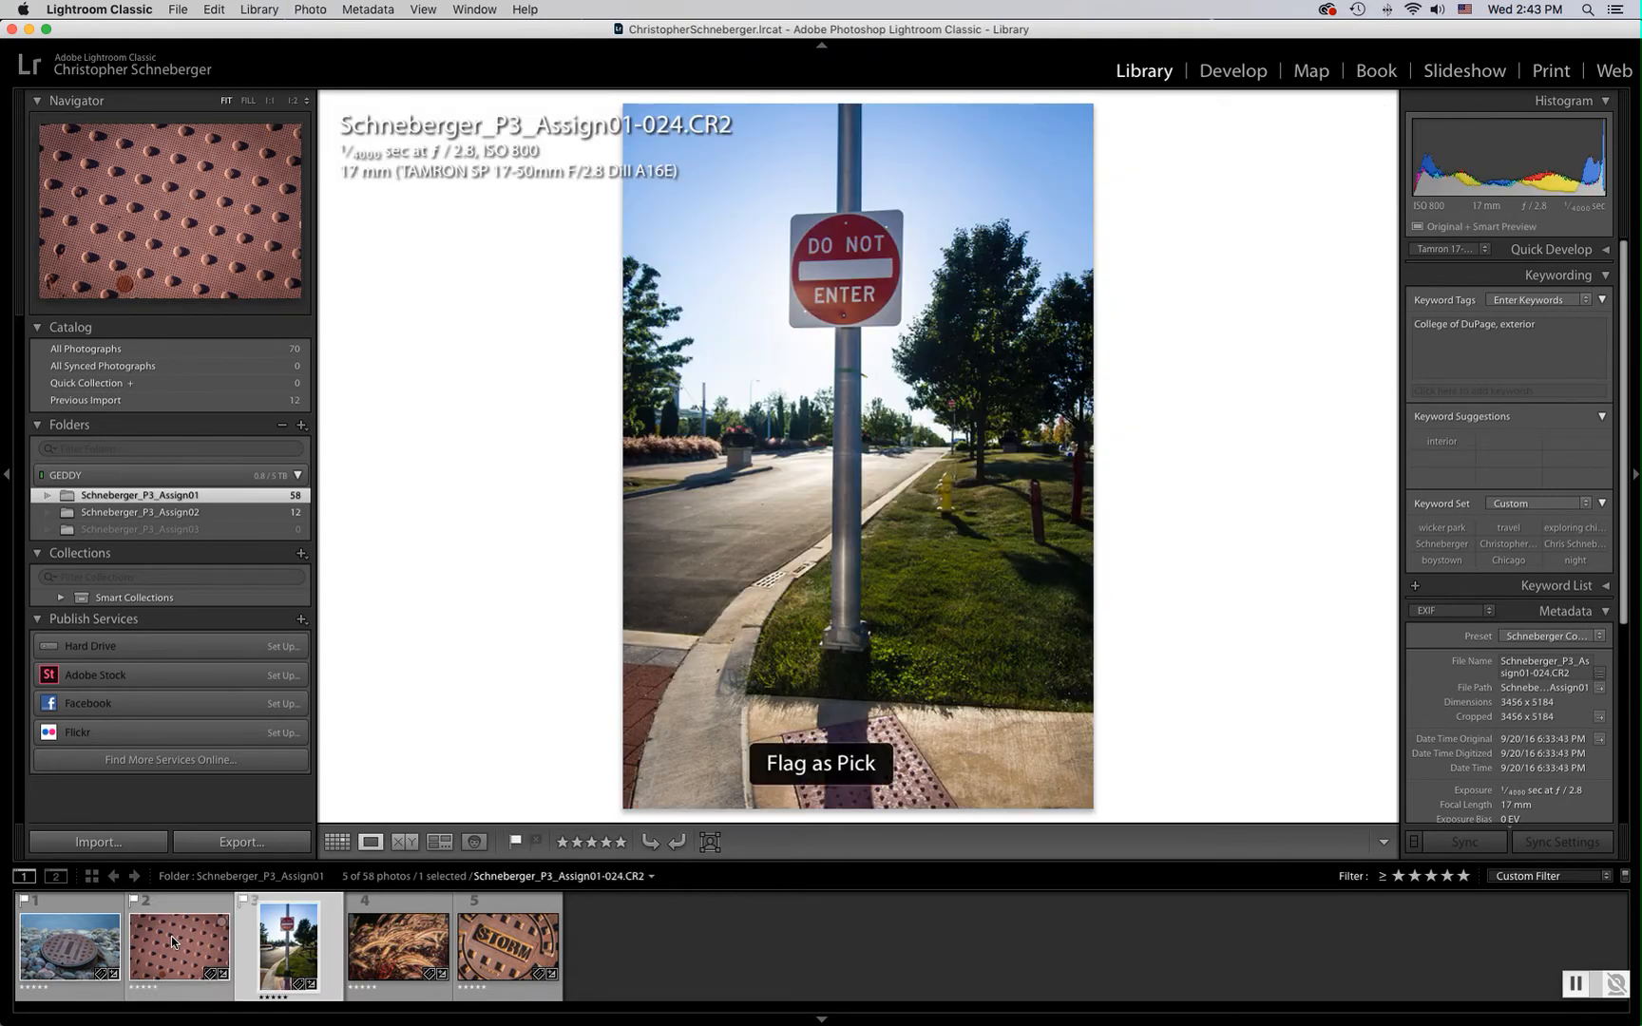
{"action": "key", "text": "Right"}
{"action": "key", "text": "p"}
{"action": "key", "text": "Right"}
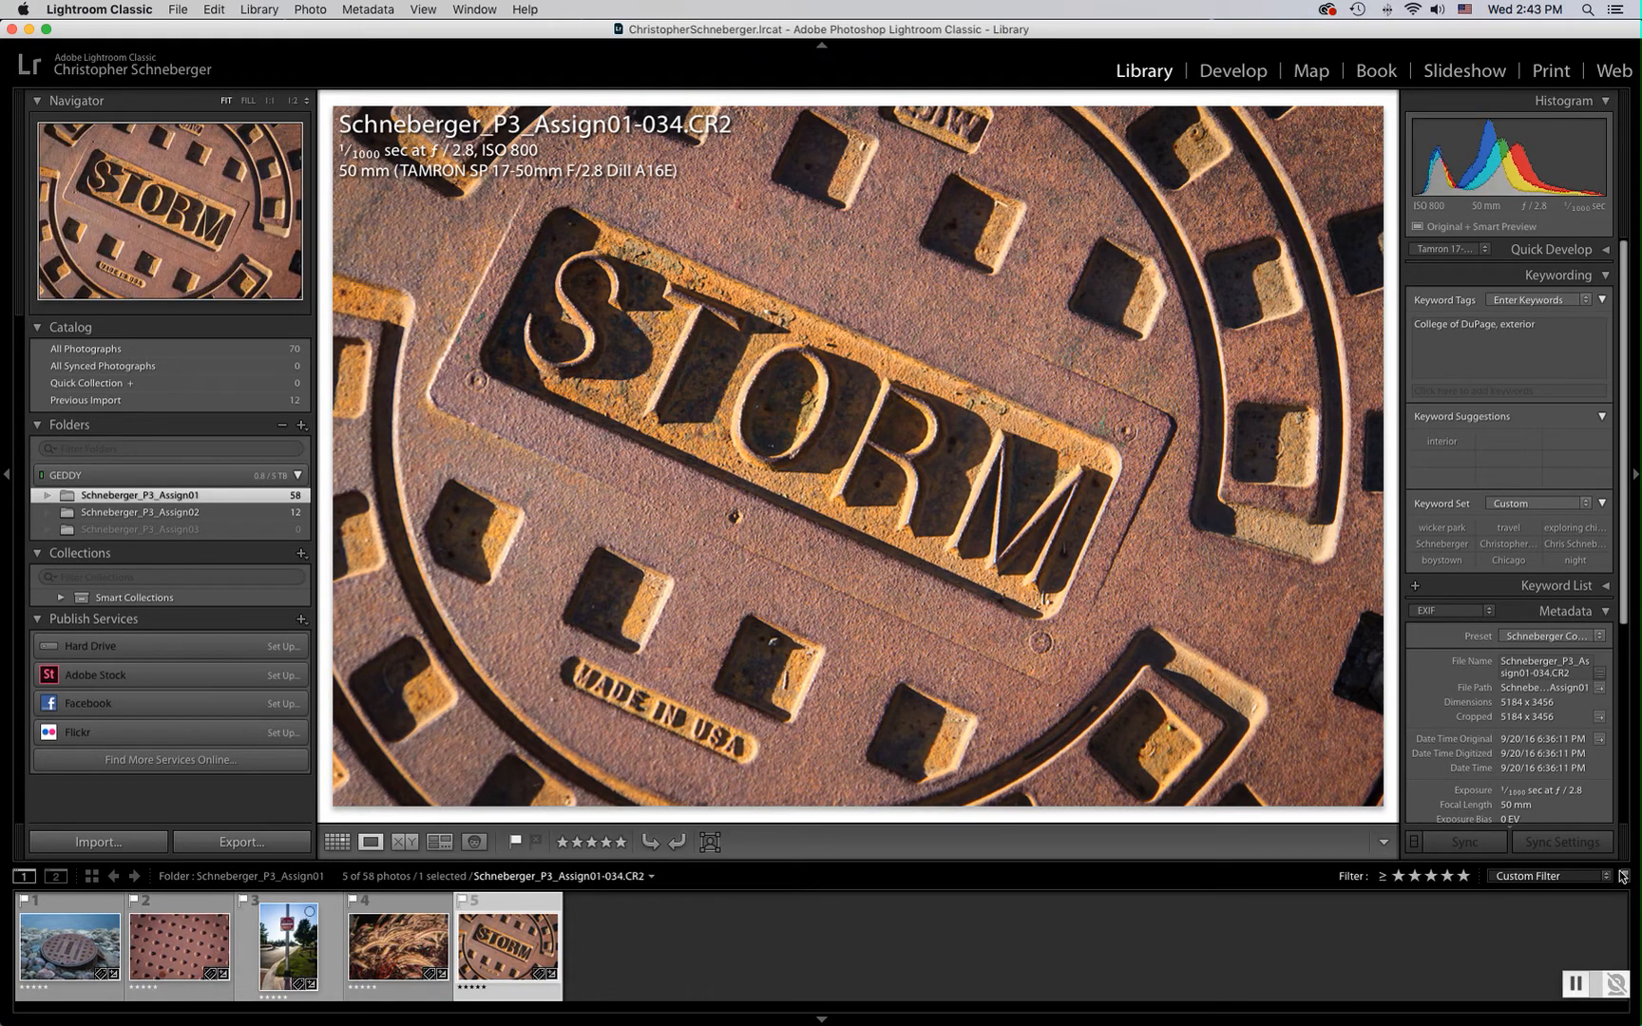
Set the rating filter to show photos rated four stars and higher
{"action": "left_click", "coordinate": [1574, 876]}
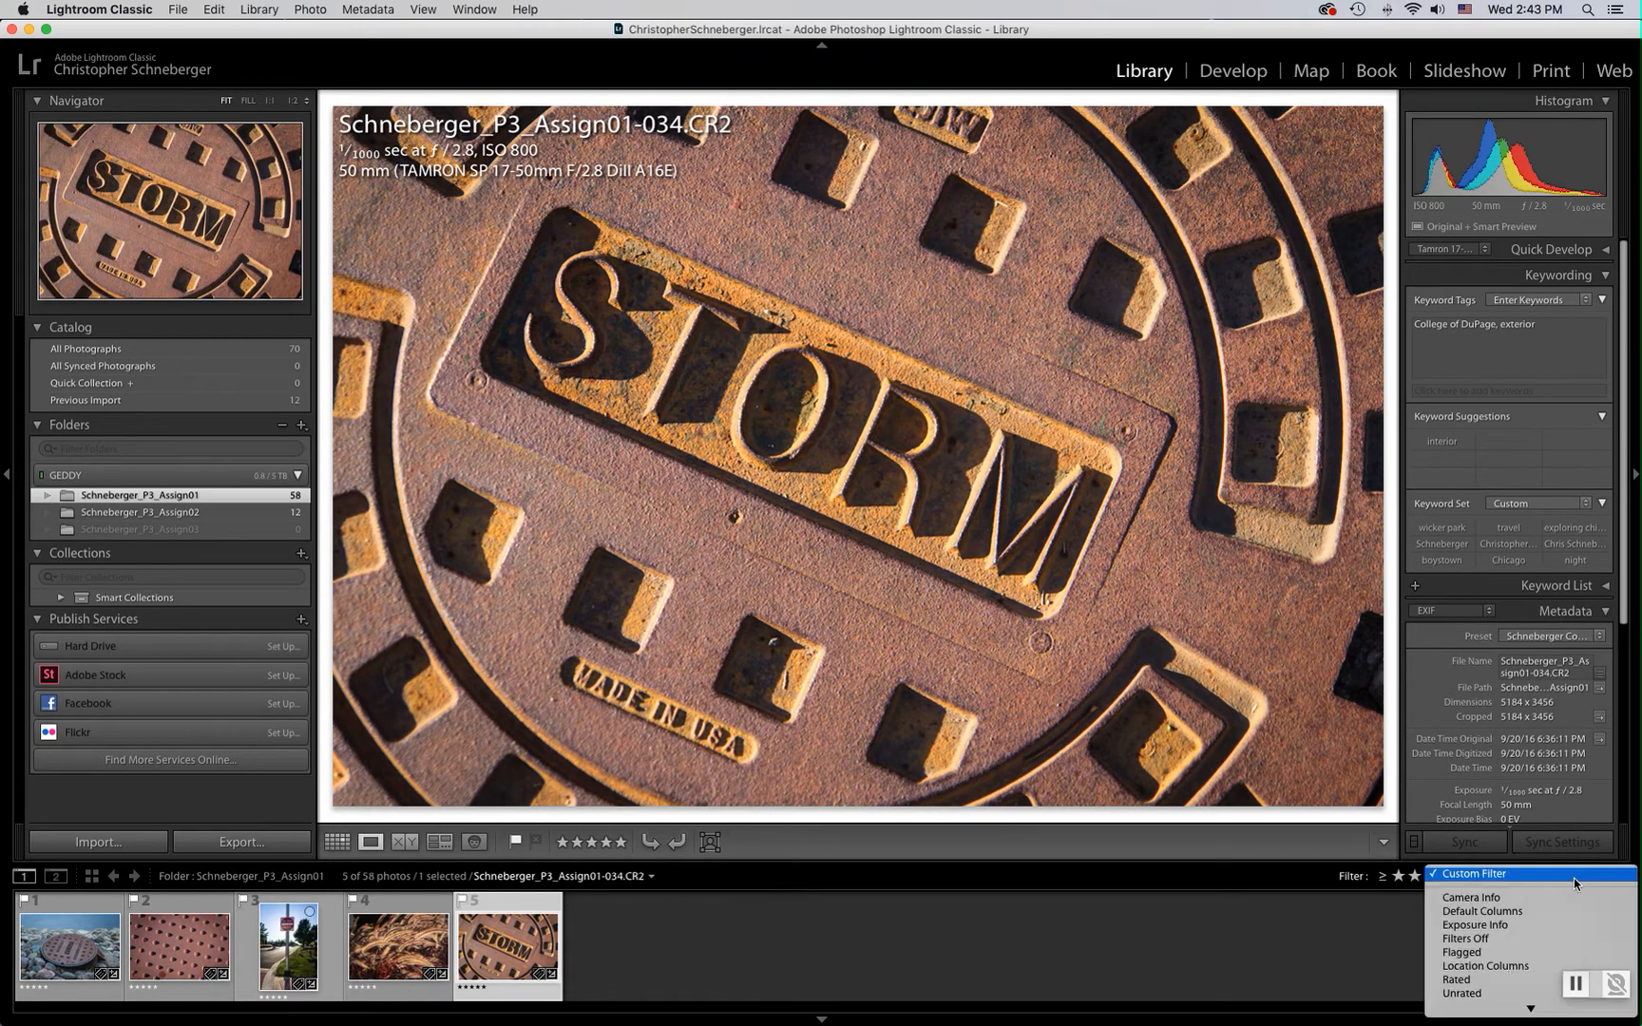
{"action": "left_click", "coordinate": [1405, 909]}
{"action": "left_click", "coordinate": [1449, 880]}
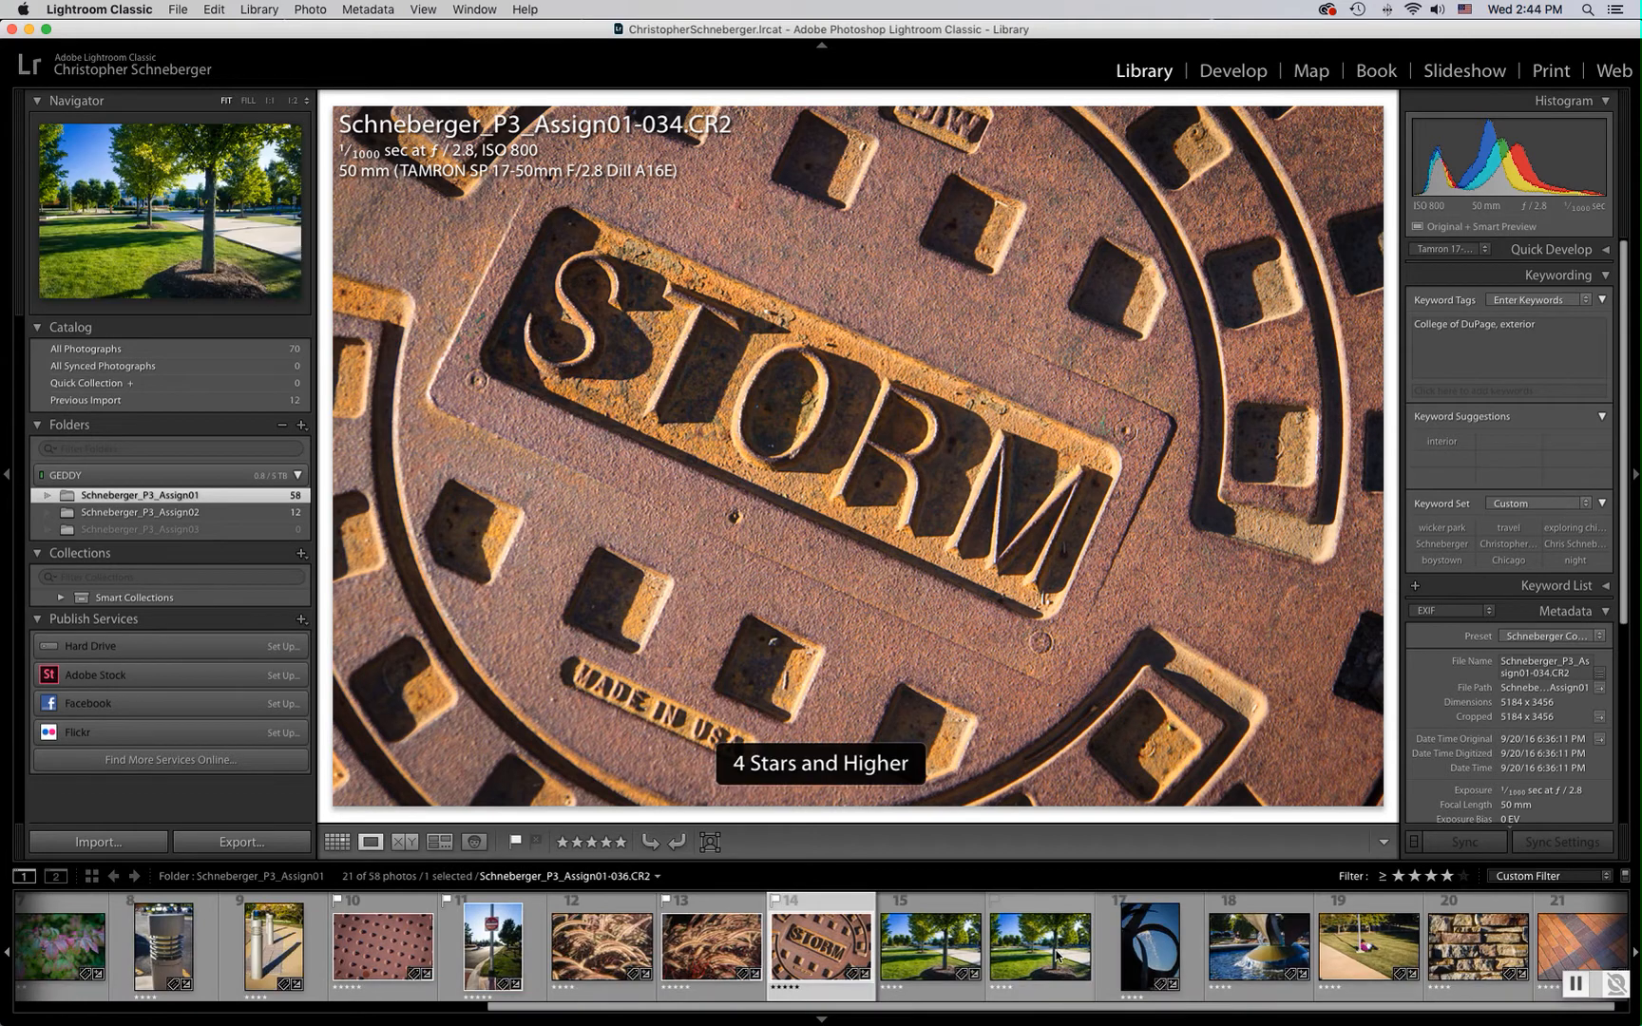
Flag the shrub photo 013 and the pink leaves photo 016 as picks
{"action": "left_click_drag", "start_coordinate": [809, 1017], "coordinate": [276, 1024]}
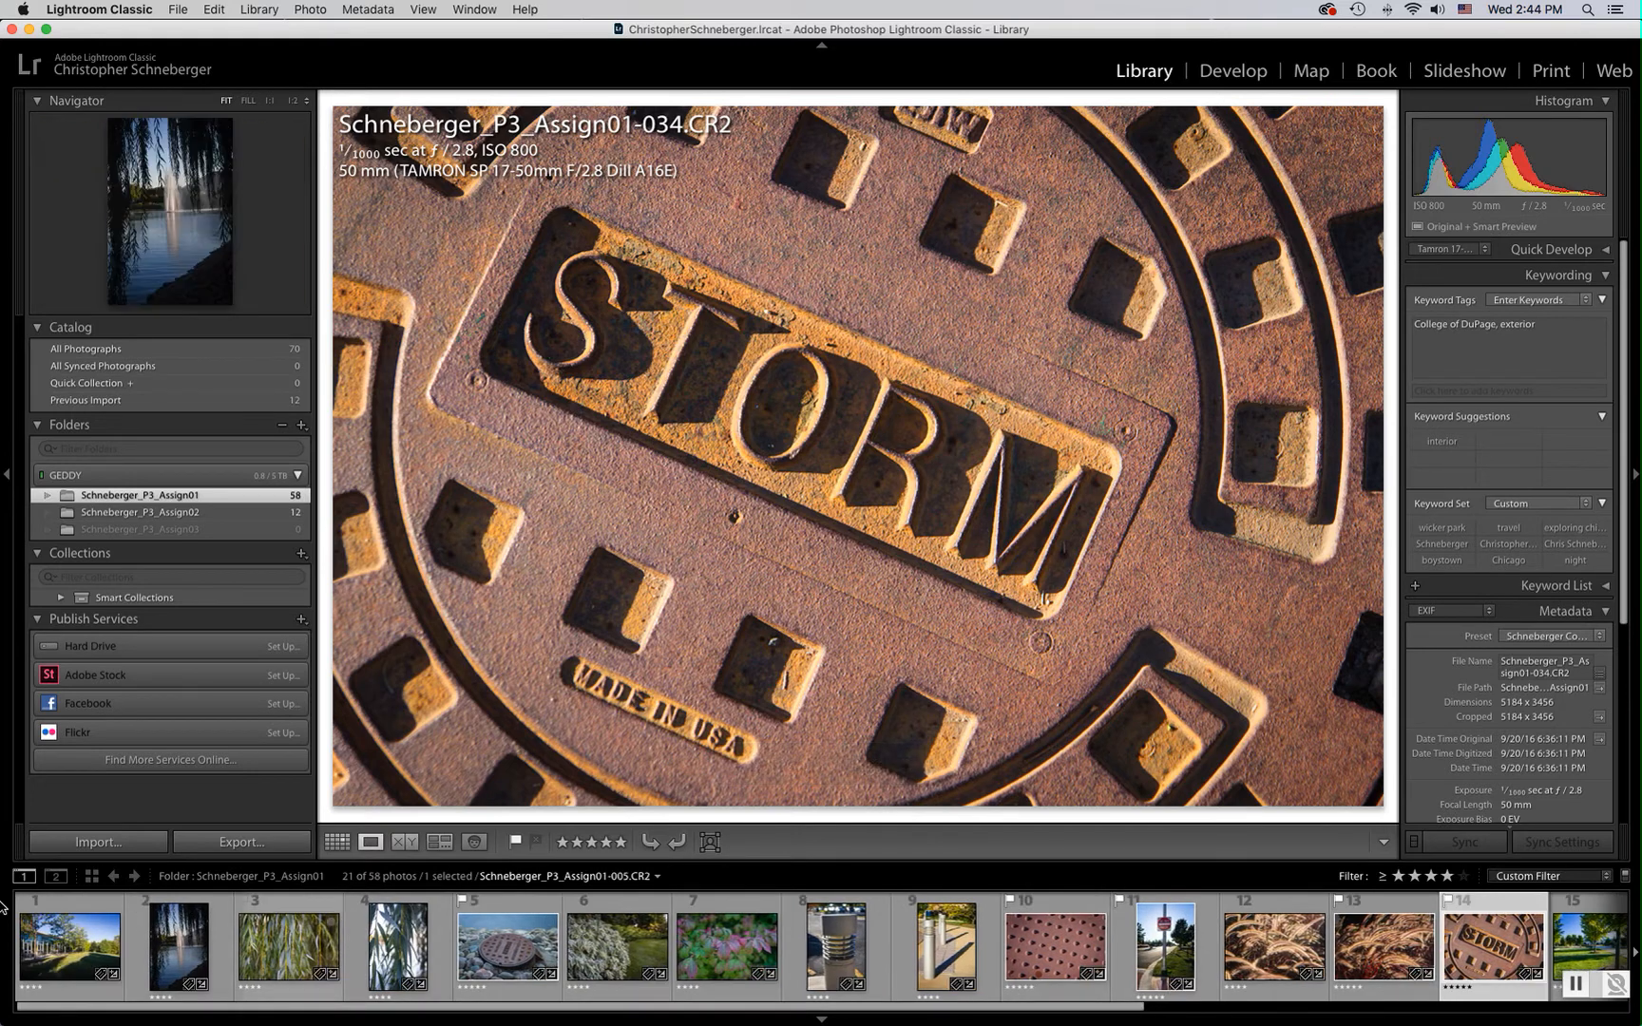
{"action": "left_click", "coordinate": [33, 912]}
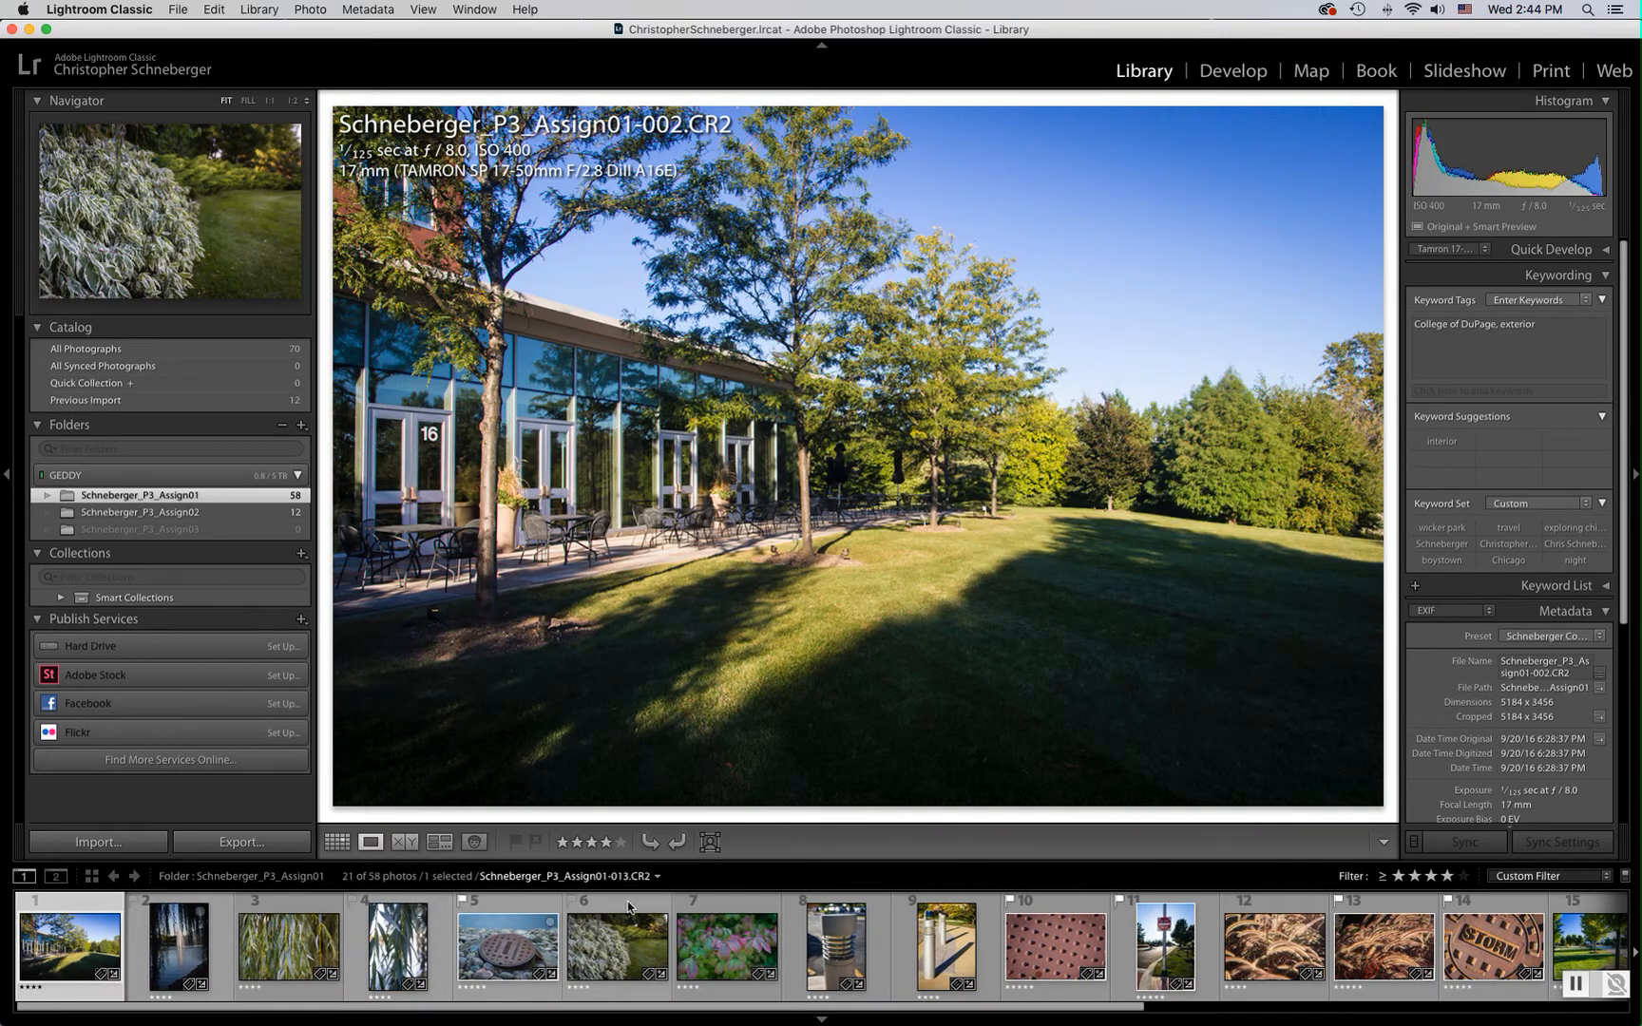
{"action": "left_click", "coordinate": [627, 908]}
{"action": "key", "text": "p"}
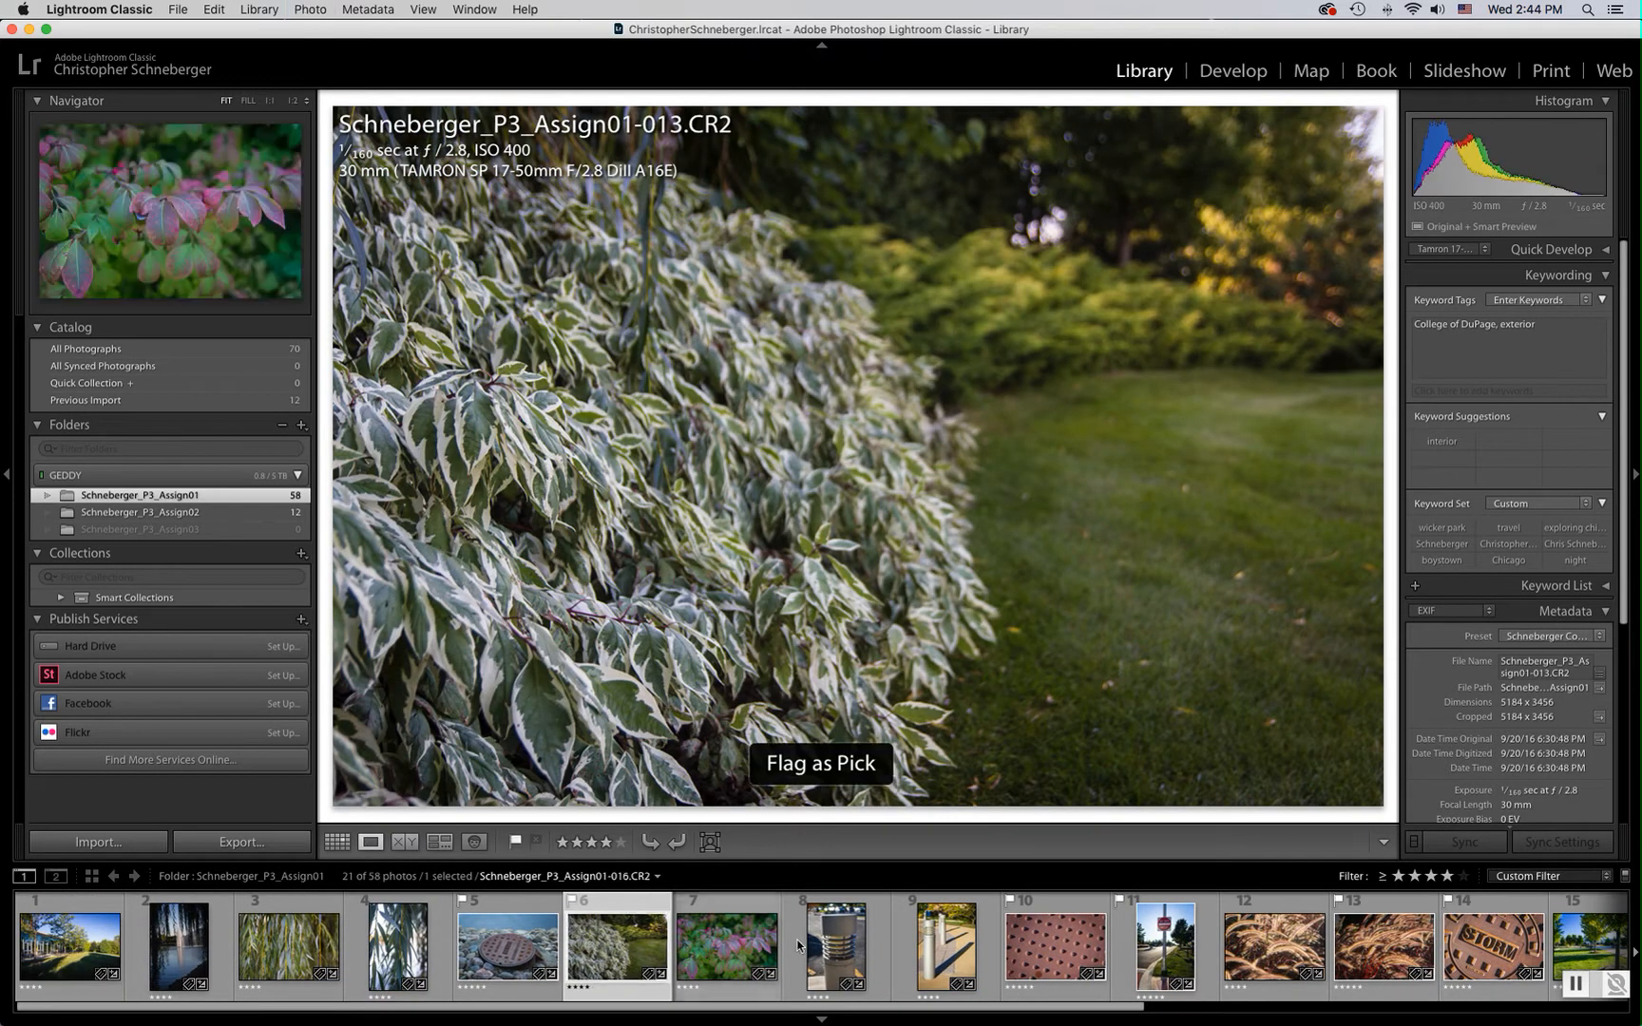
{"action": "left_click", "coordinate": [737, 917]}
{"action": "key", "text": "p"}
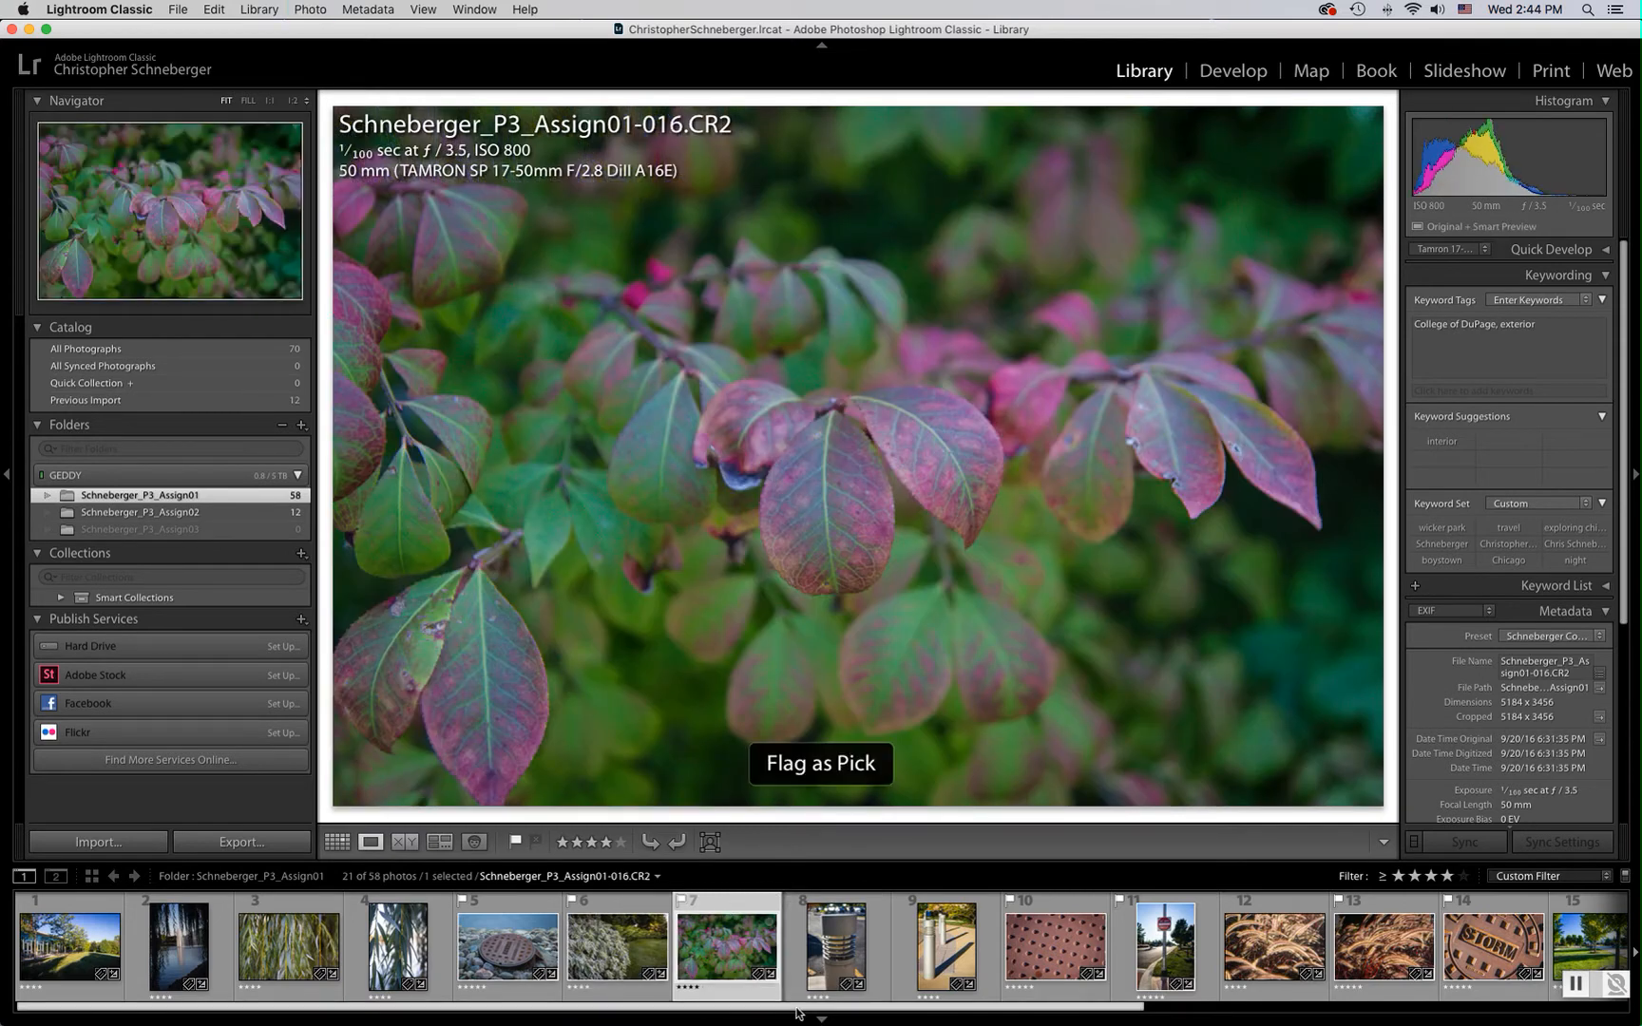
Flag the tree photo 035 and the fountain sculpture photo 037 as picks
{"action": "left_click_drag", "start_coordinate": [798, 1007], "coordinate": [1202, 1009]}
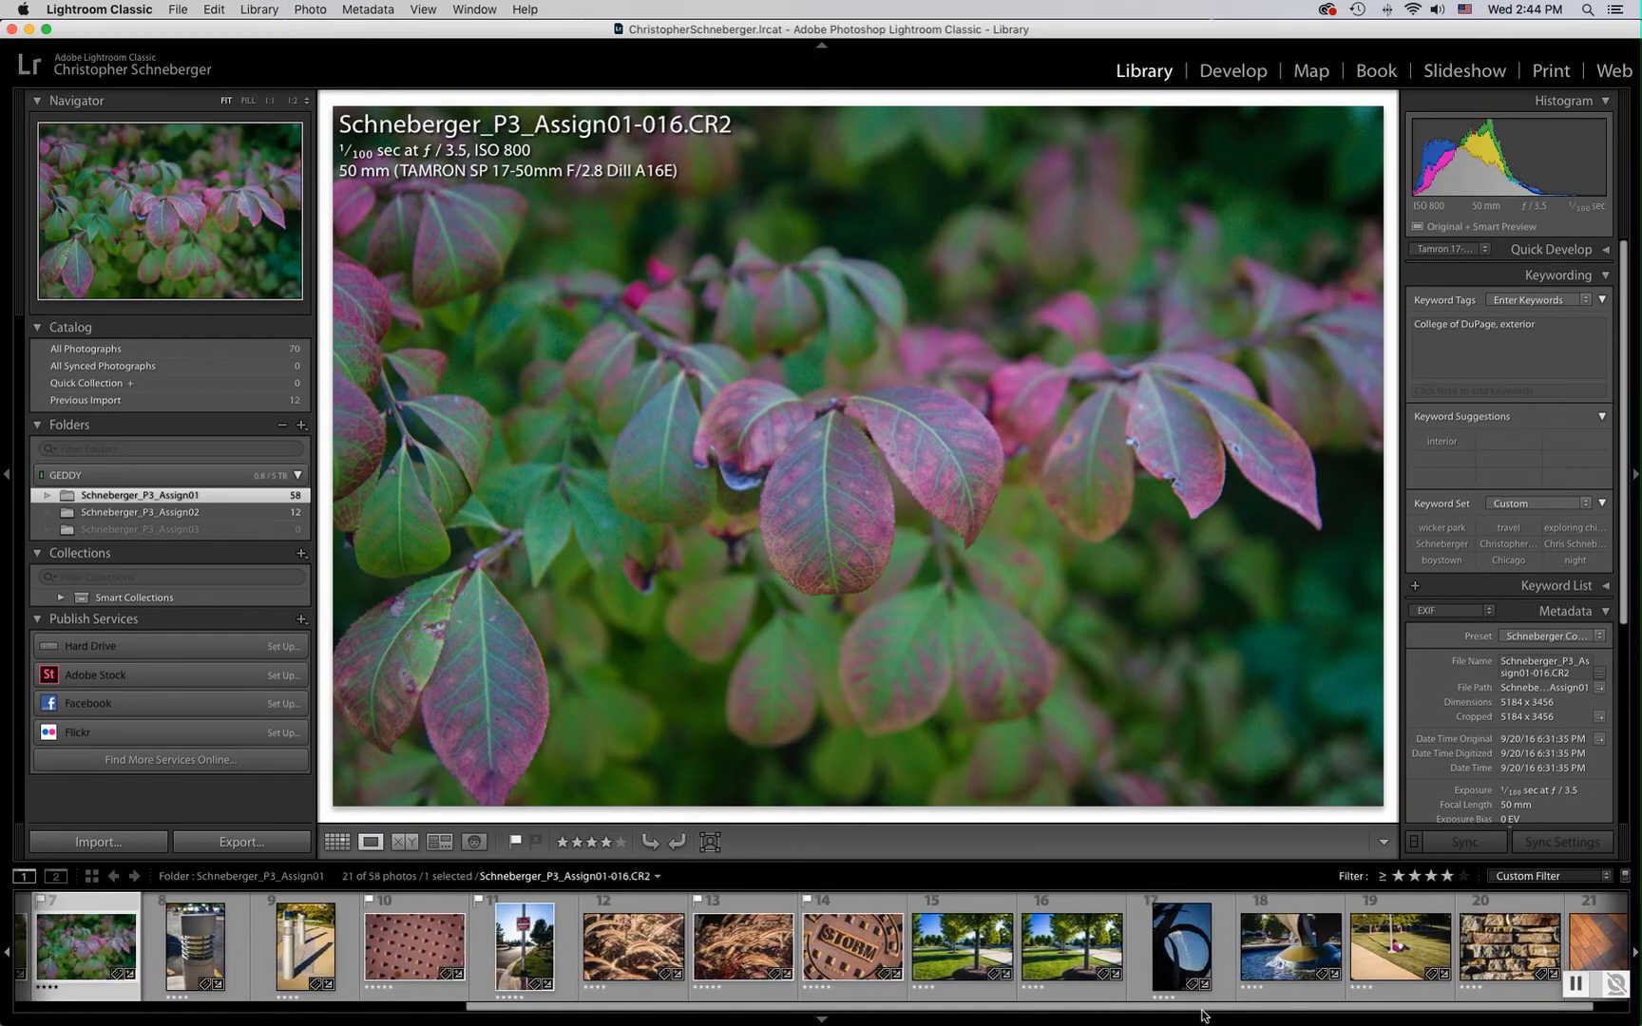
{"action": "left_click", "coordinate": [967, 913]}
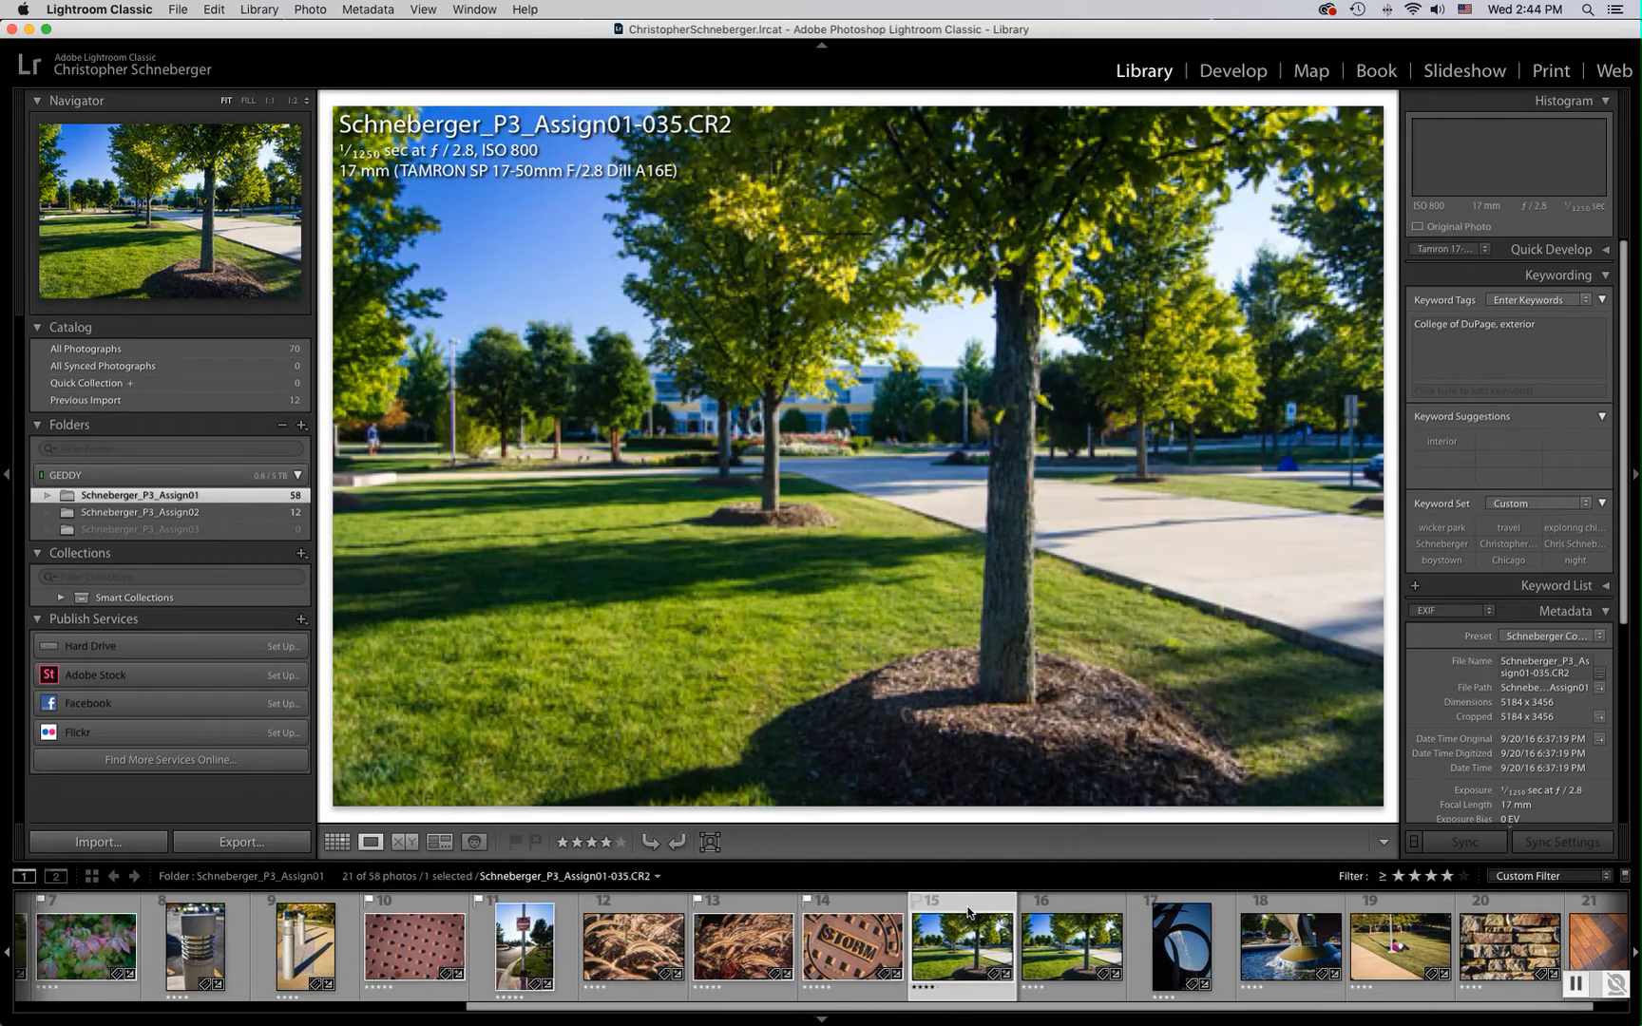
{"action": "key", "text": "p"}
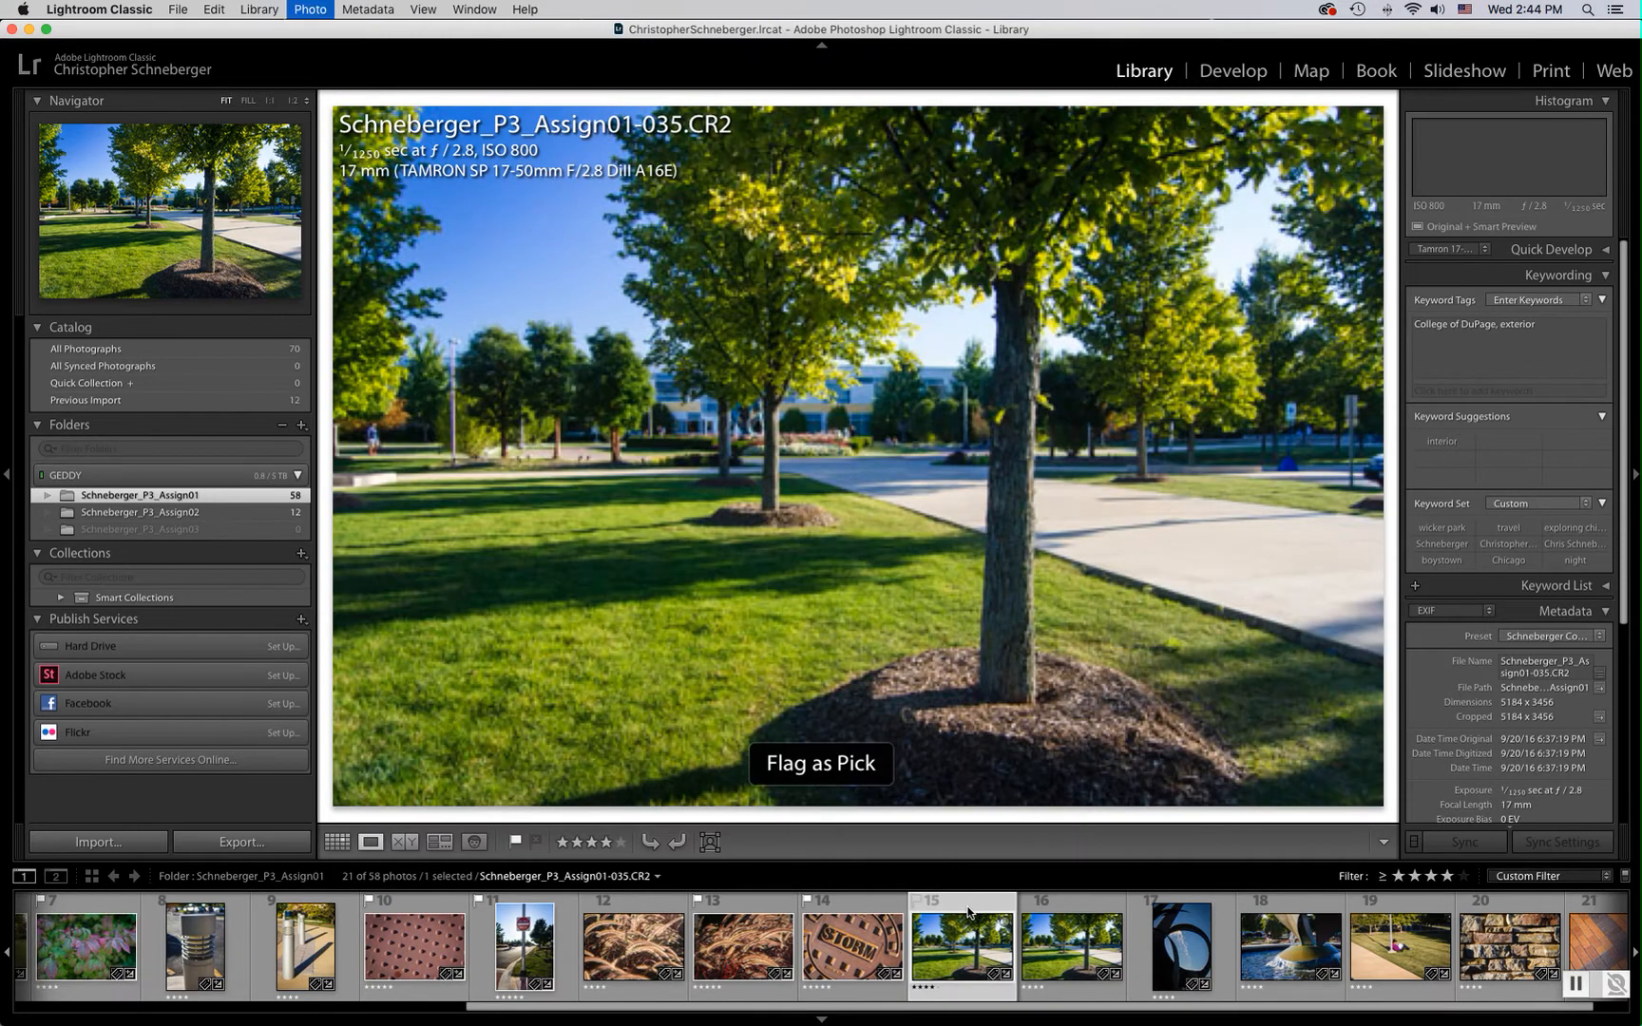
{"action": "left_click", "coordinate": [1188, 896]}
{"action": "key", "text": "p"}
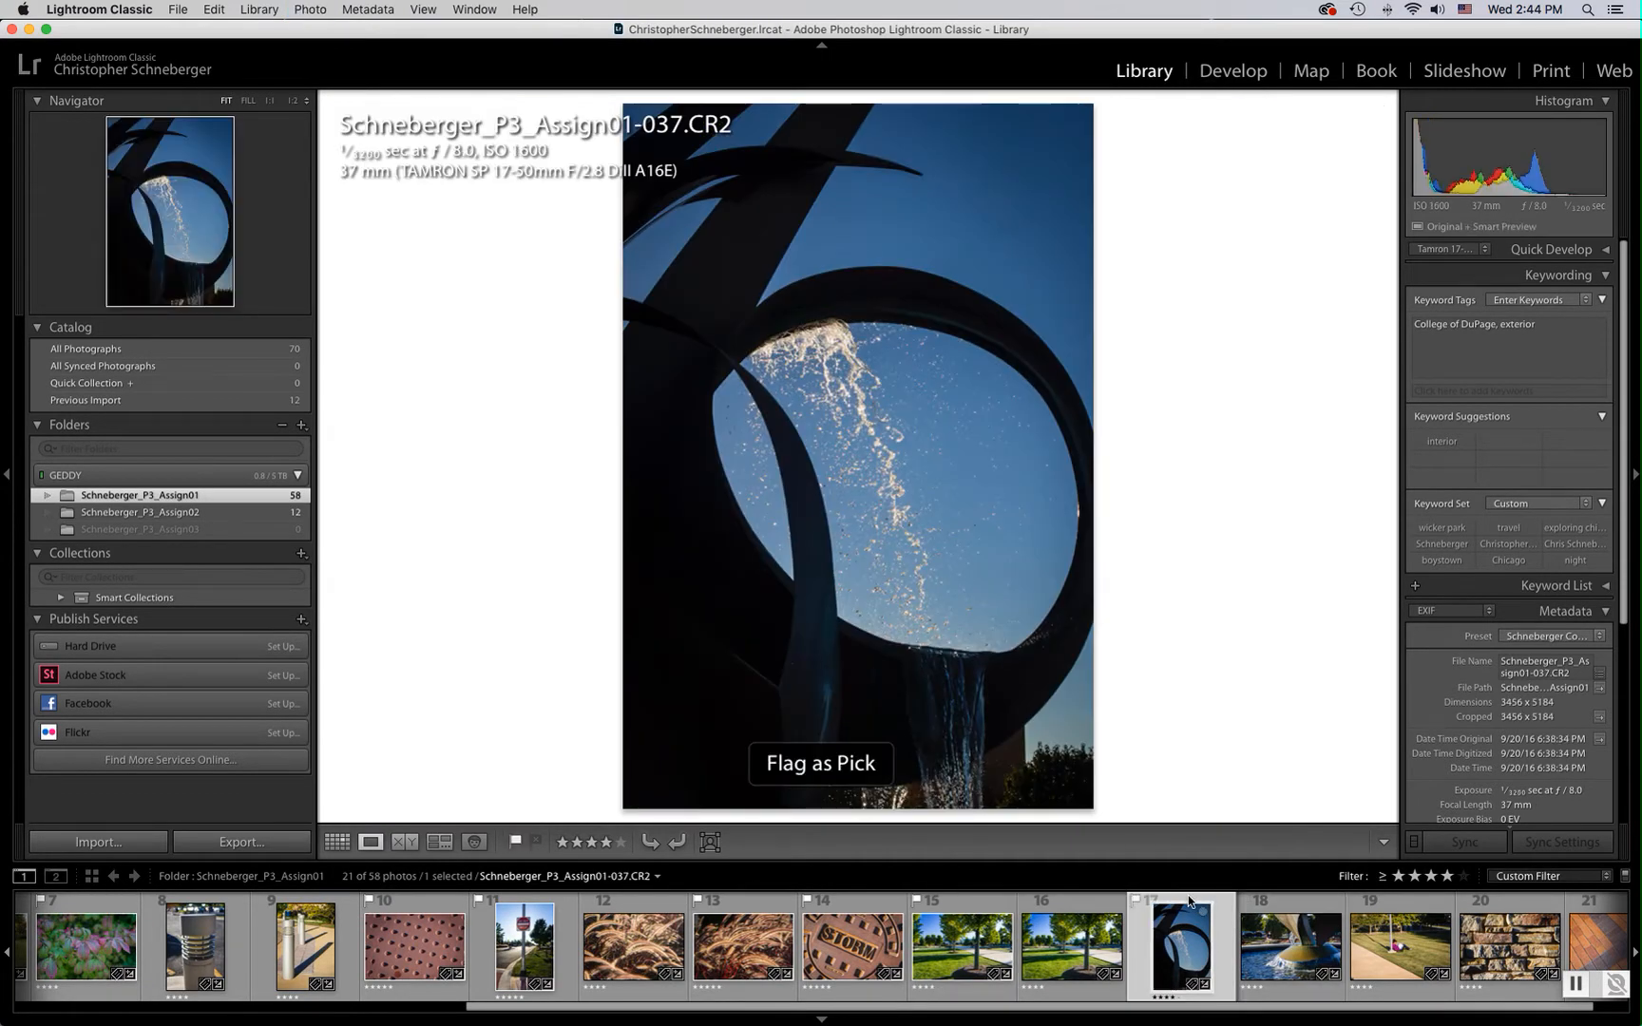
Switch the filter preset to Flagged to review the picked photos
{"action": "left_click", "coordinate": [1570, 876]}
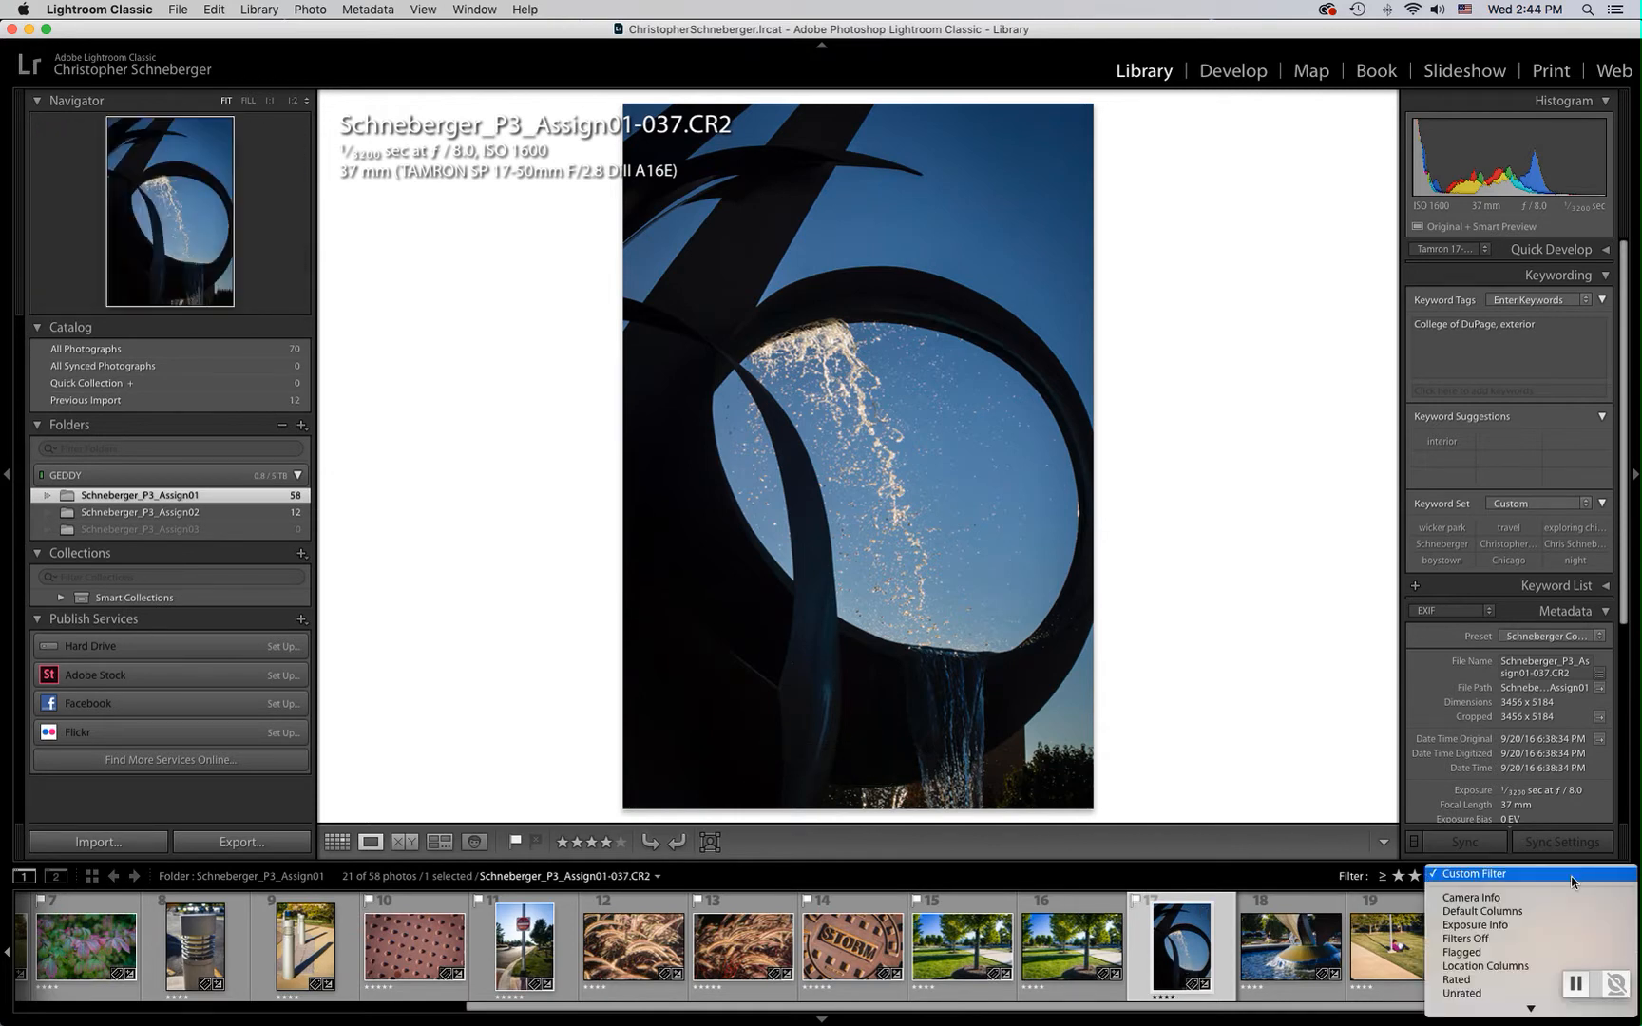
{"action": "left_click", "coordinate": [1538, 978]}
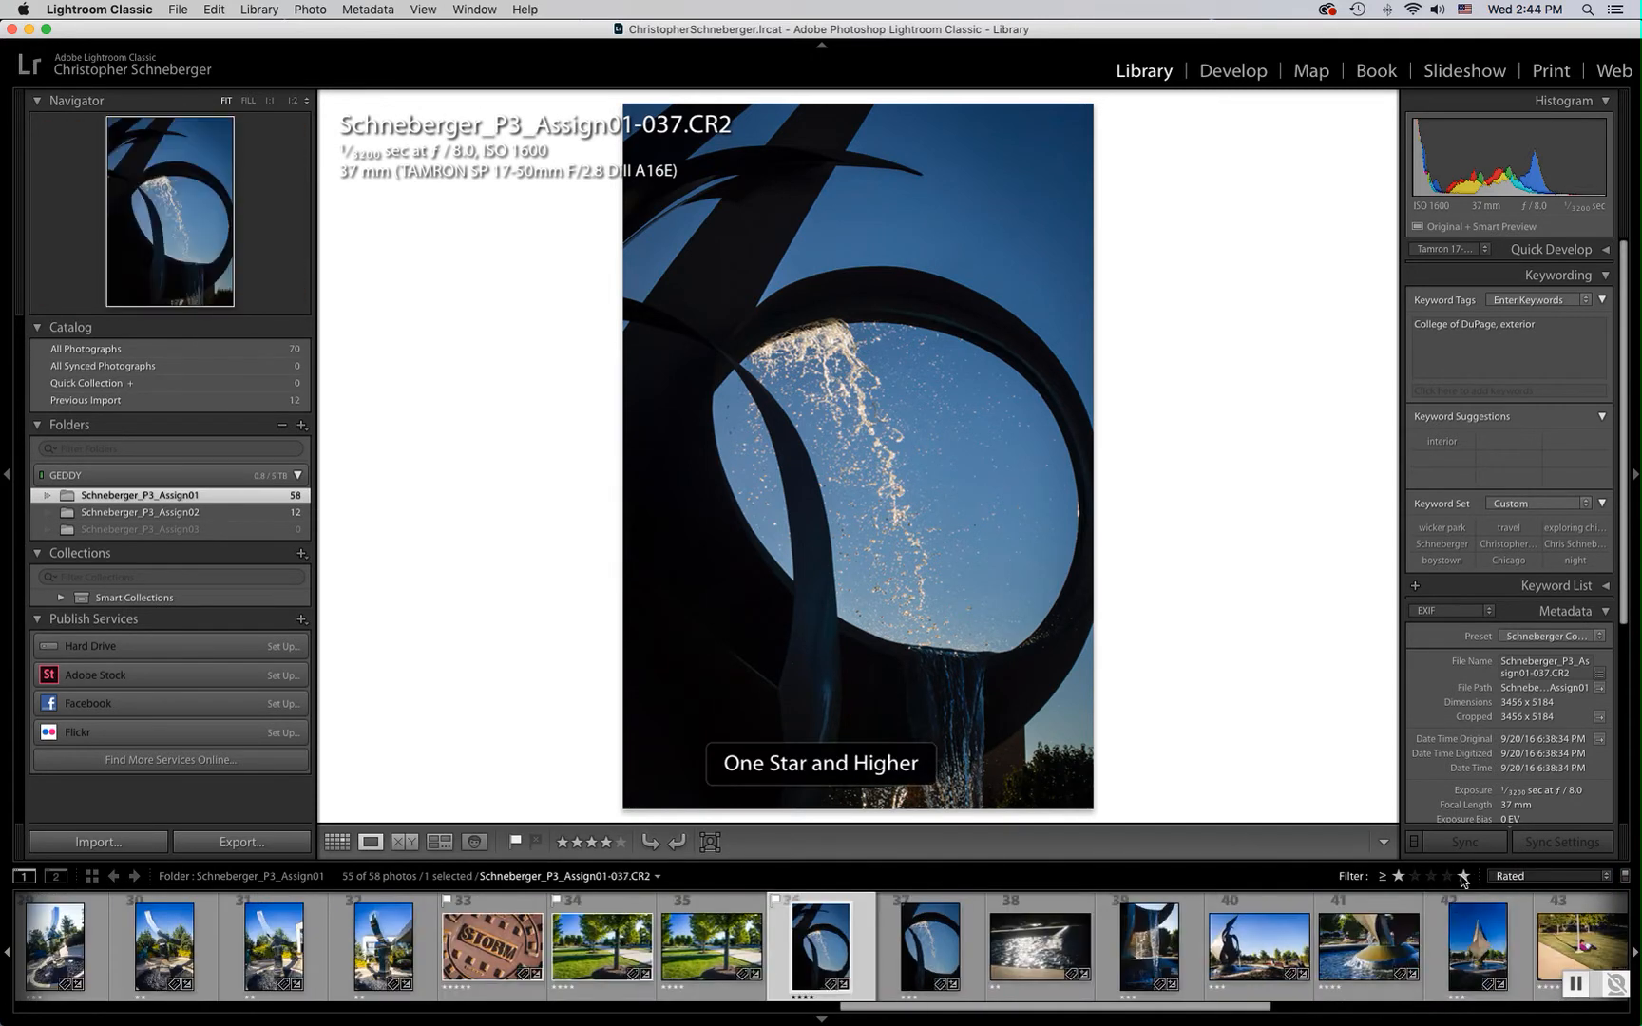
{"action": "left_click", "coordinate": [1540, 878]}
{"action": "left_click", "coordinate": [1525, 846]}
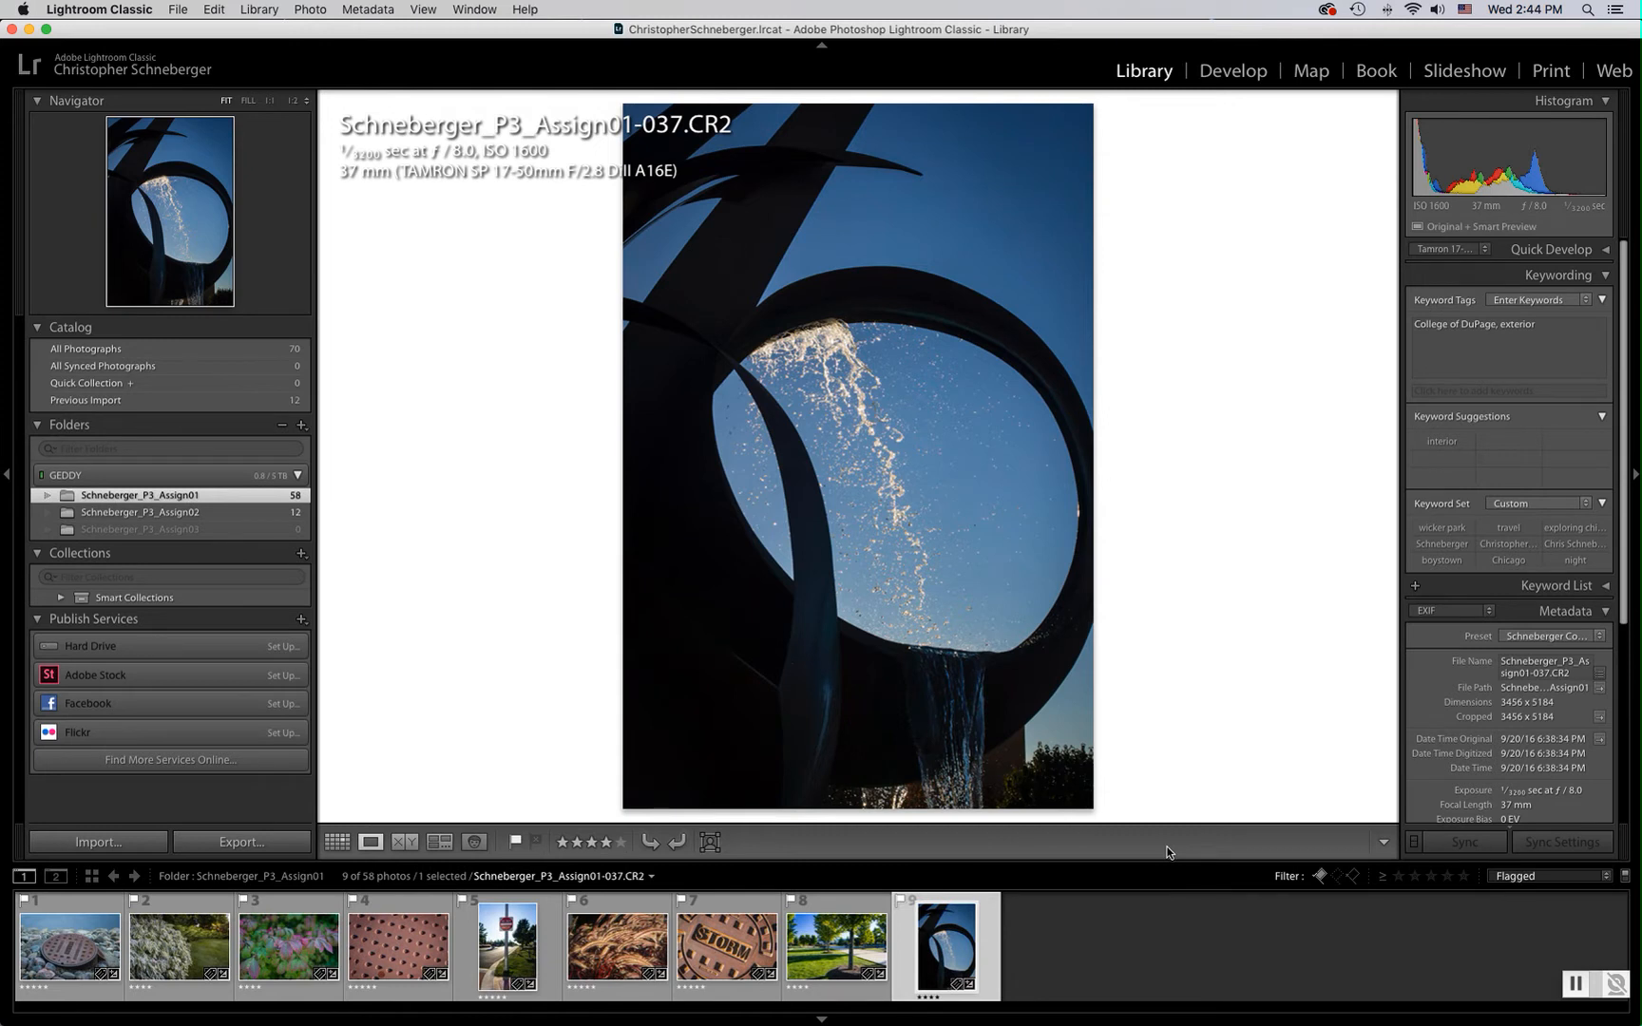
Return the rating filter to four stars and higher and flag the brick paving photo 056 as a pick
{"action": "left_click", "coordinate": [1520, 876]}
{"action": "left_click", "coordinate": [1519, 859]}
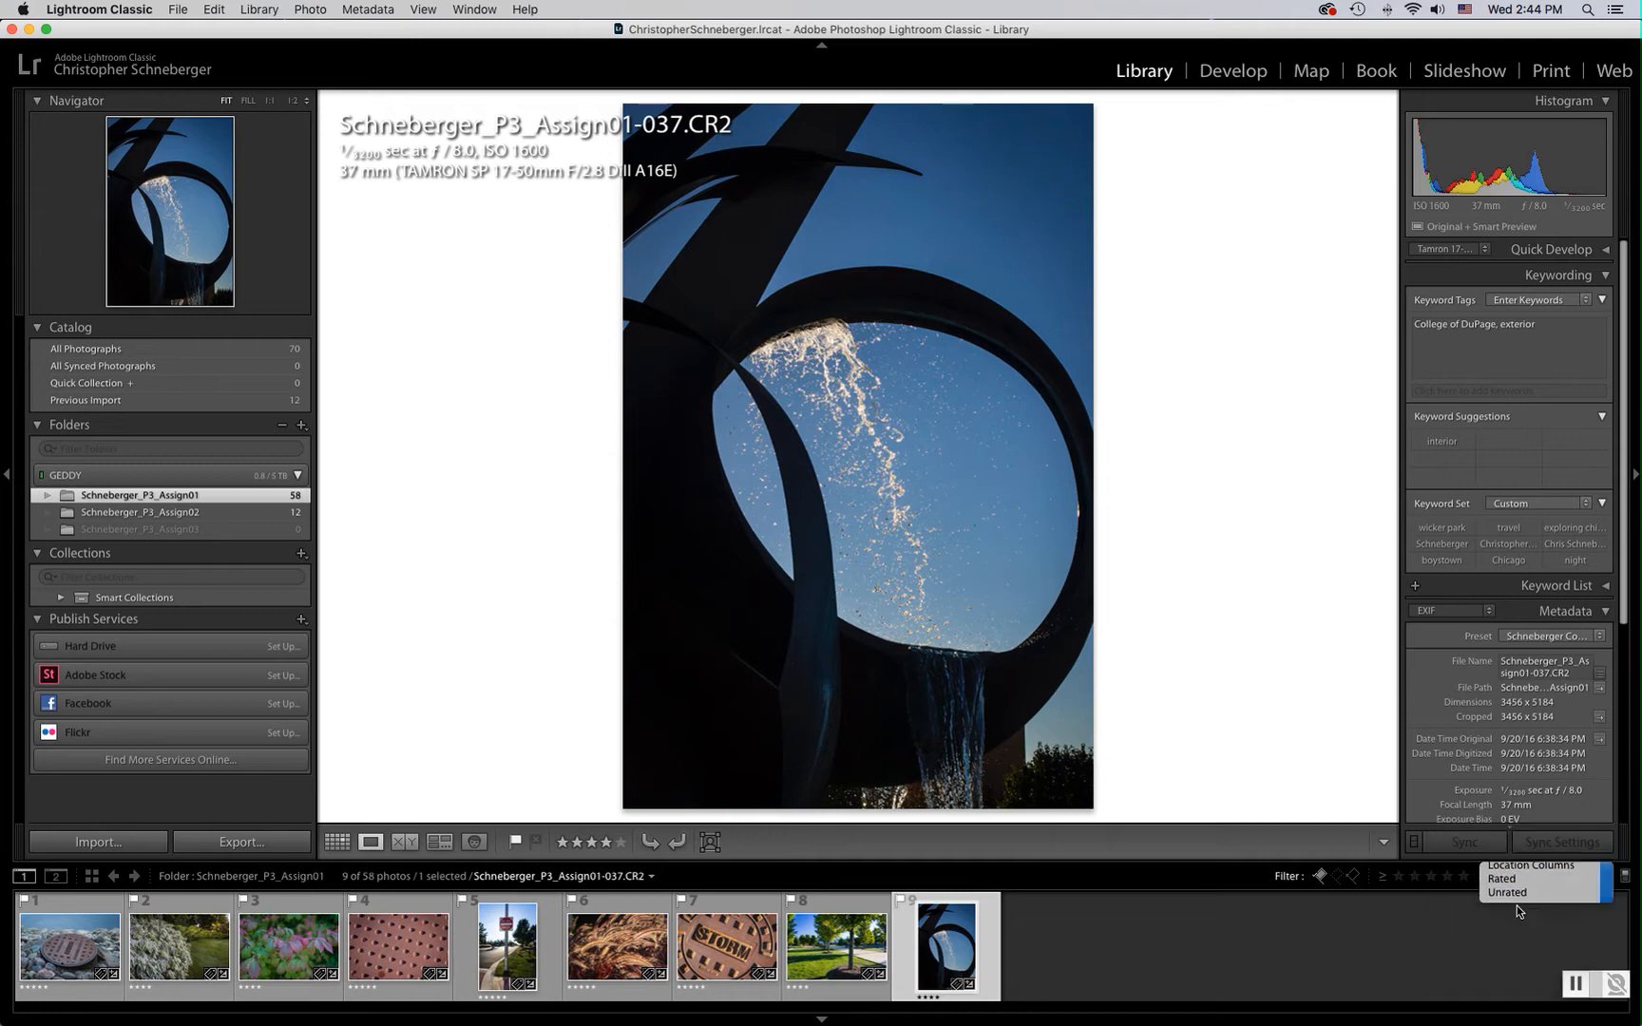
{"action": "left_click", "coordinate": [1398, 876]}
{"action": "left_click", "coordinate": [1447, 876]}
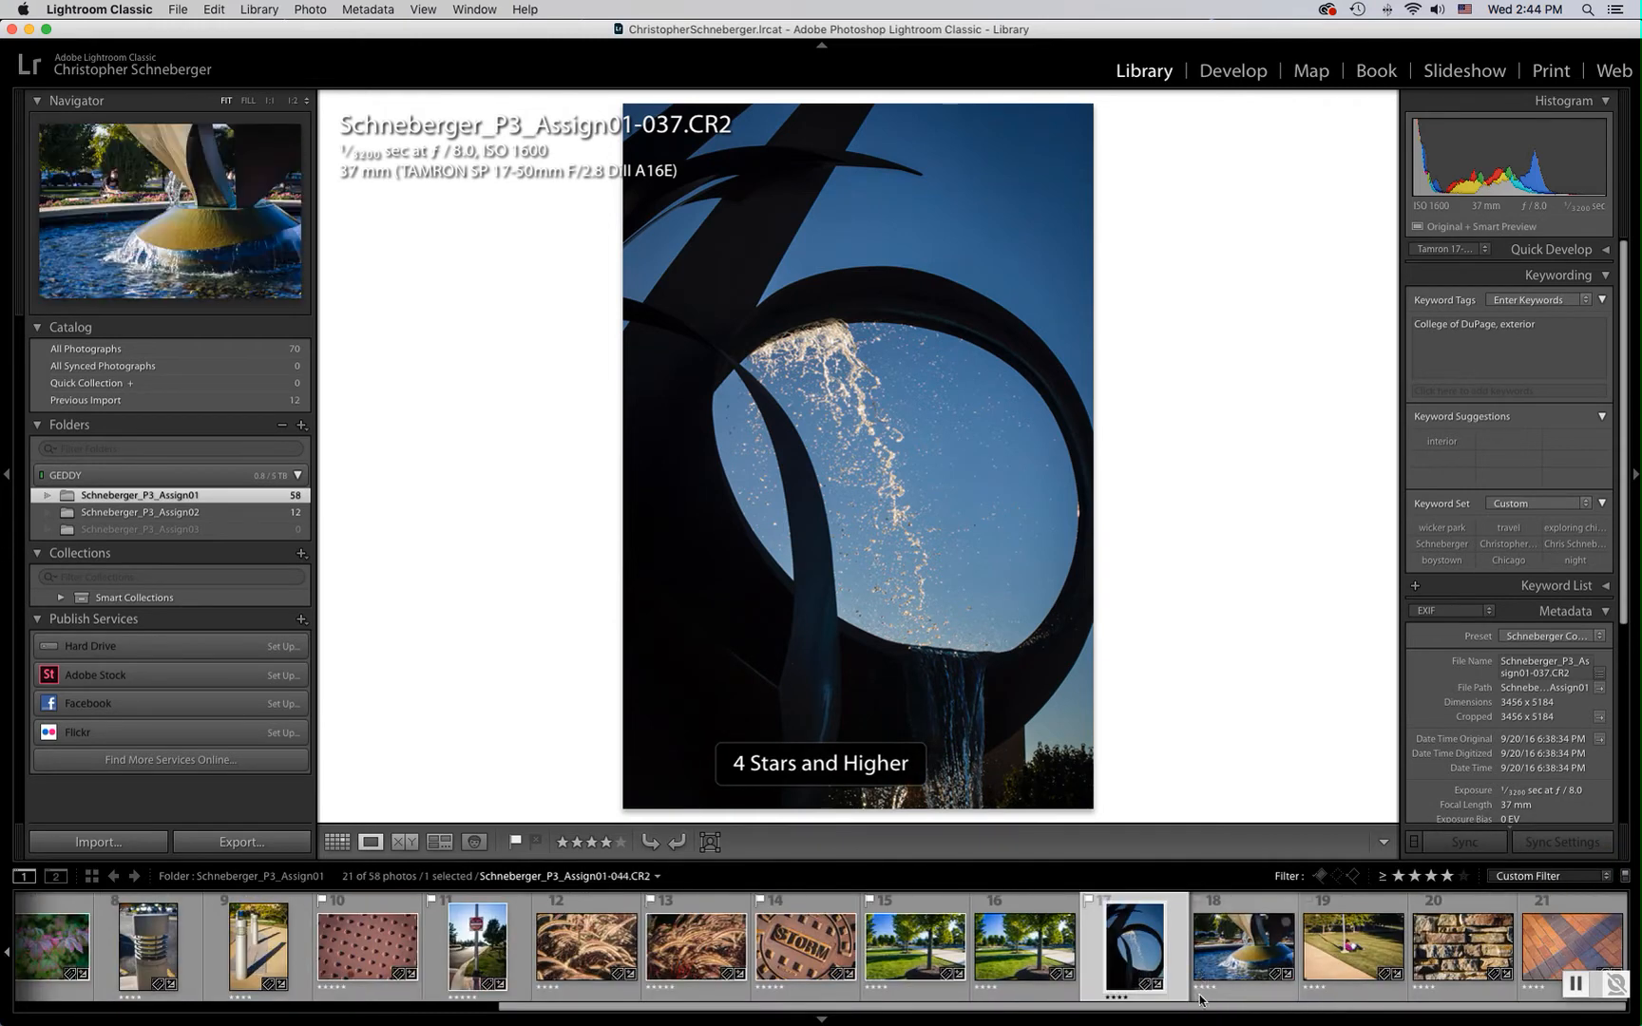
{"action": "left_click", "coordinate": [1533, 949]}
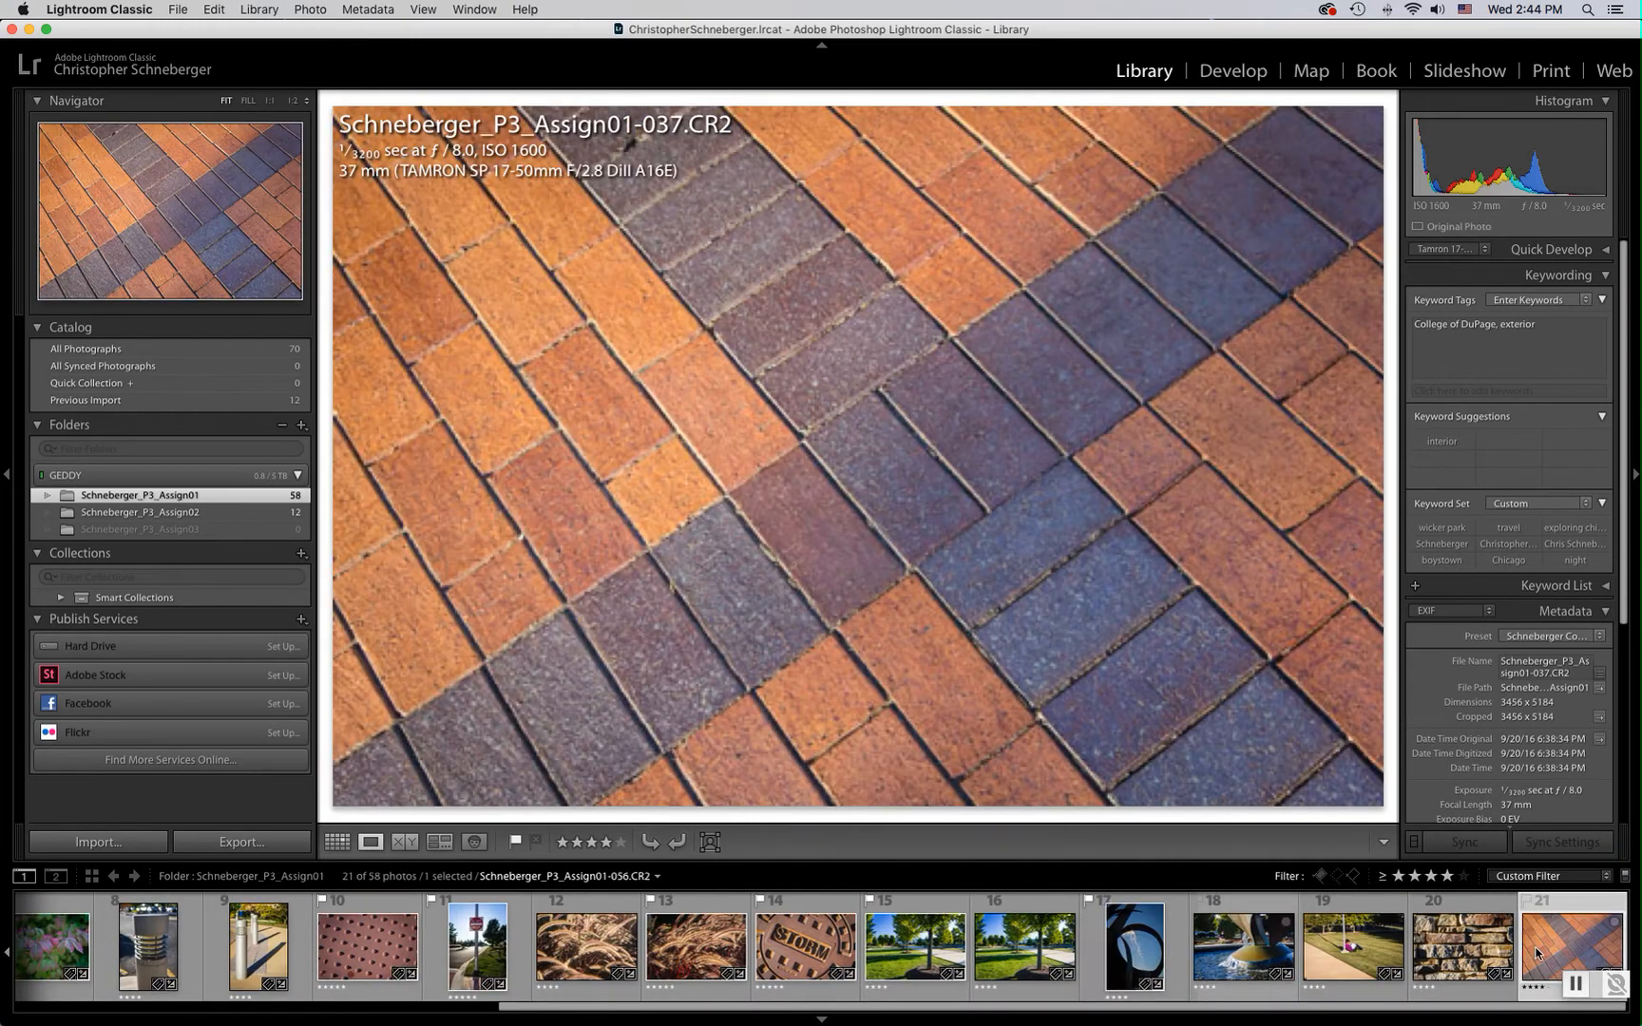
{"action": "key", "text": "p"}
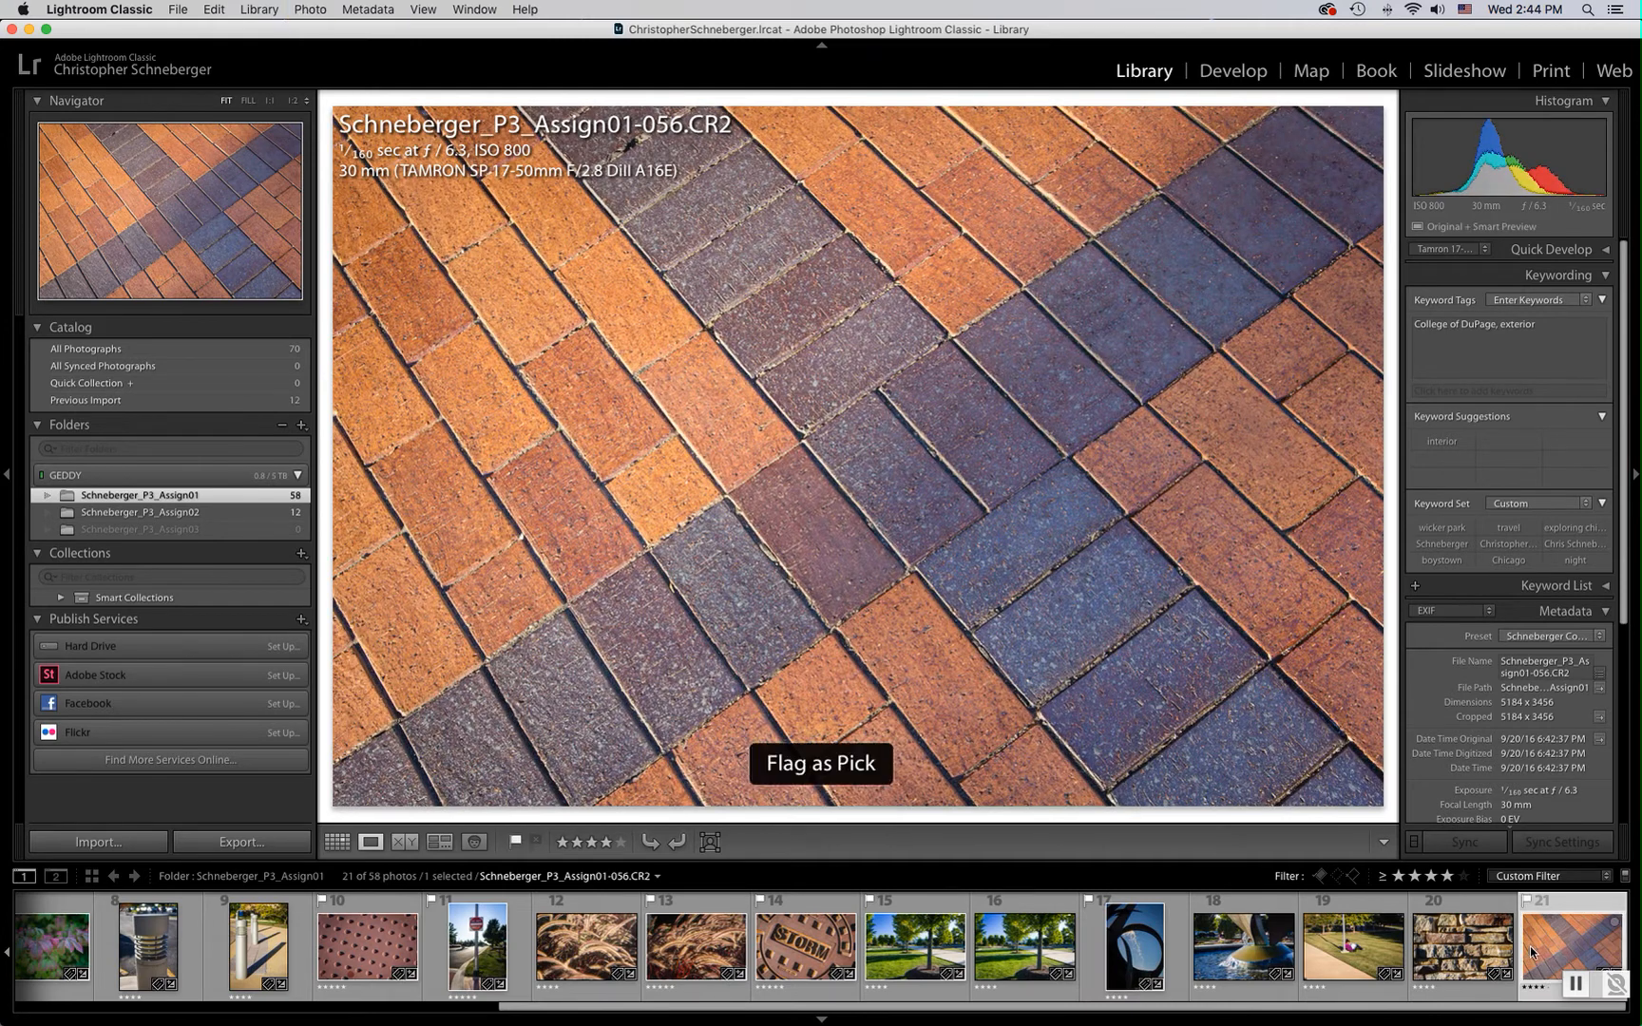
Switch the filter preset to Flagged to review the picks
{"action": "left_click", "coordinate": [1579, 879]}
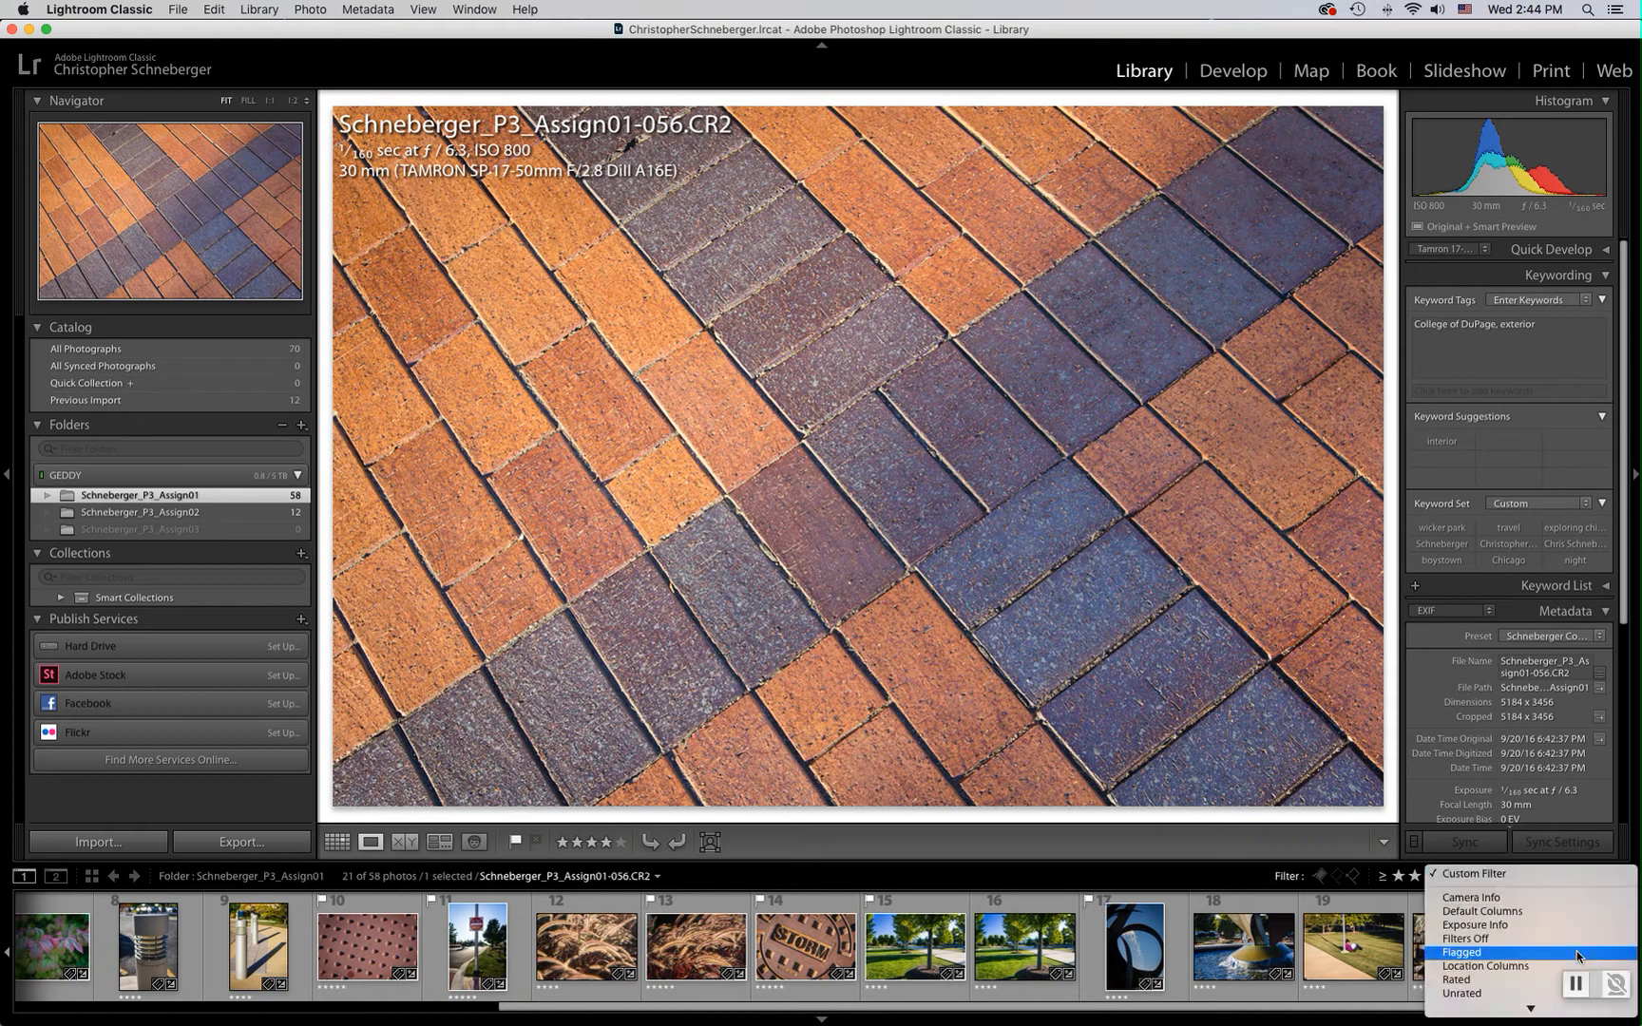
{"action": "left_click", "coordinate": [1524, 943]}
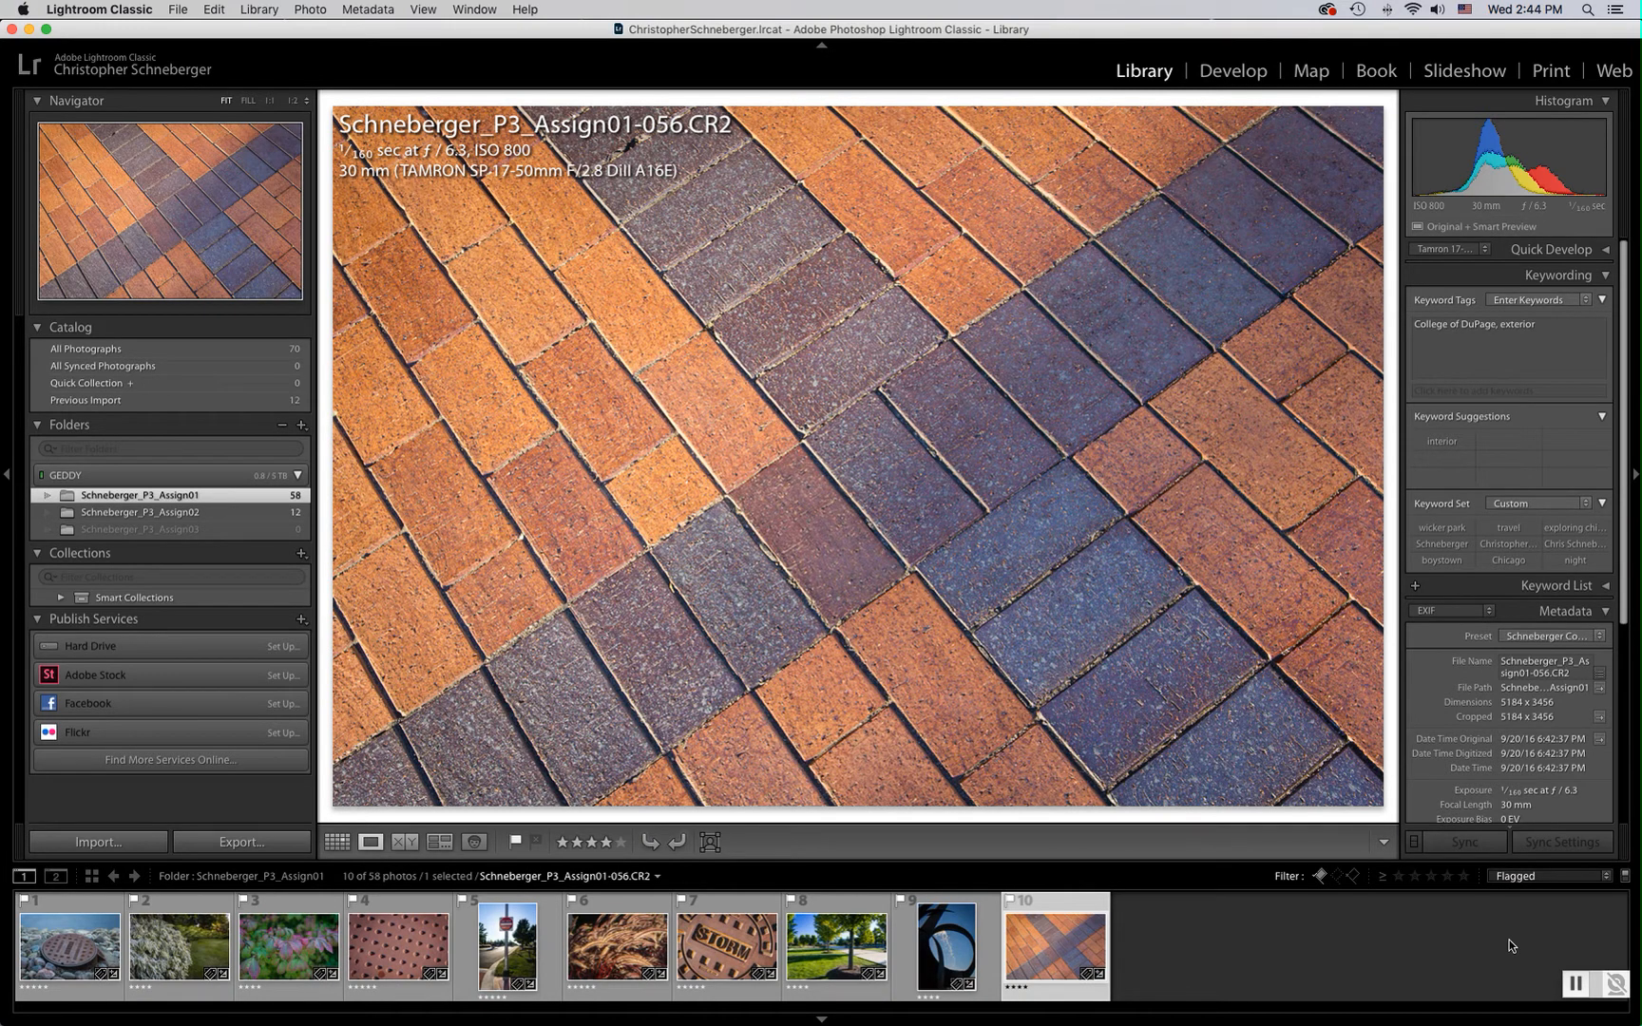
Switch the filter preset to Rated and set the rating filter to five stars
{"action": "left_click", "coordinate": [1546, 873]}
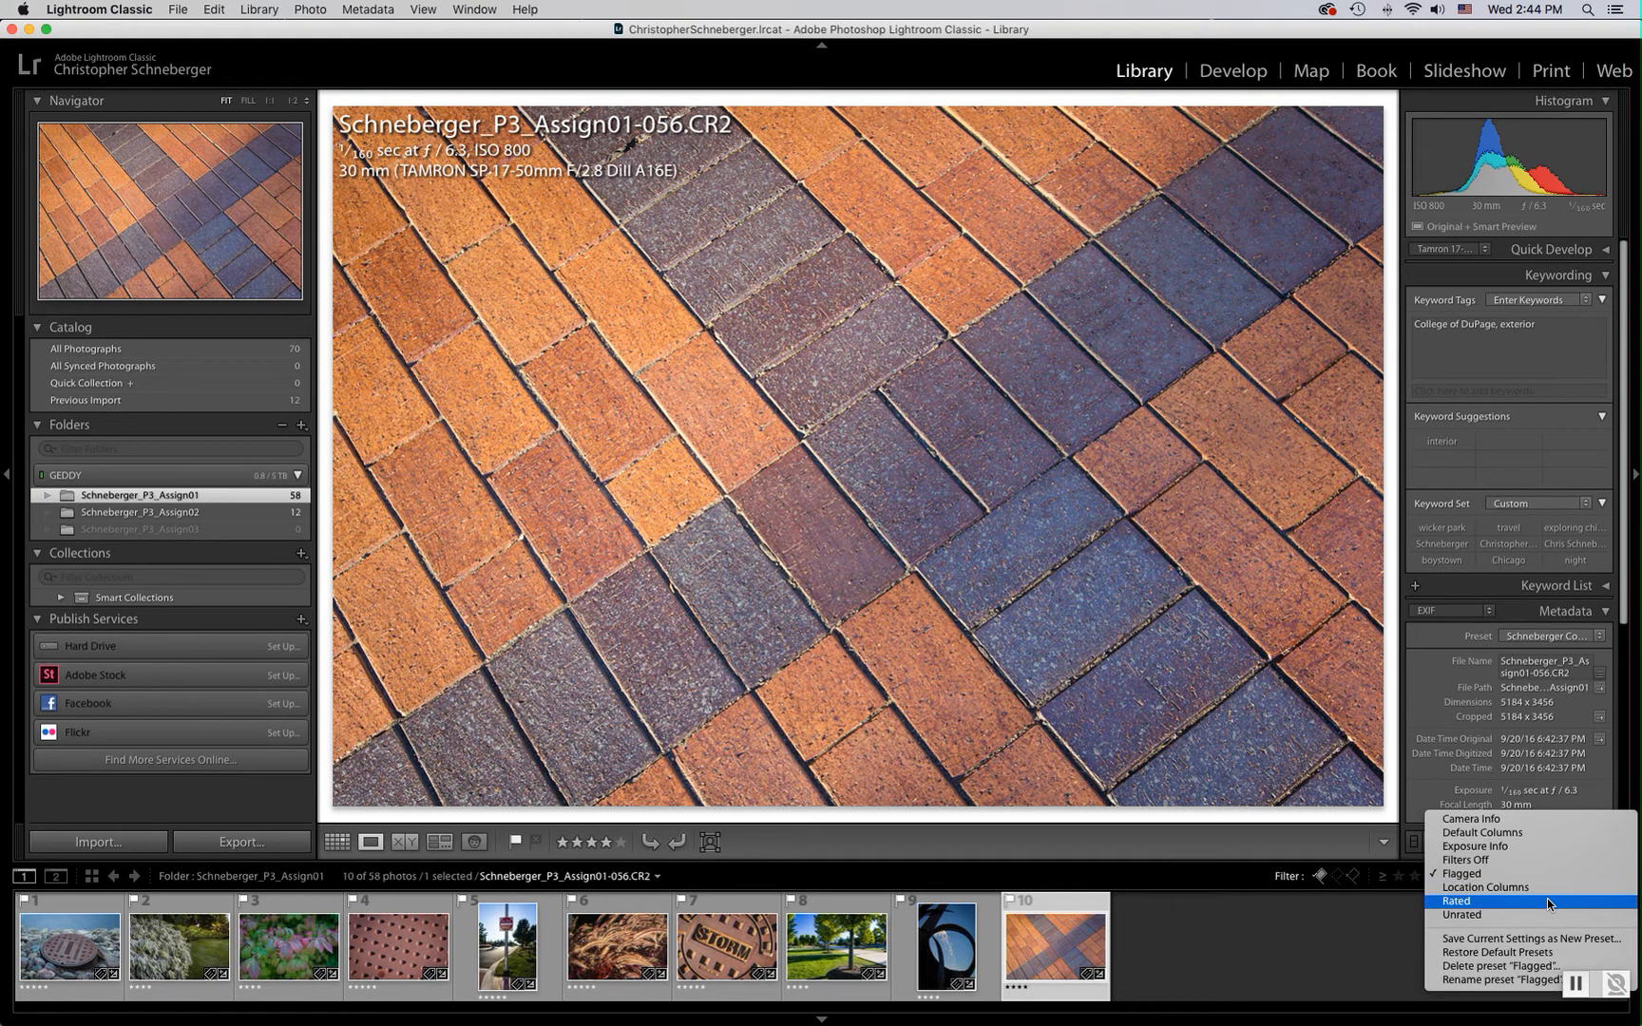
{"action": "left_click", "coordinate": [1547, 901]}
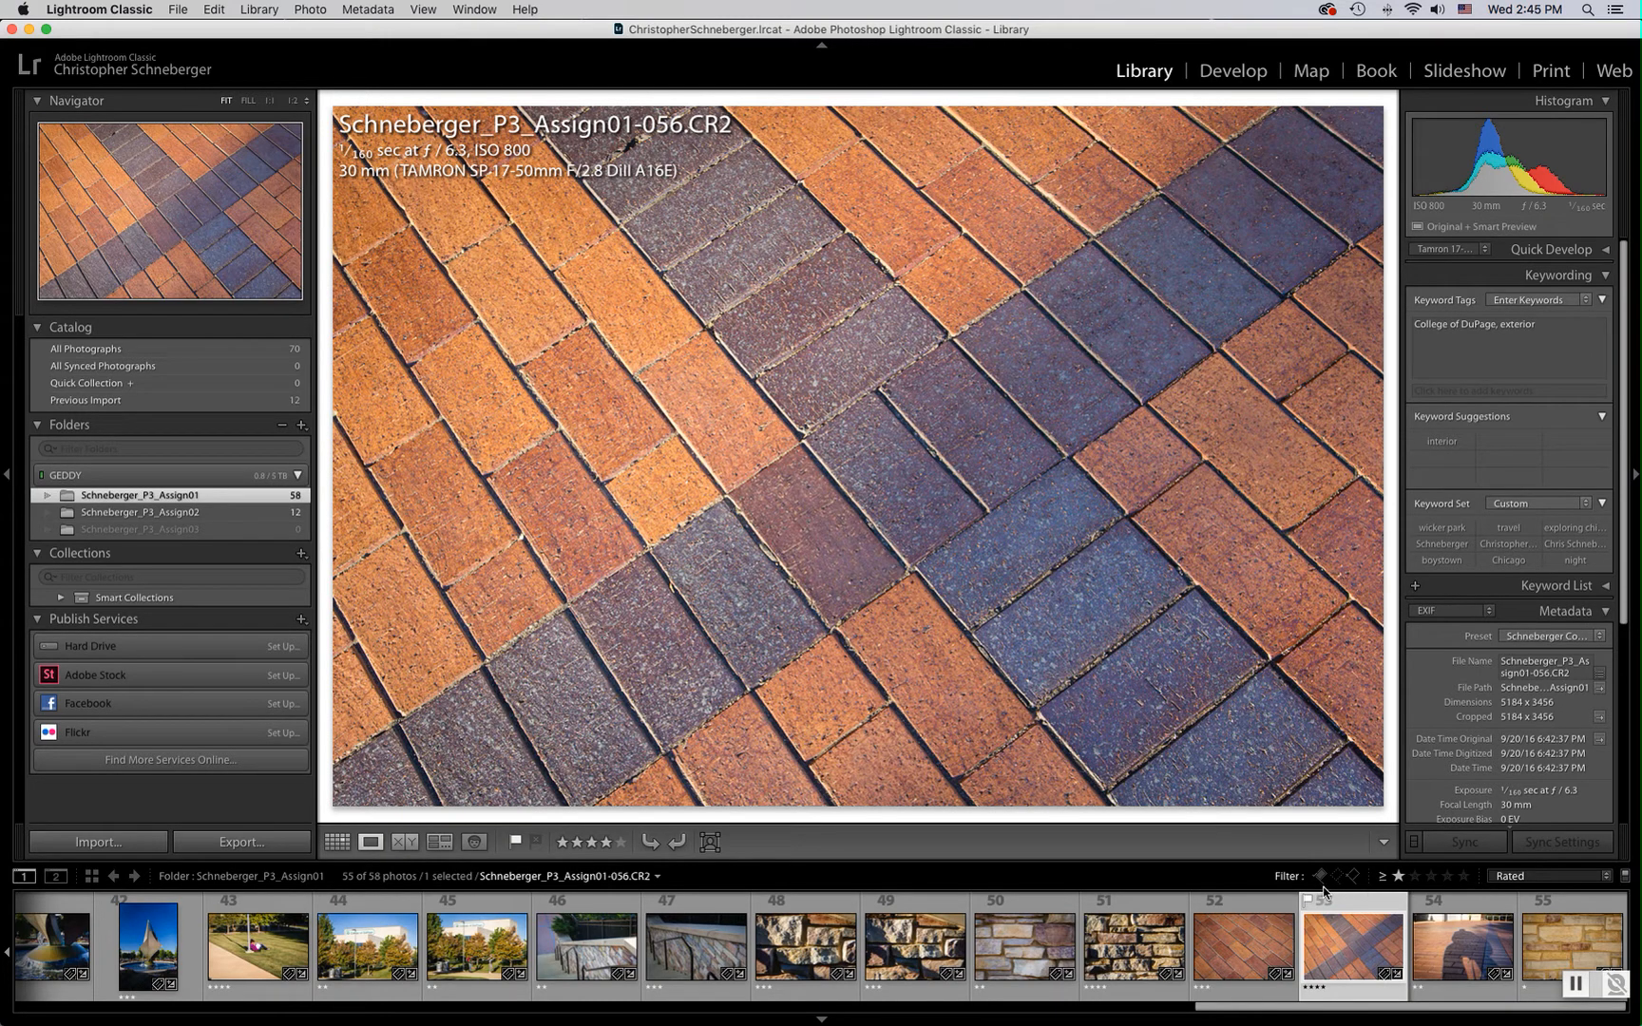
{"action": "left_click", "coordinate": [1448, 876]}
{"action": "left_click", "coordinate": [1465, 877]}
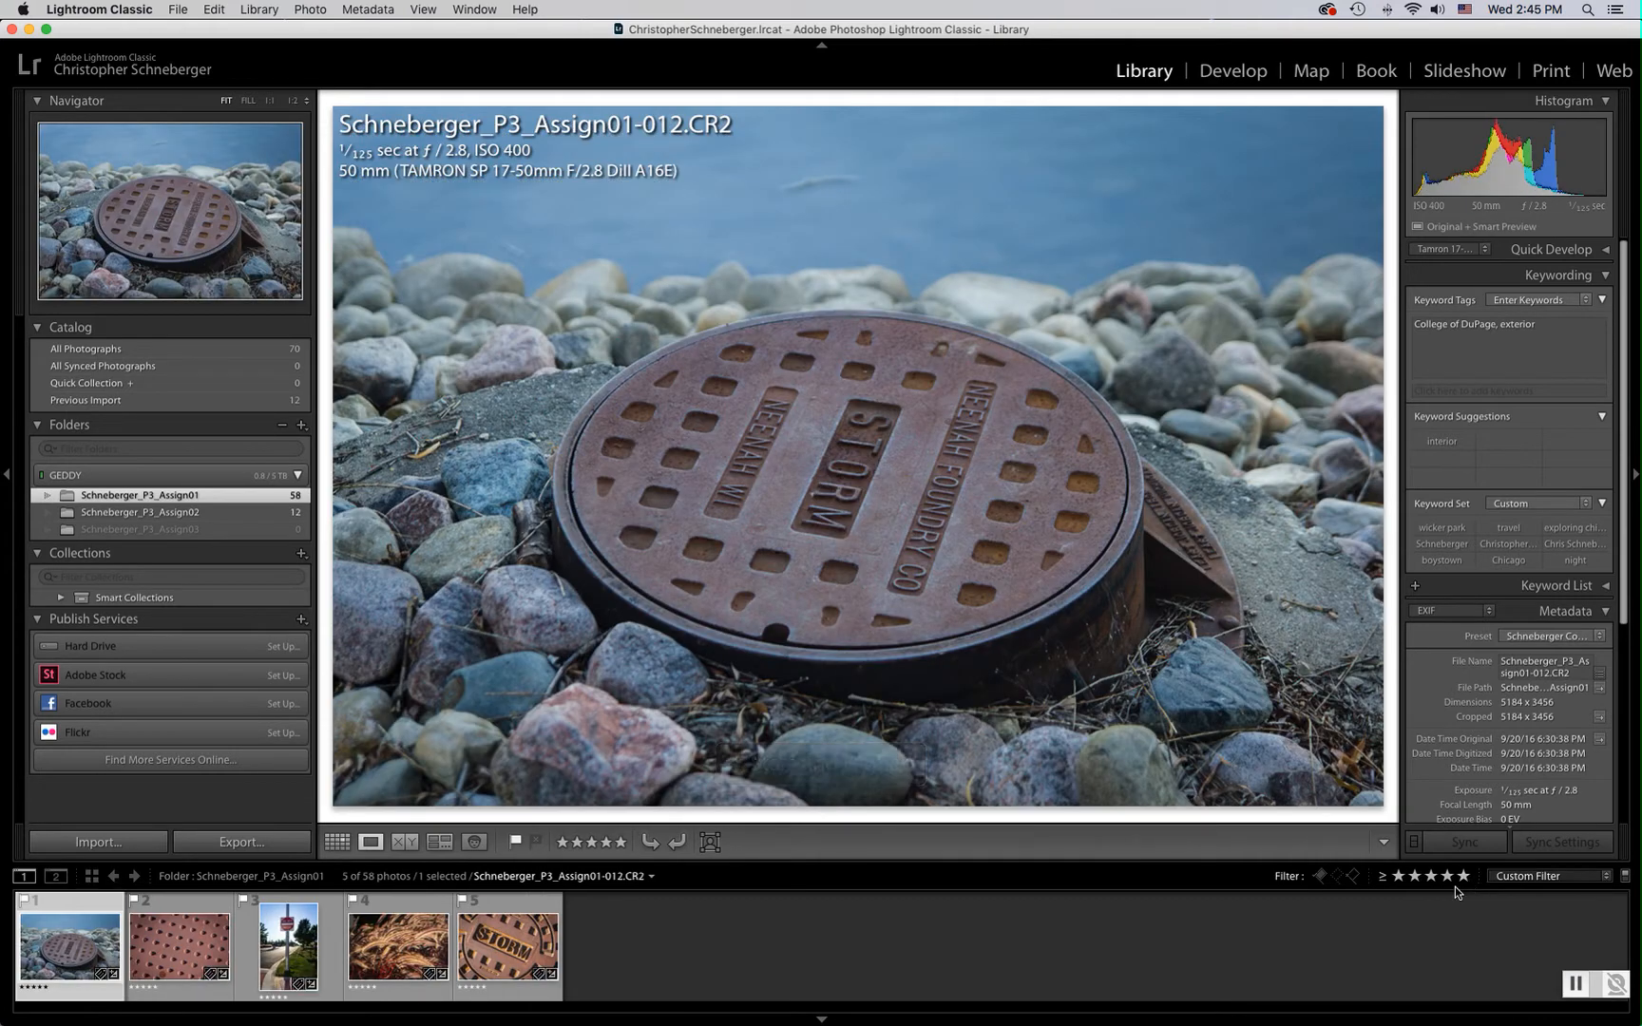
Change the rating filter to show photos rated two stars or lower
{"action": "left_click", "coordinate": [1399, 878]}
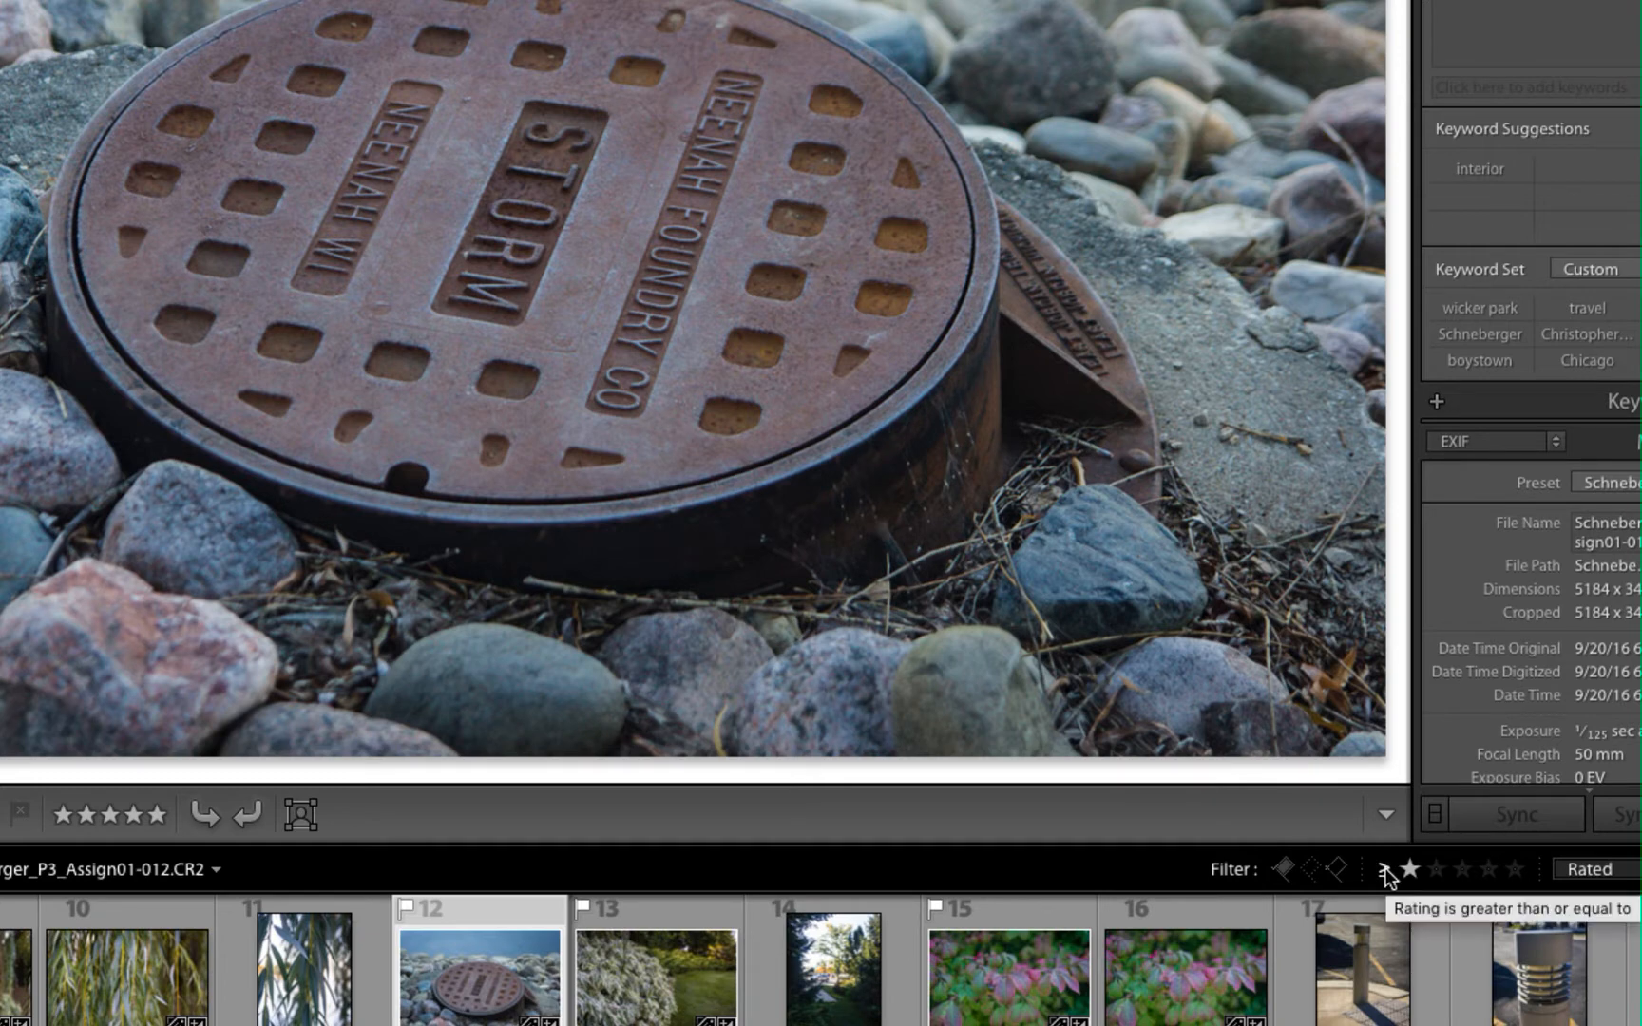
{"action": "left_click", "coordinate": [1435, 870]}
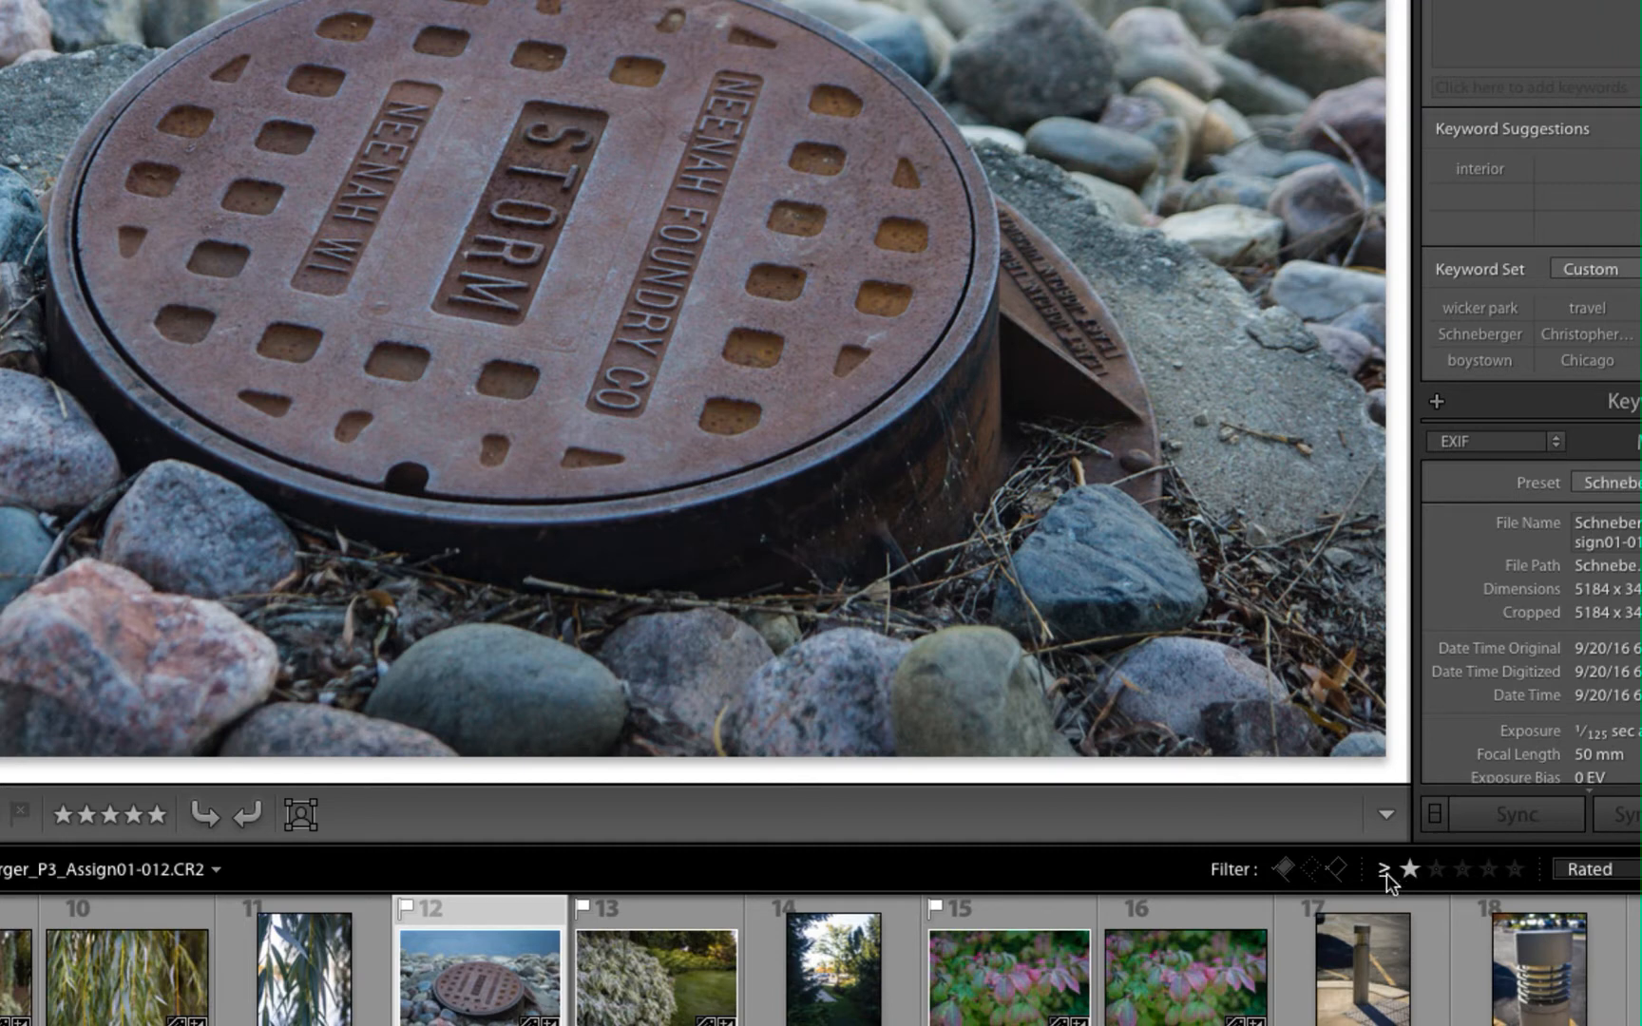
{"action": "left_click", "coordinate": [1386, 873]}
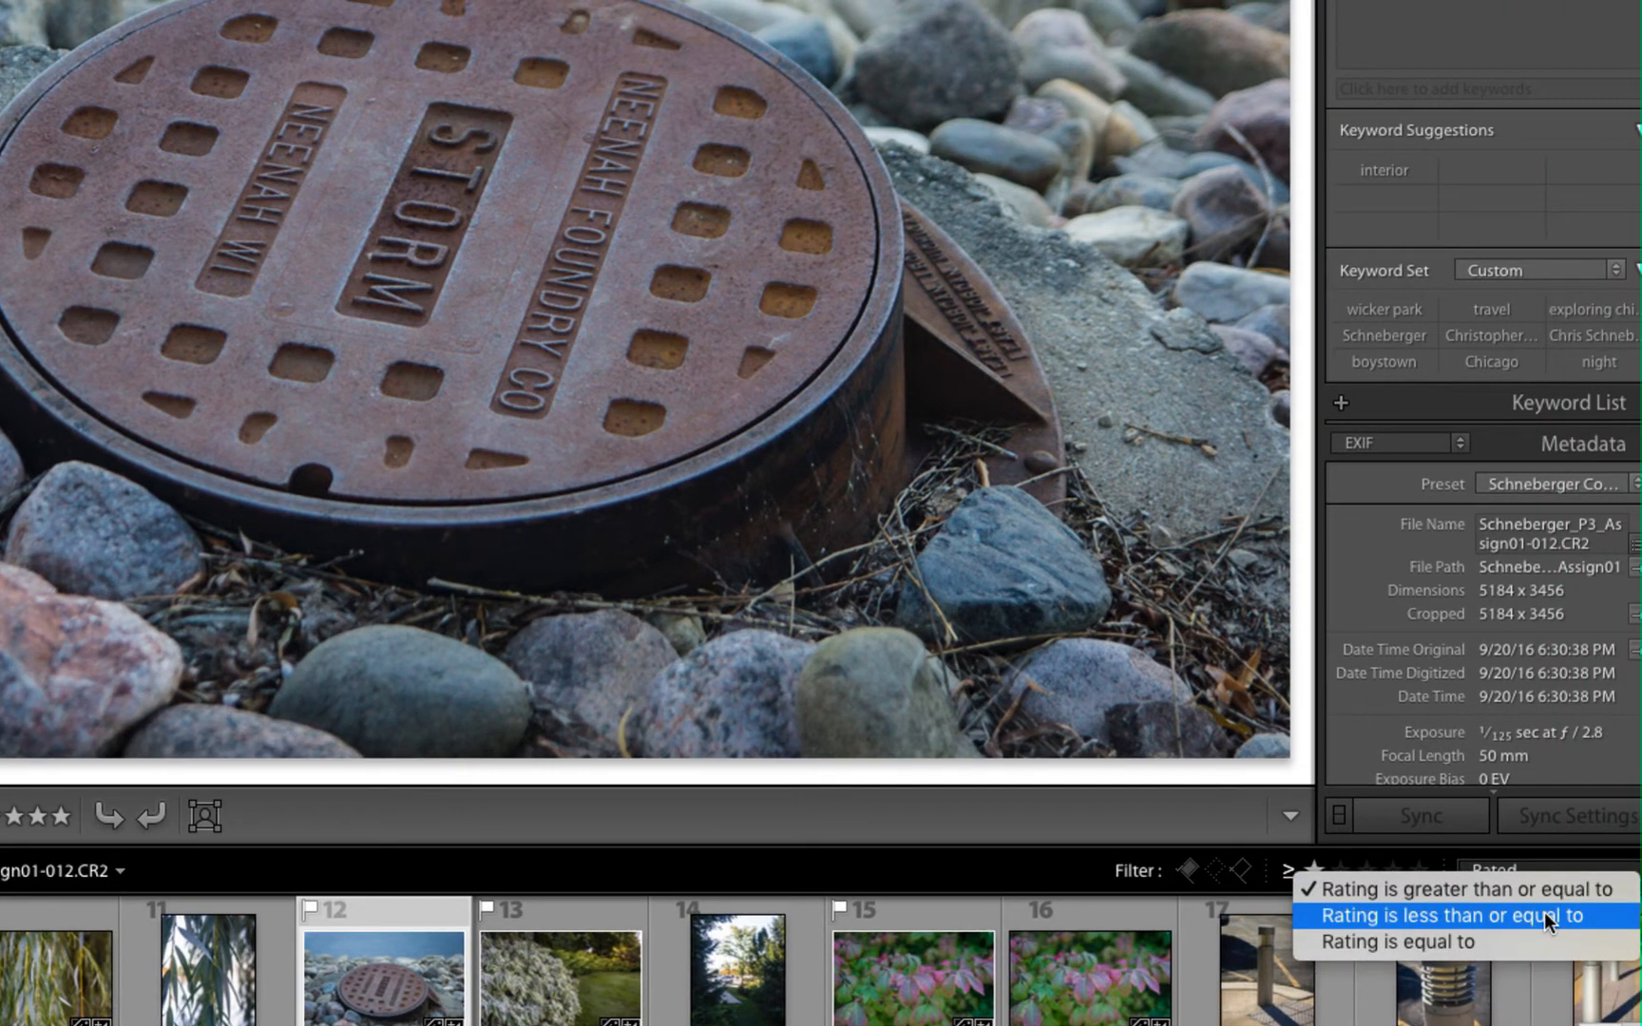
{"action": "left_click", "coordinate": [1544, 915]}
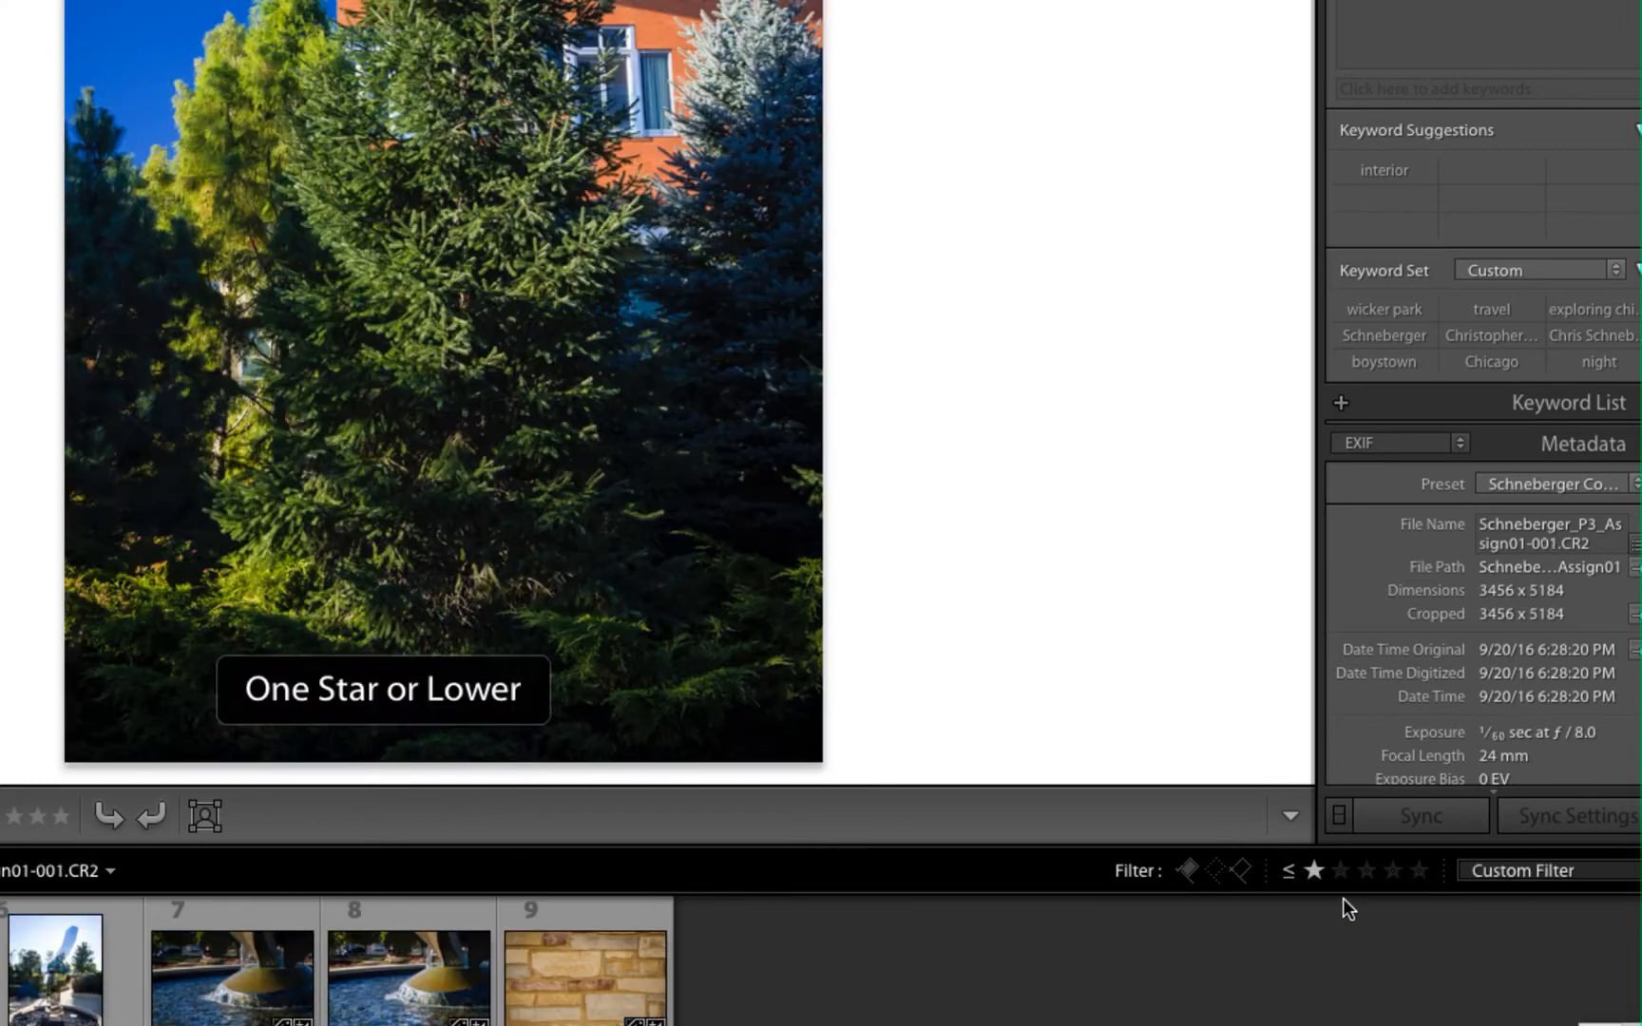
{"action": "left_click", "coordinate": [1340, 871]}
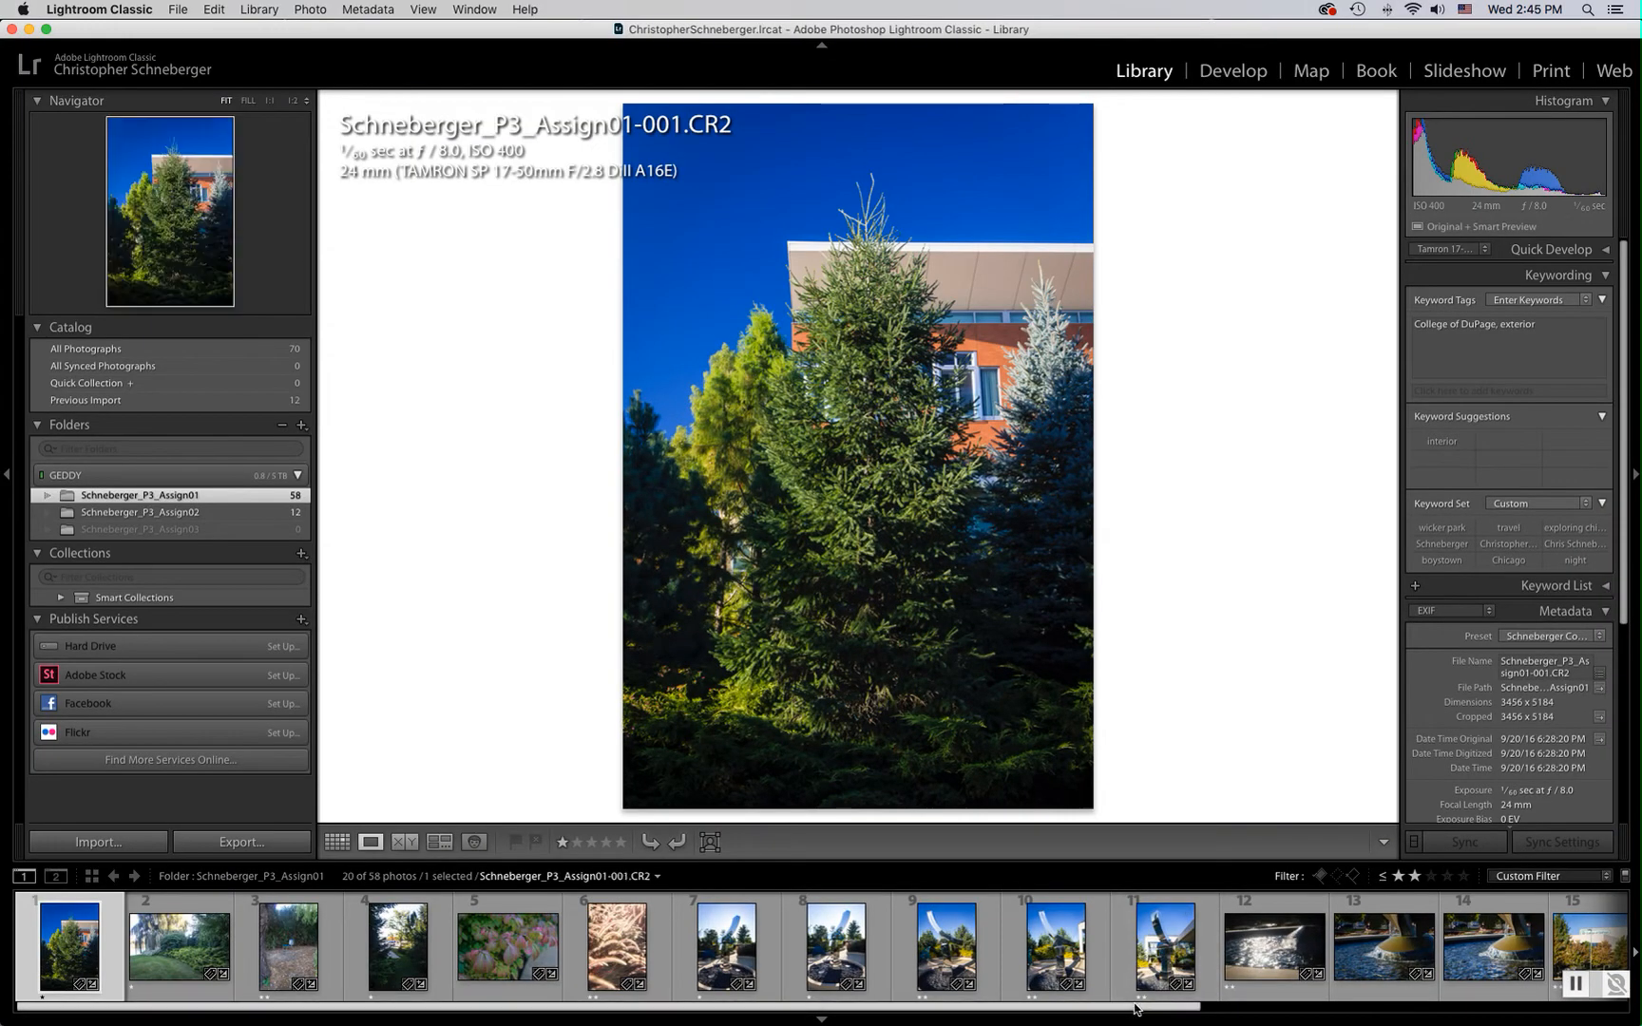
Try to remove all the low-rated photos from the catalog in grid view
{"action": "key", "text": "g"}
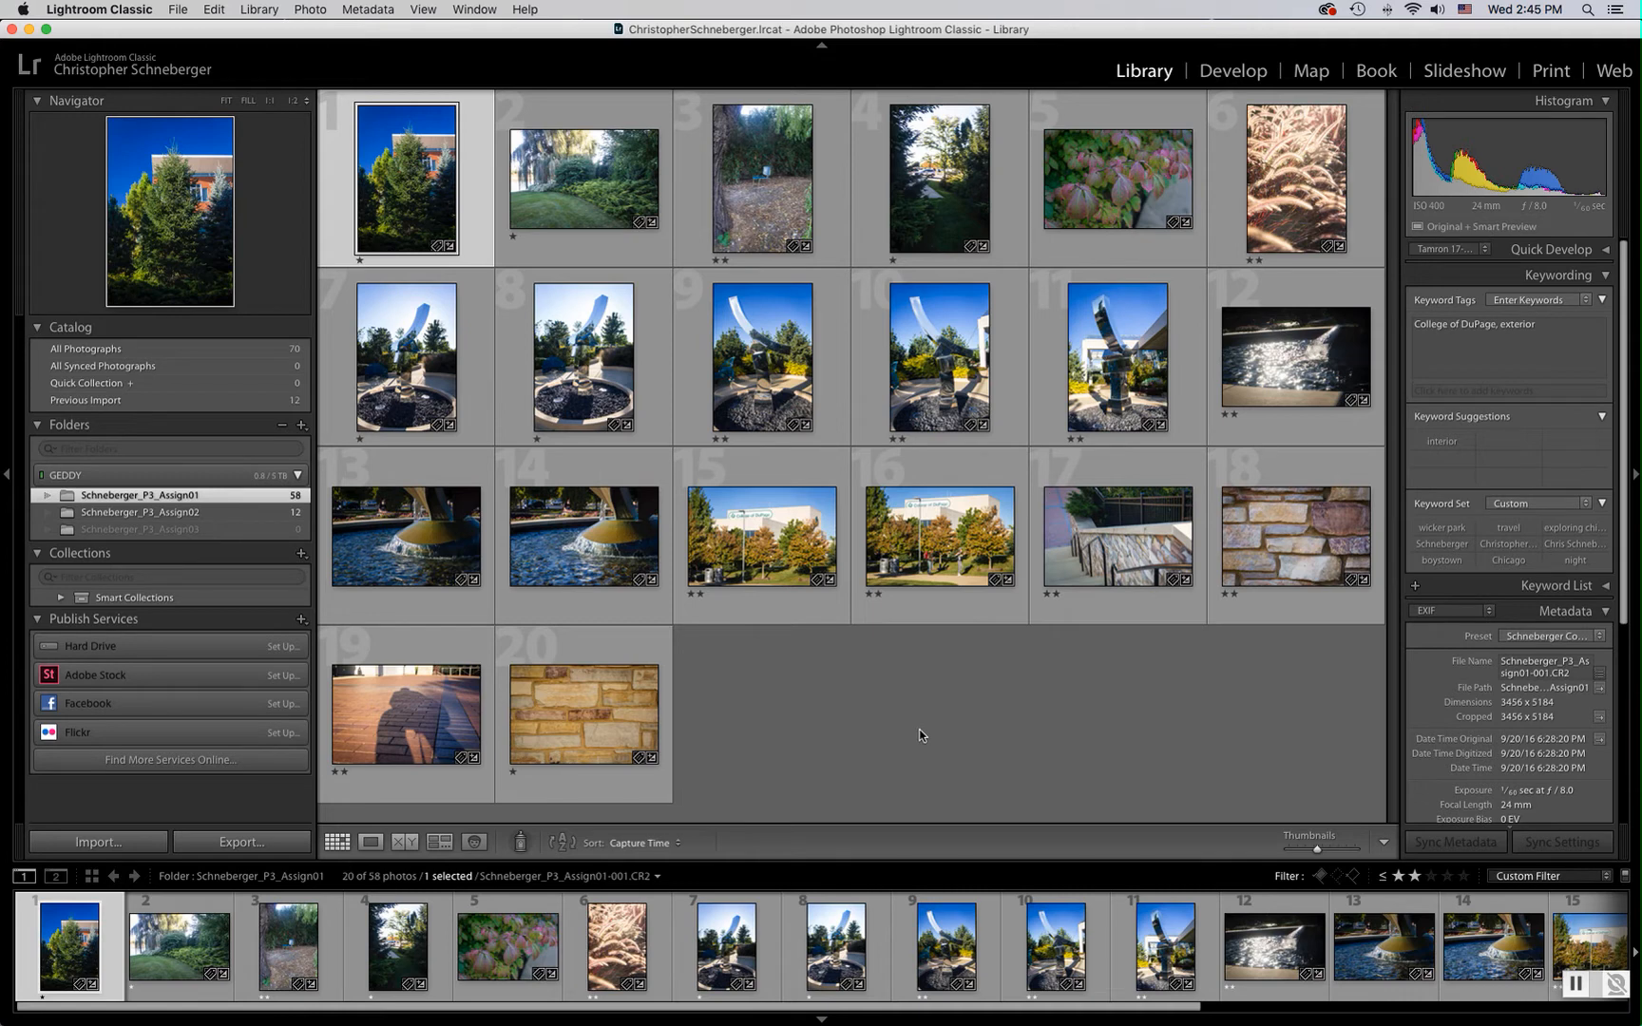
{"action": "key", "text": "super+a"}
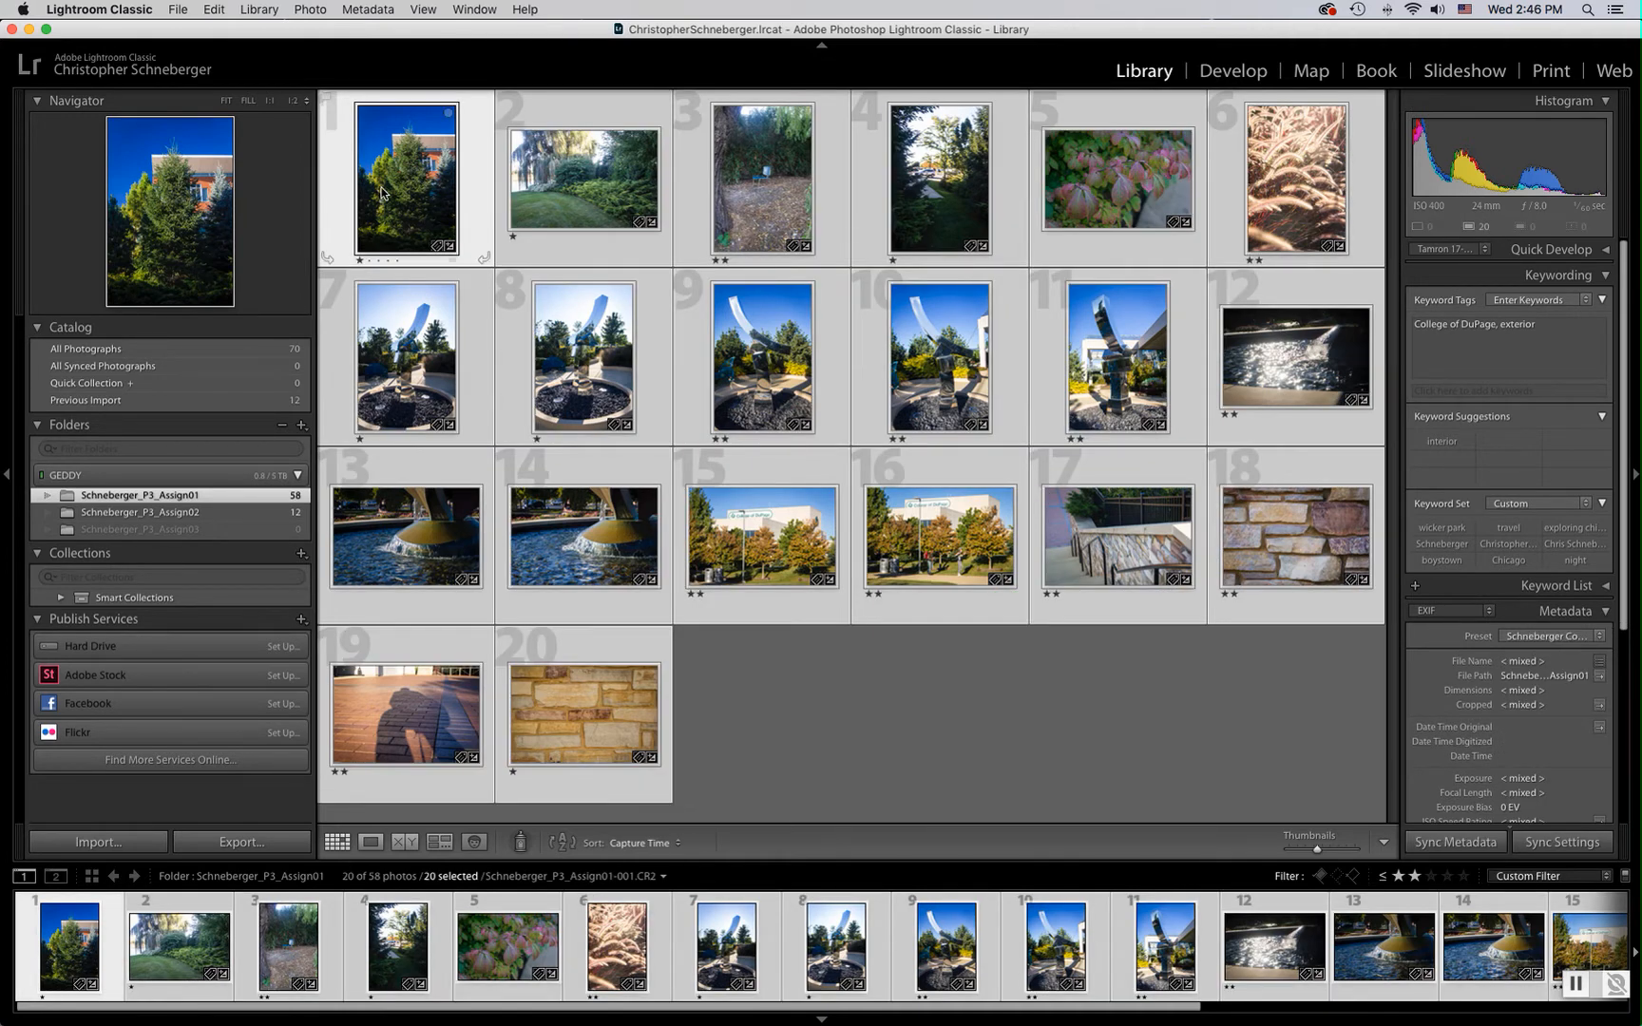
{"action": "key", "text": "Delete"}
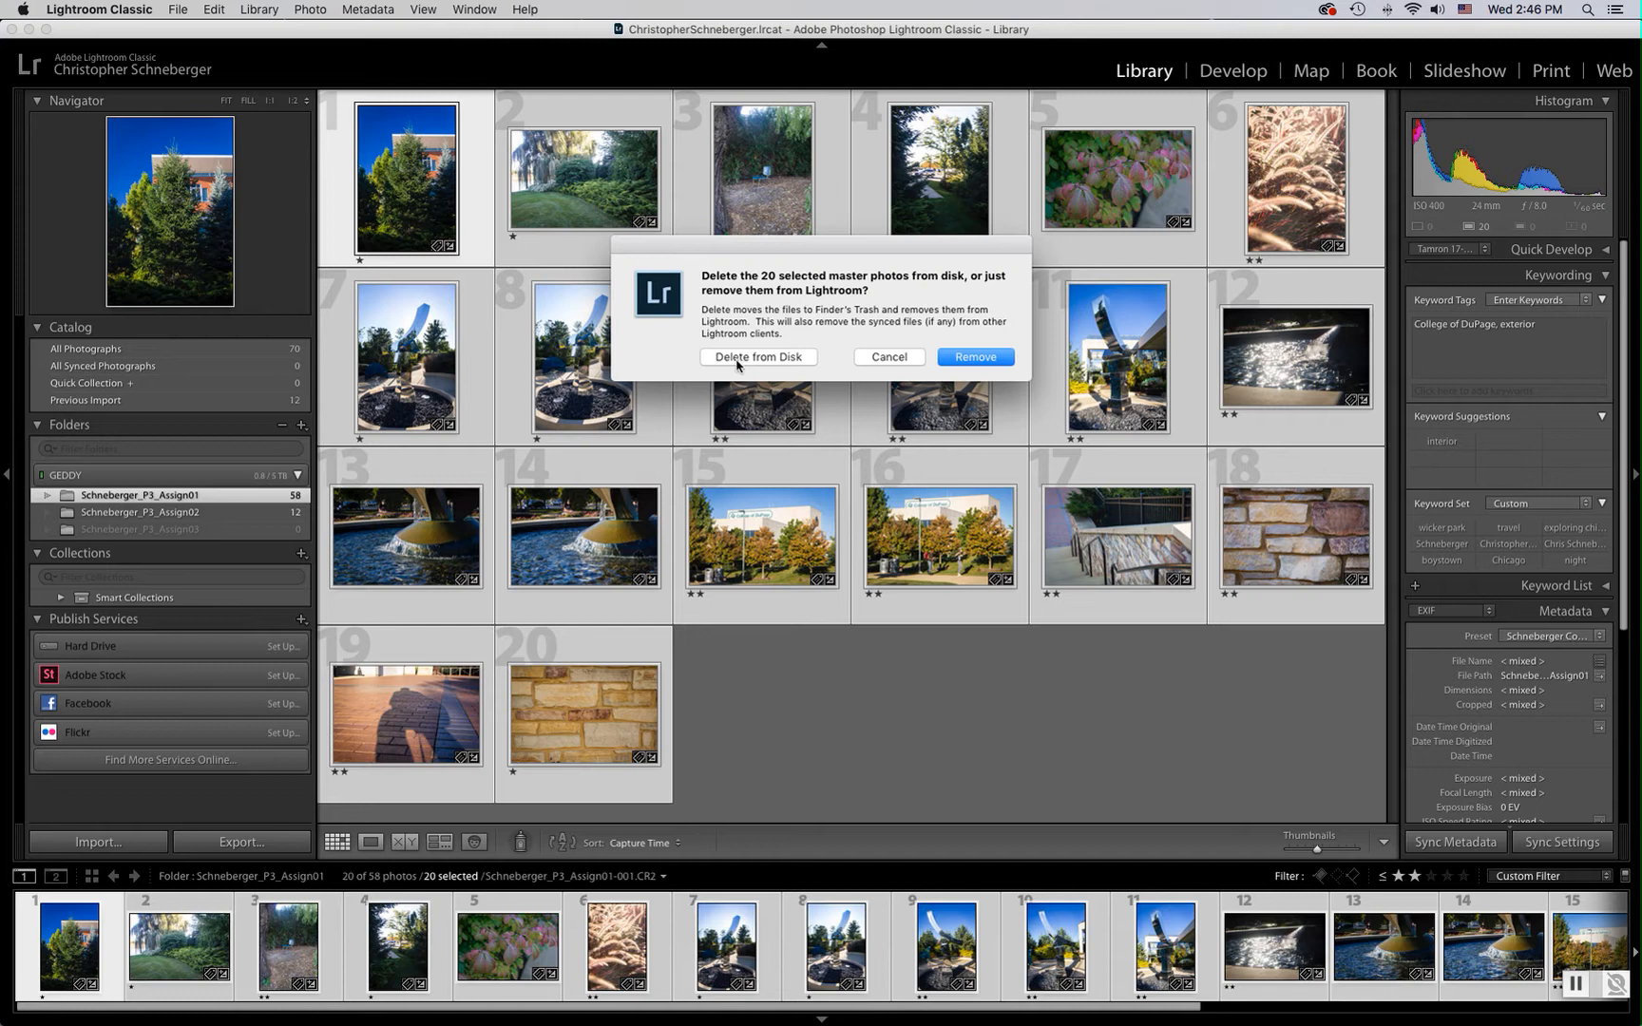
{"action": "left_click", "coordinate": [889, 357]}
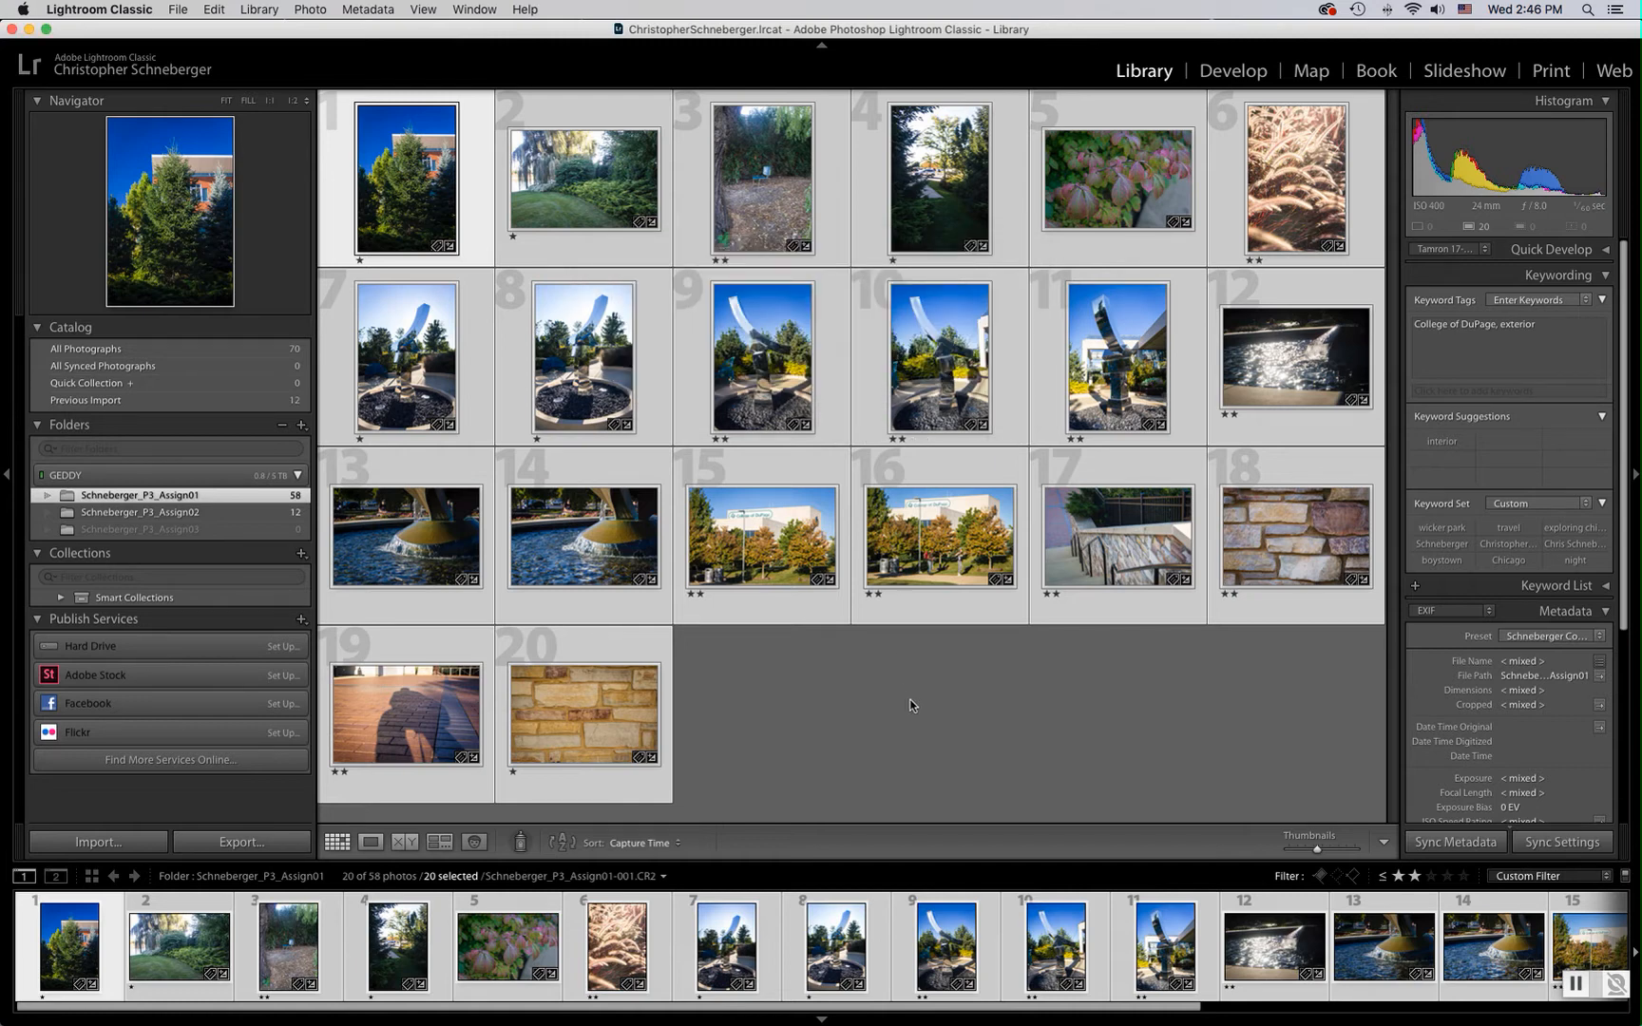
Set the rating filter back to four stars and higher
{"action": "left_click", "coordinate": [1383, 878]}
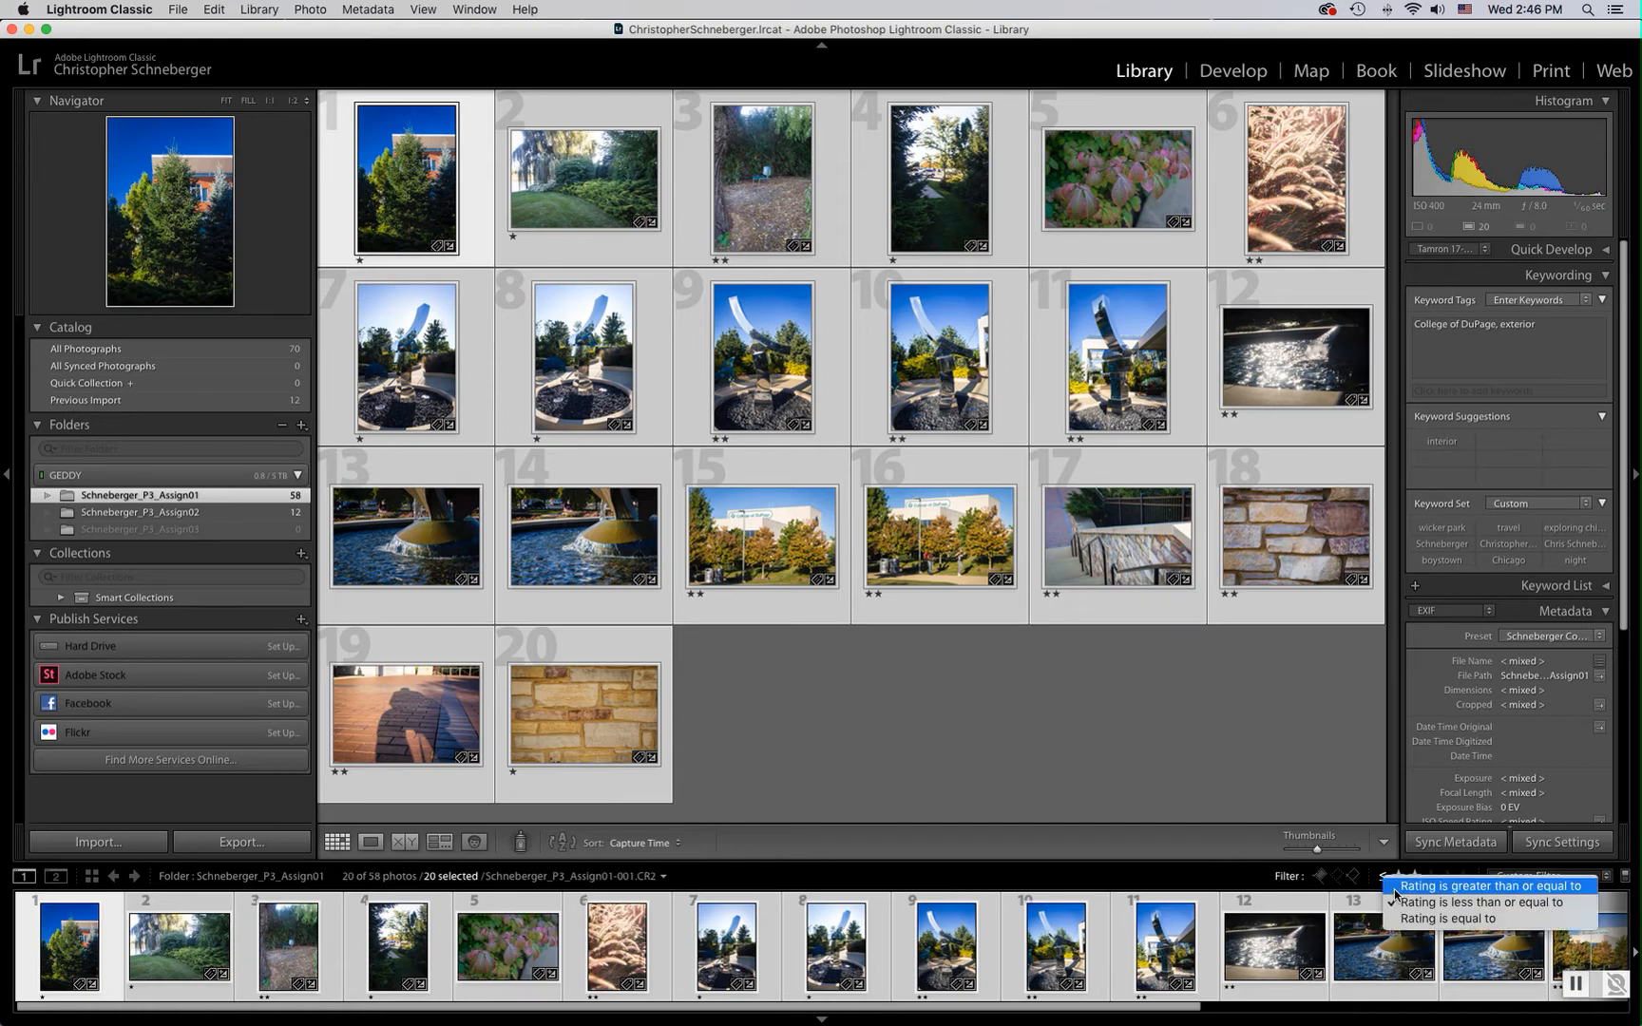
{"action": "left_click", "coordinate": [1442, 886]}
{"action": "left_click", "coordinate": [1446, 876]}
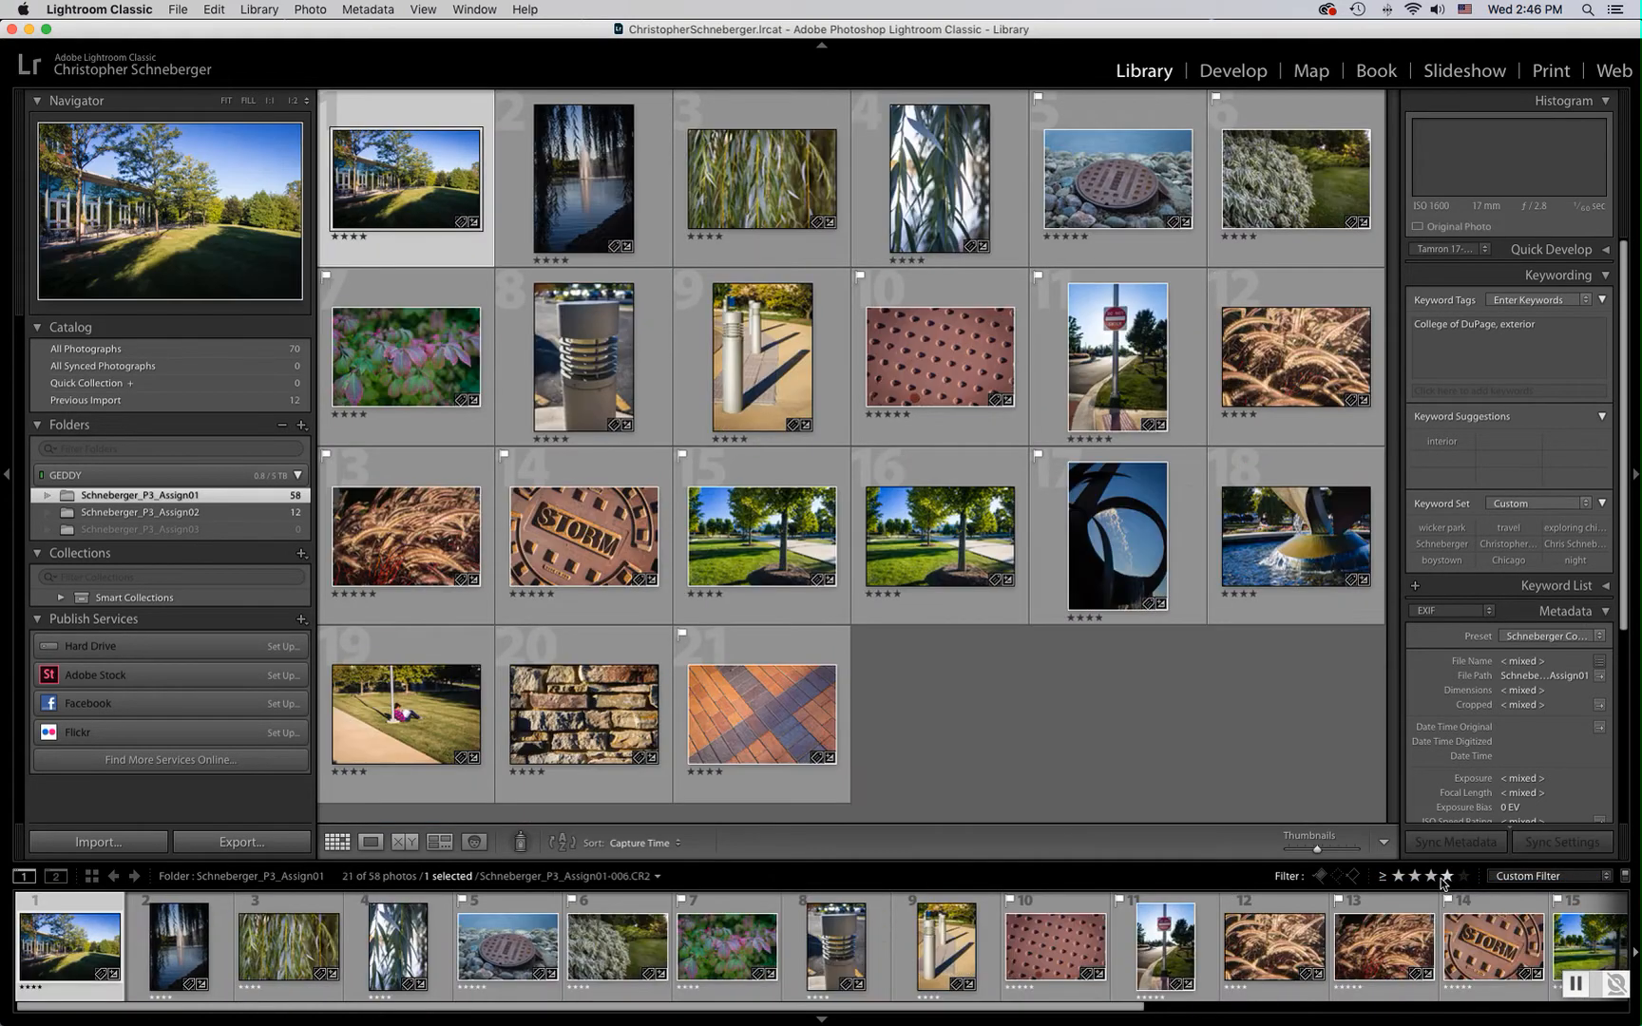
Filter to flagged photos and open the storm drain photo 012 in loupe view
{"action": "left_click", "coordinate": [1516, 876]}
{"action": "left_click", "coordinate": [1517, 953]}
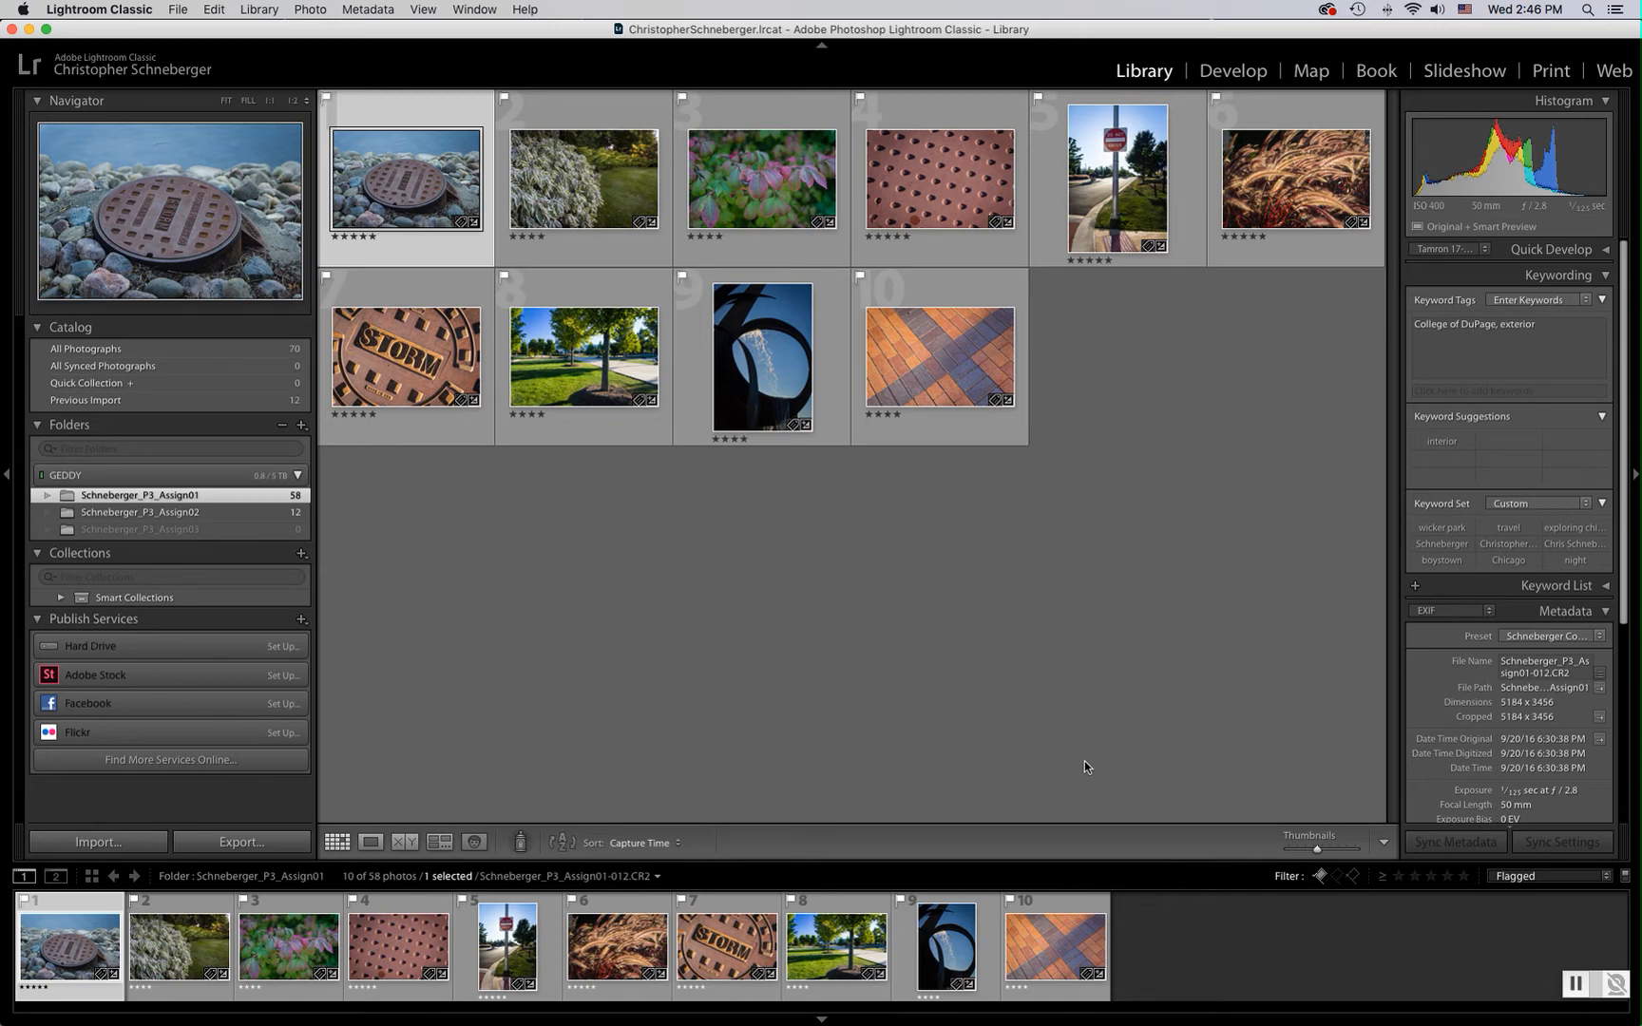
{"action": "double_click", "coordinate": [401, 175]}
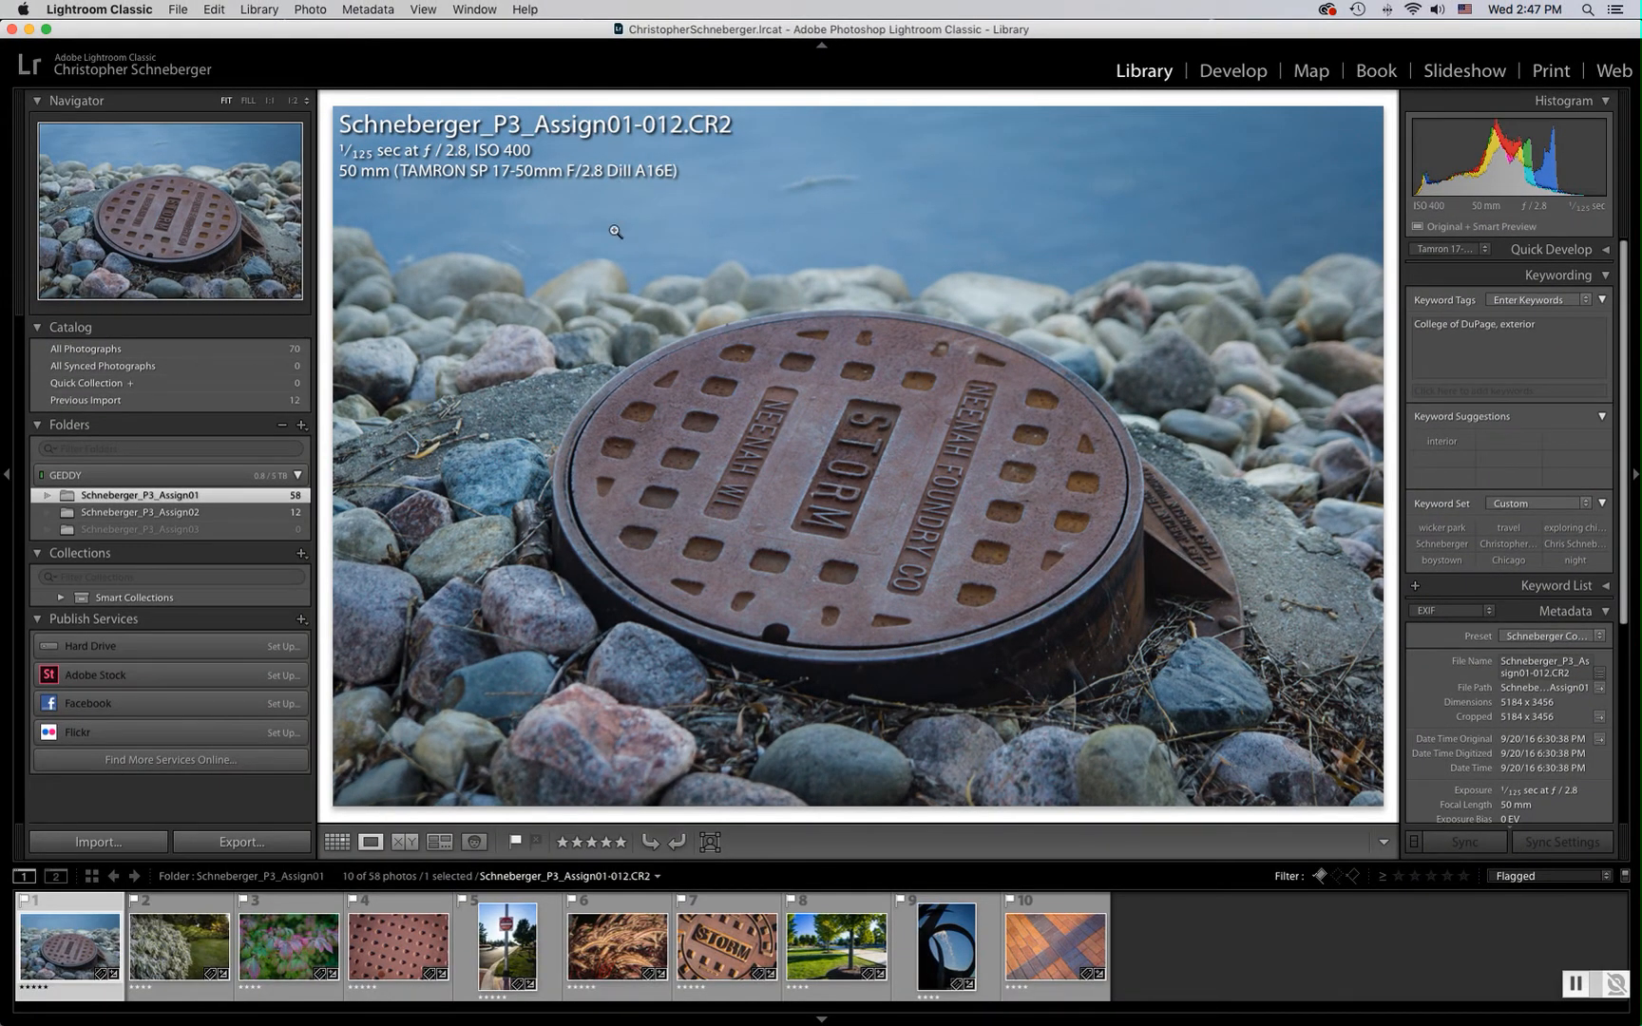
Cycle through the loupe info overlays on the storm drain photo
{"action": "key", "text": "i"}
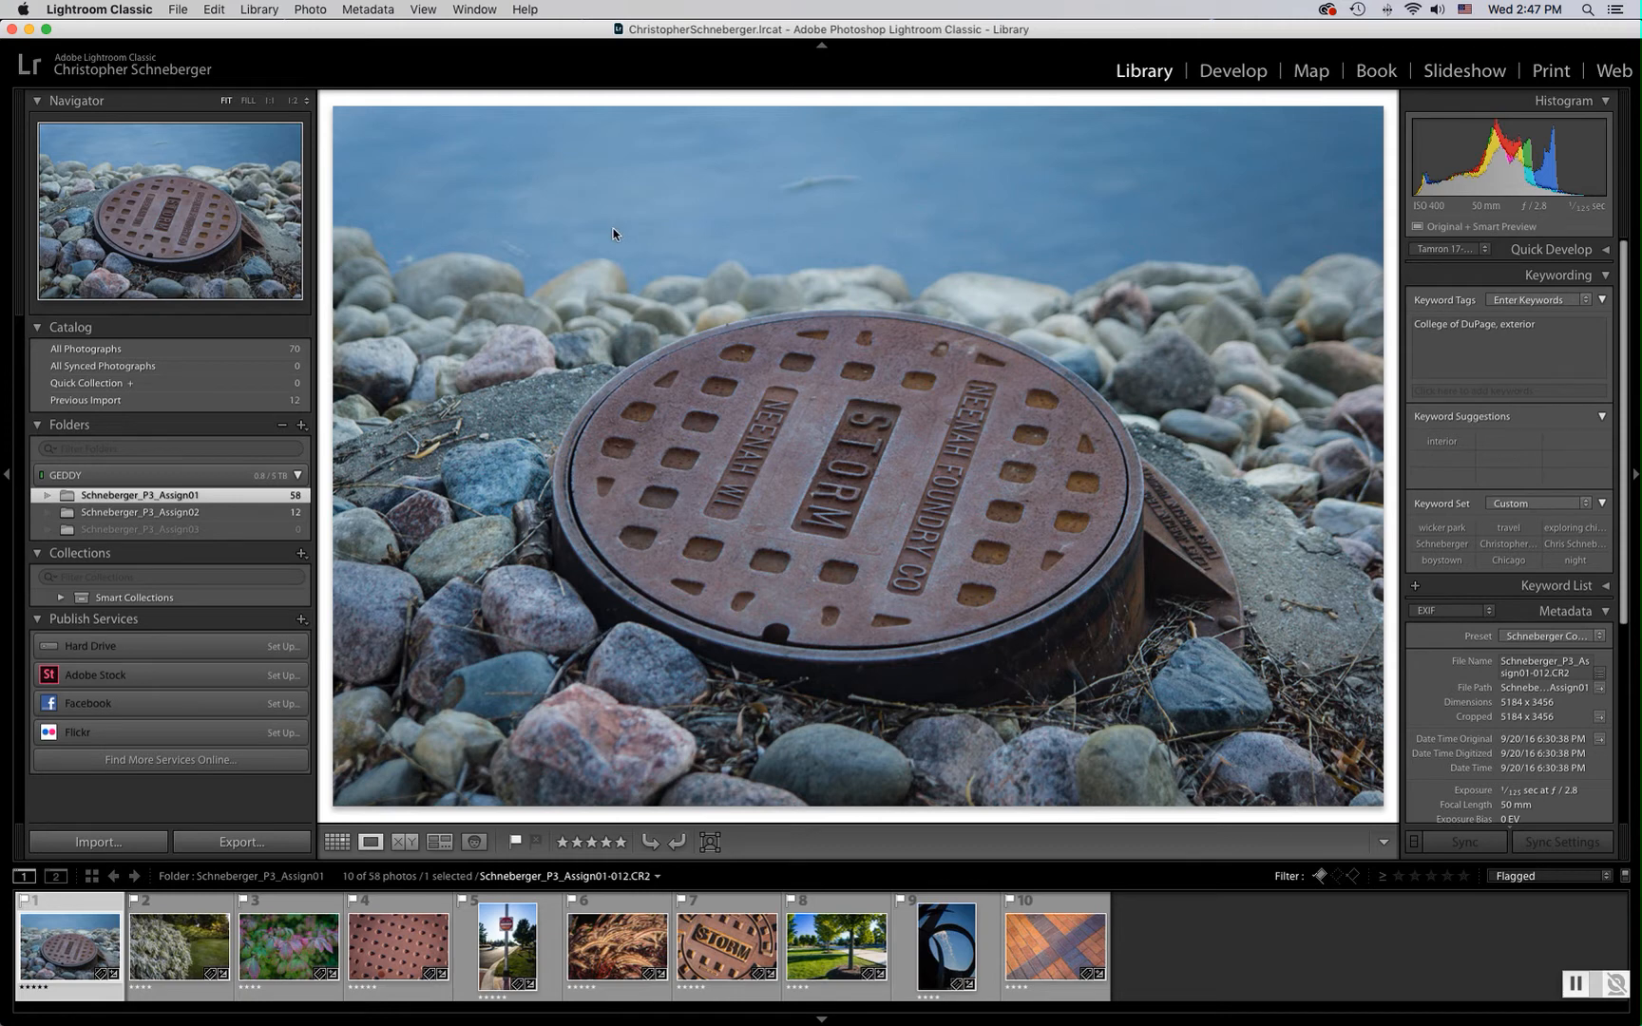
{"action": "key", "text": "i"}
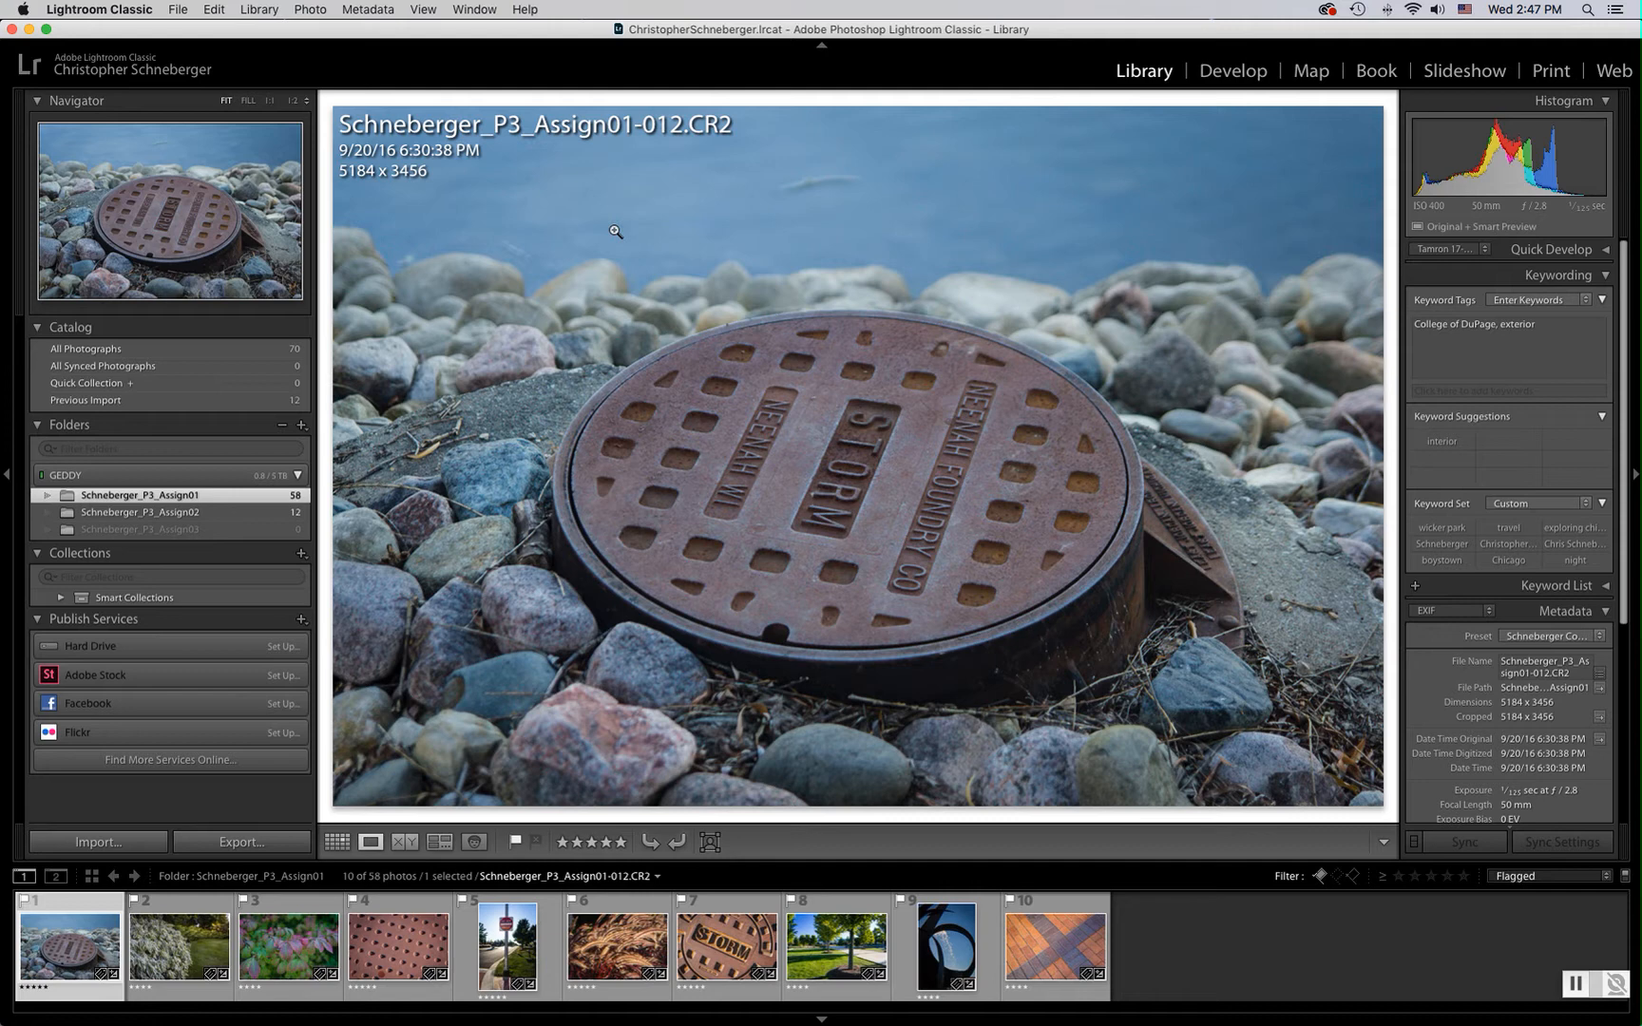
{"action": "key", "text": "i"}
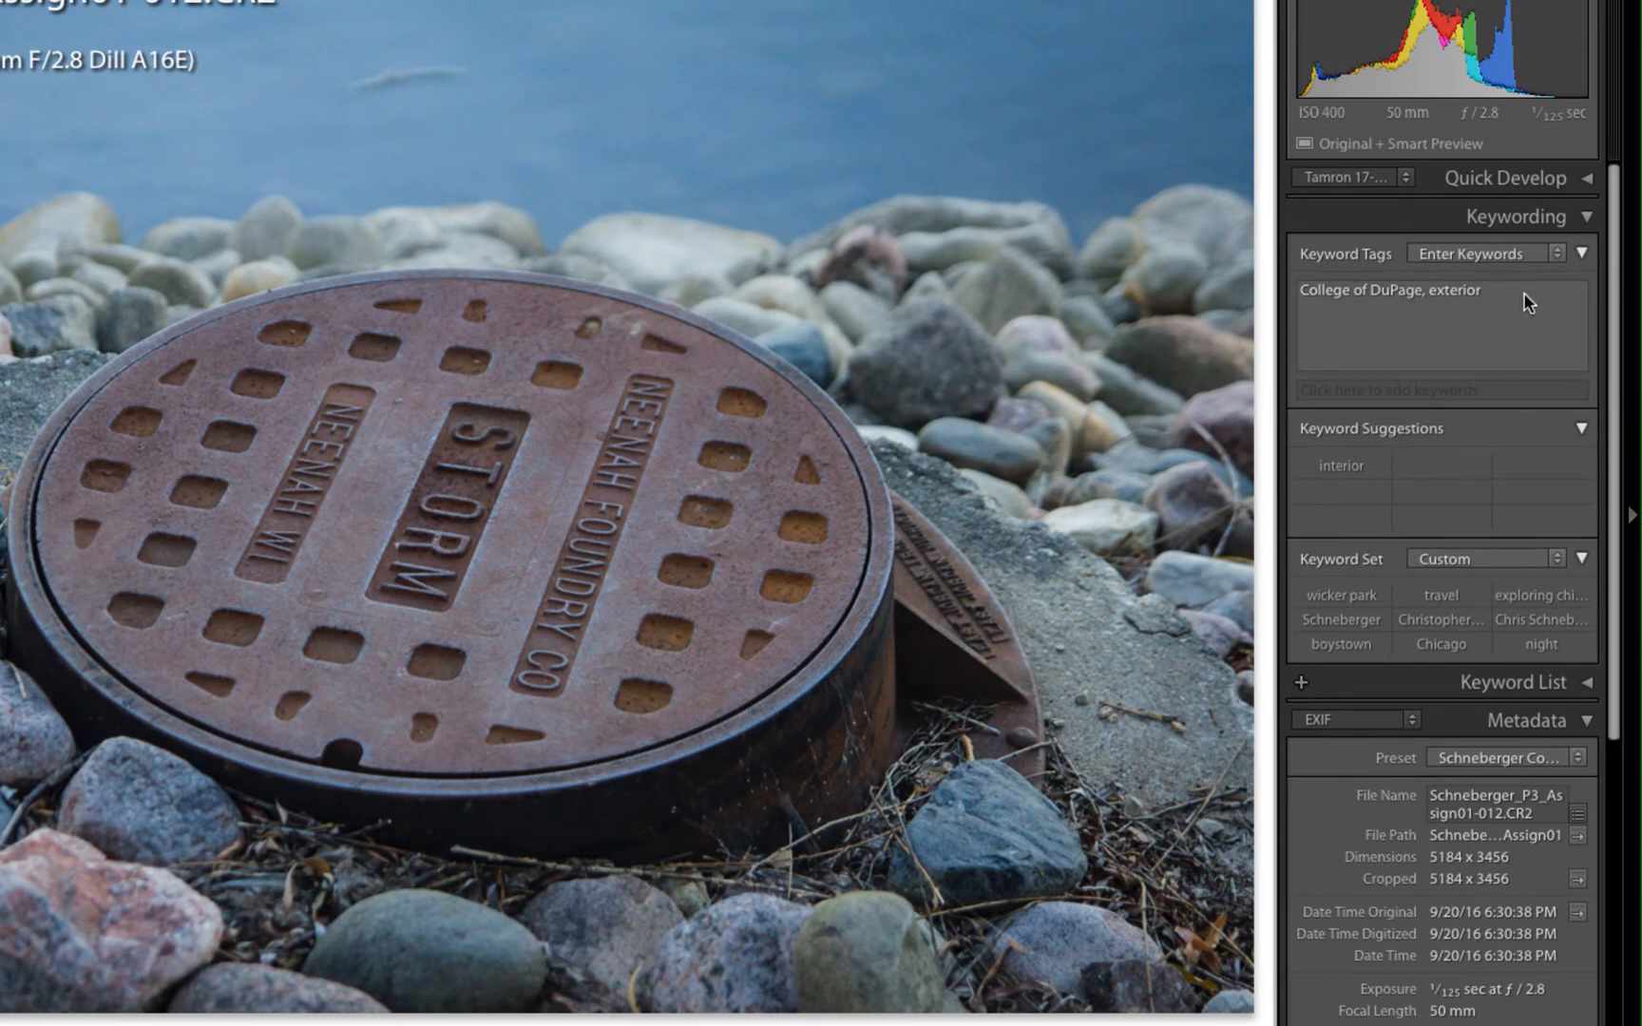
Add the keywords manhole and water to the photo's keyword tags
{"action": "left_click", "coordinate": [1510, 296]}
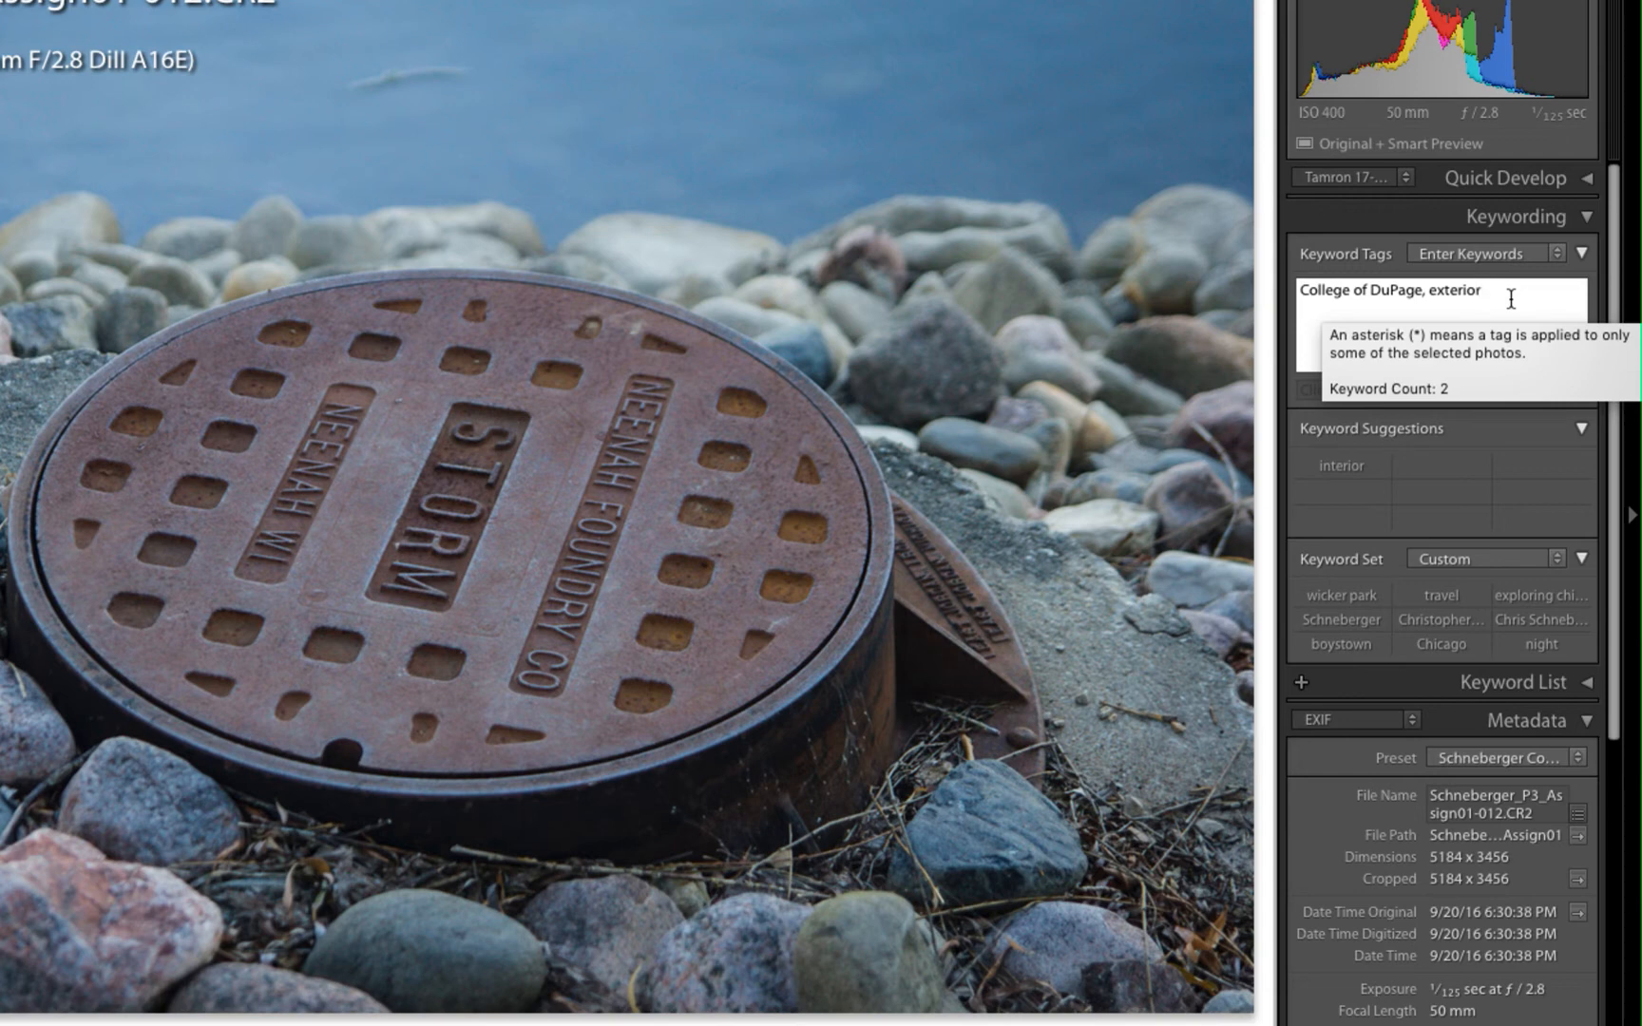
{"action": "type", "text": ", manhole"}
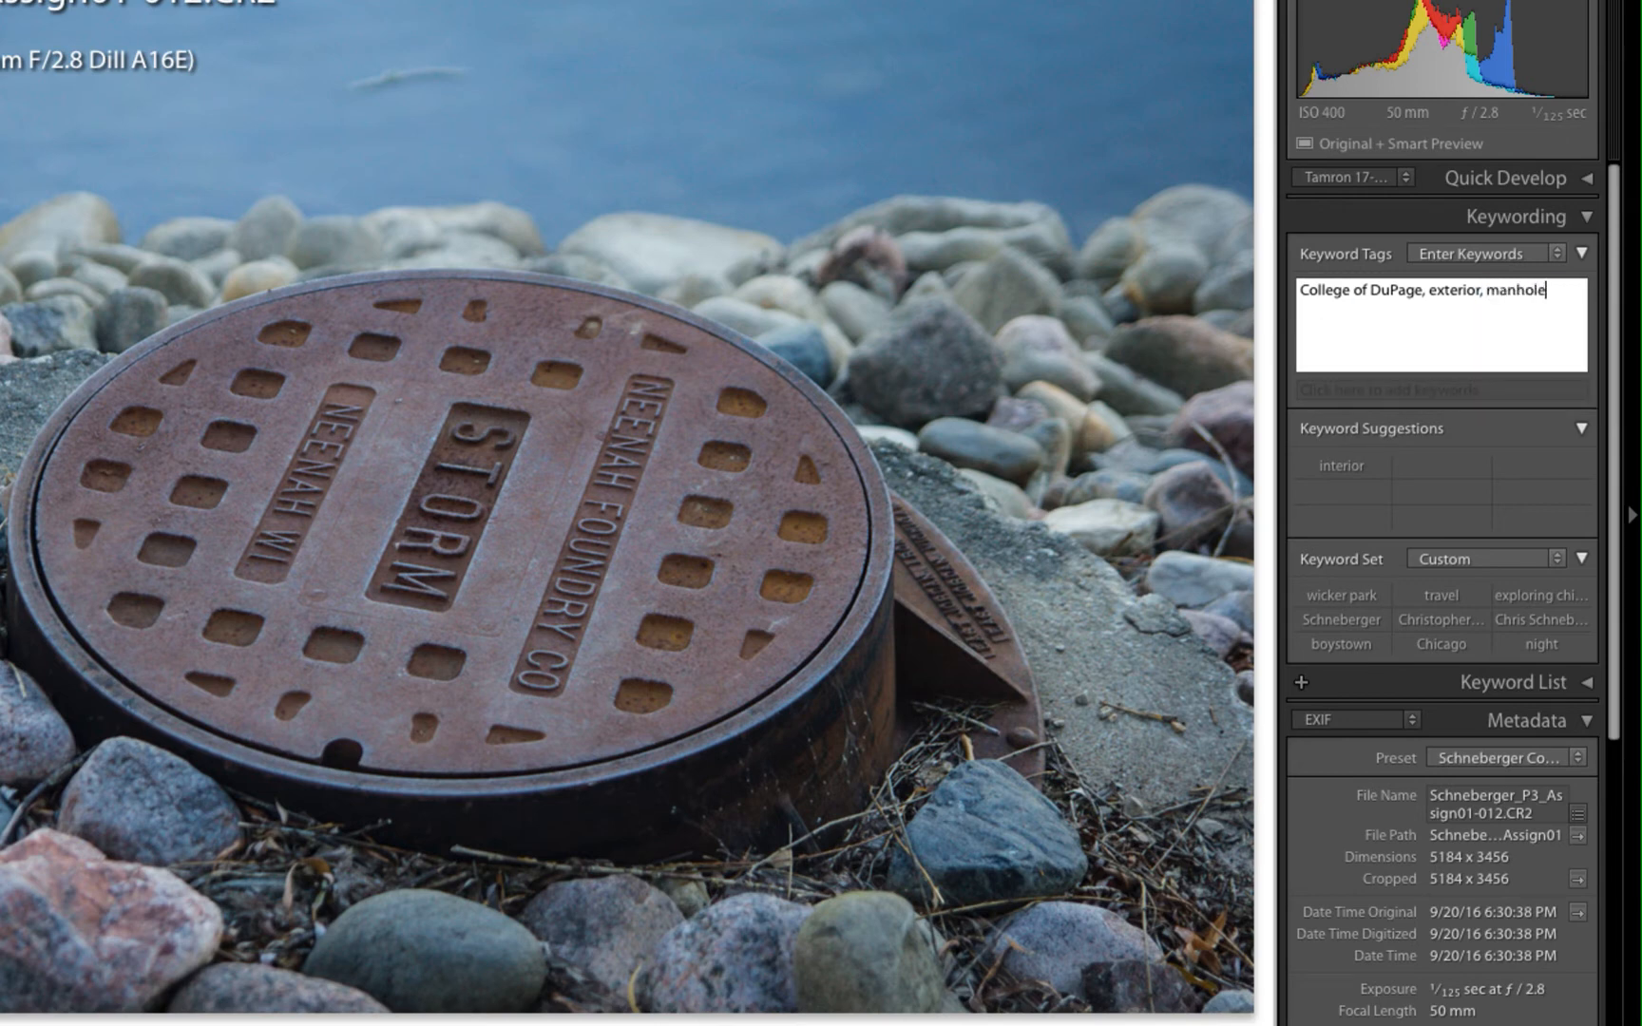
{"action": "type", "text": ", water"}
{"action": "key", "text": "Return"}
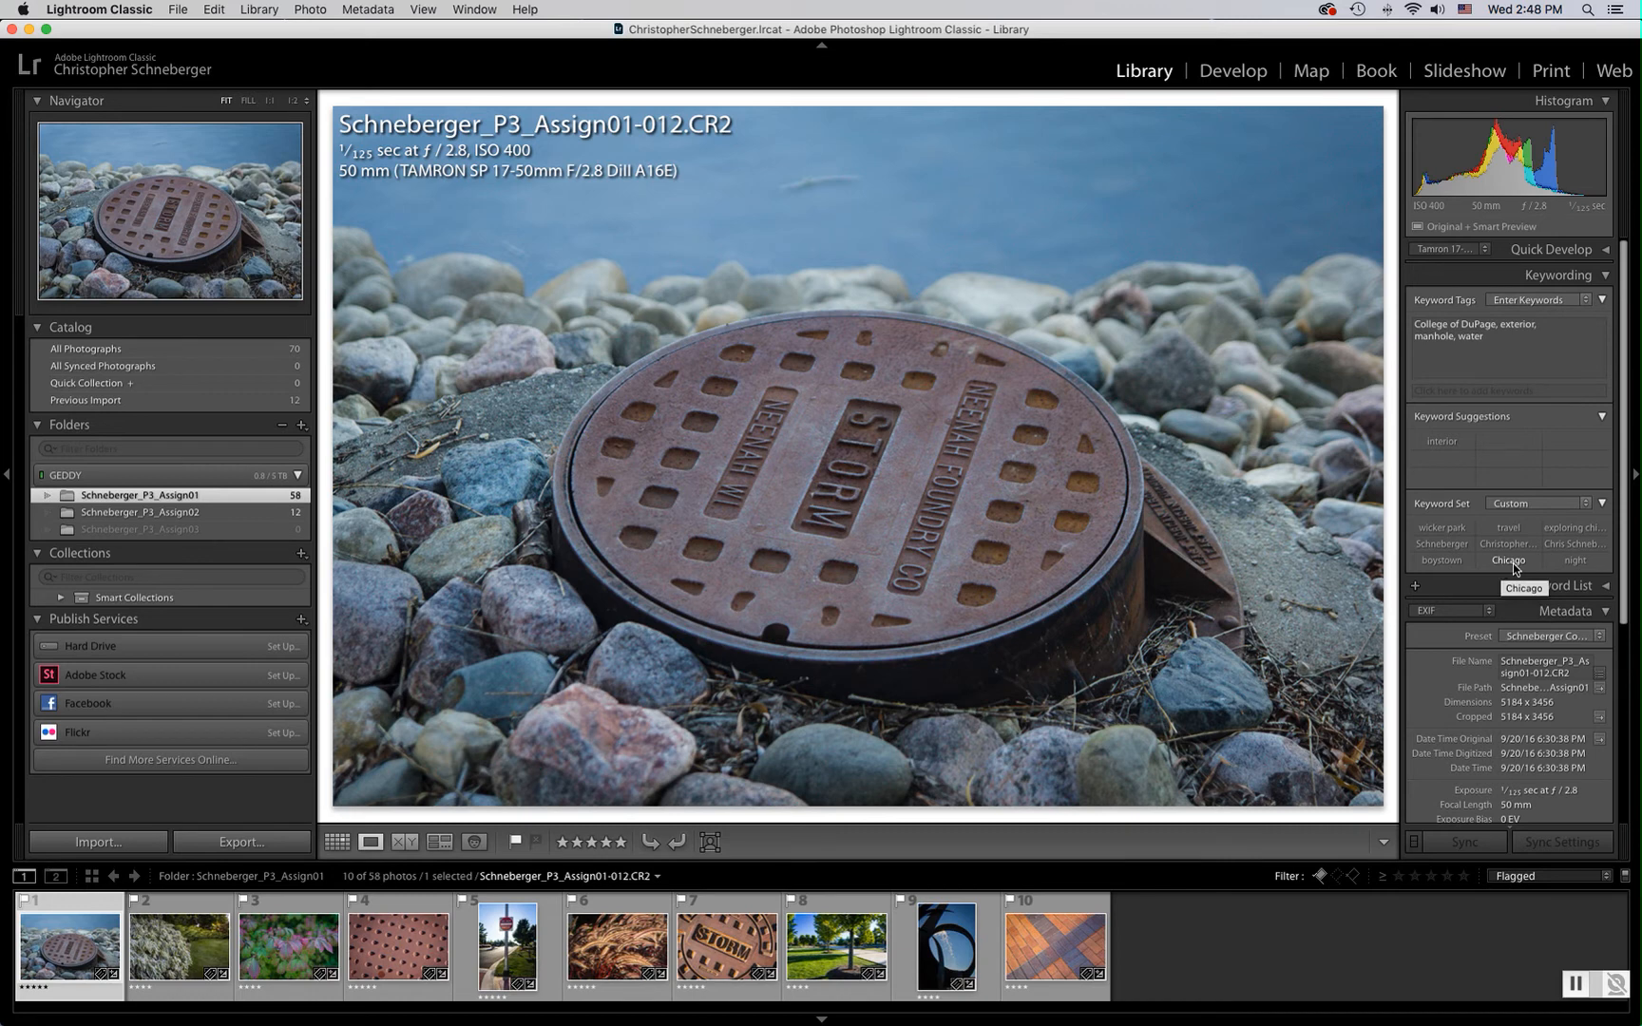
Switch the Metadata panel to the IPTC view to review its fields, and return it to EXIF
{"action": "scroll", "coordinate": [1513, 567], "scroll_direction": "down", "scroll_amount": 5}
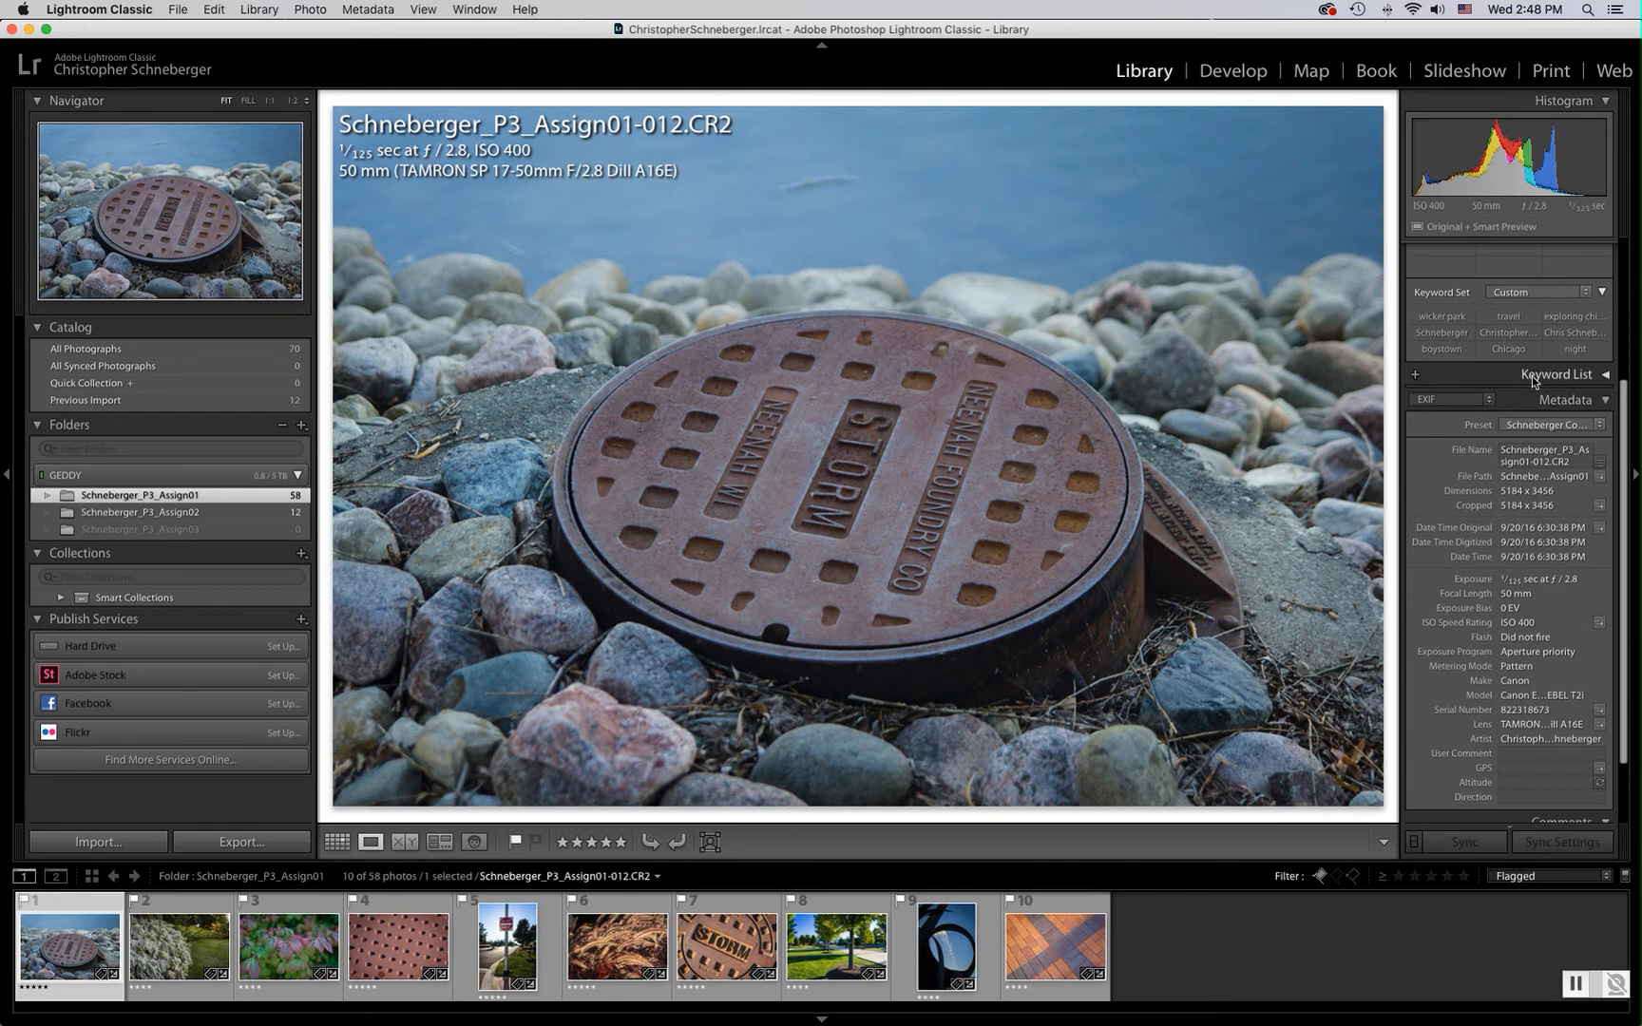
{"action": "scroll", "coordinate": [1531, 376], "scroll_direction": "down", "scroll_amount": 2}
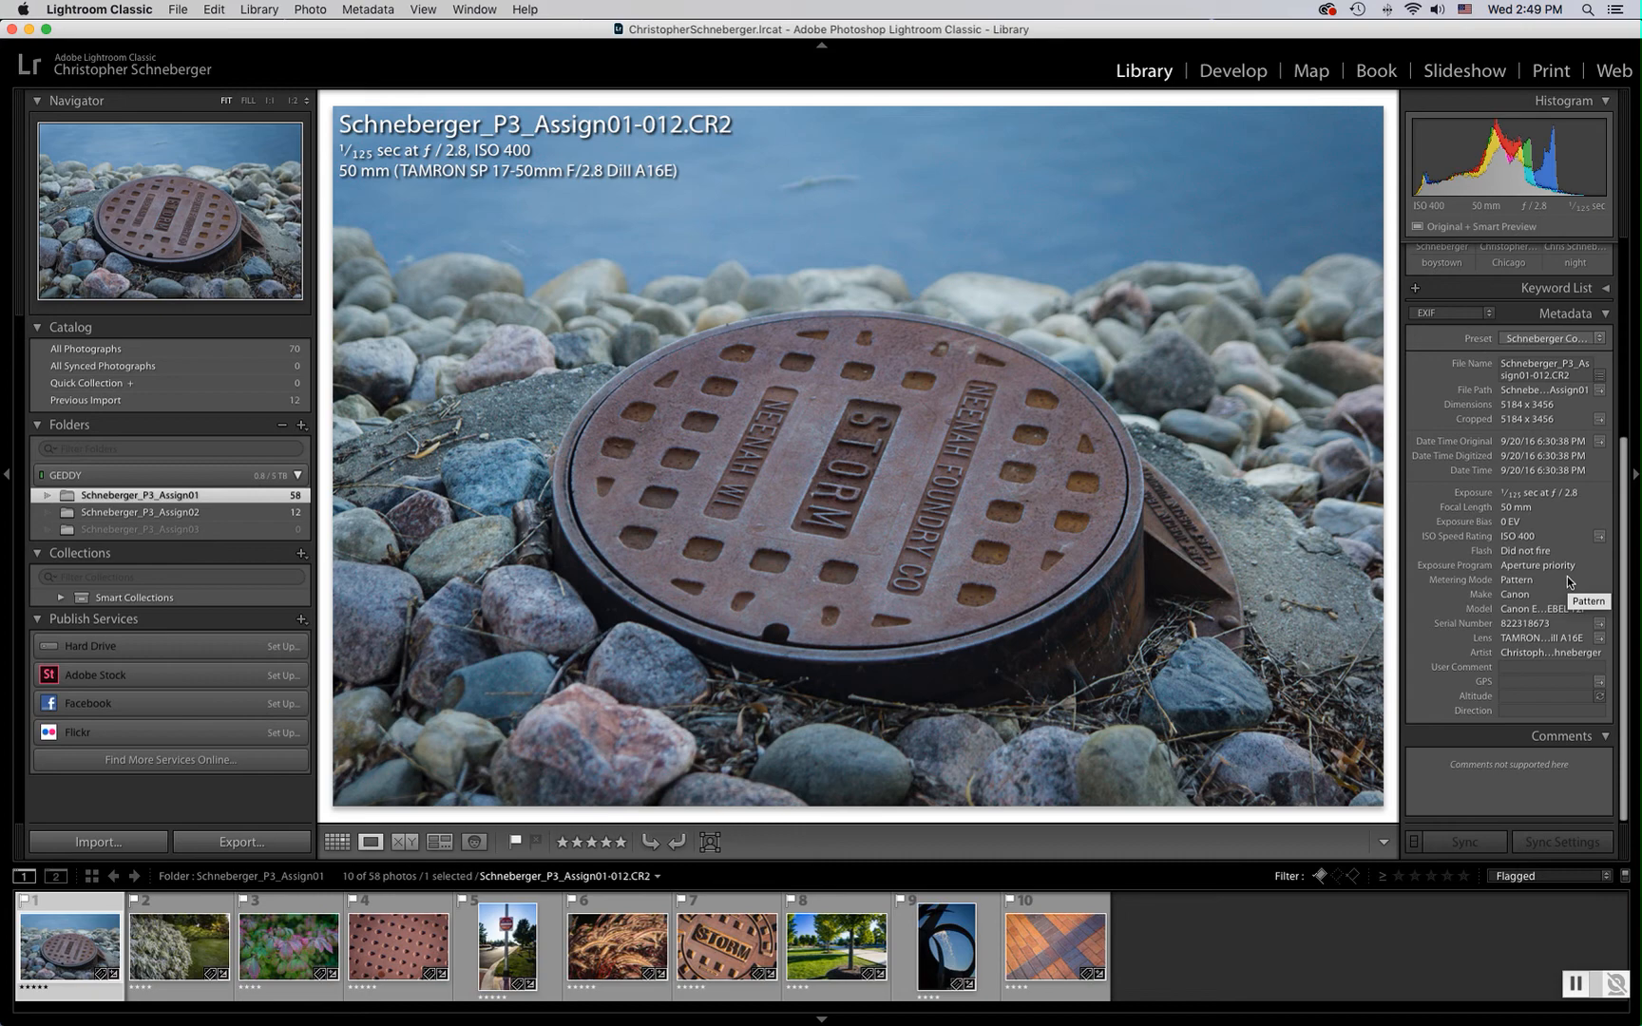
{"action": "left_click", "coordinate": [1480, 313]}
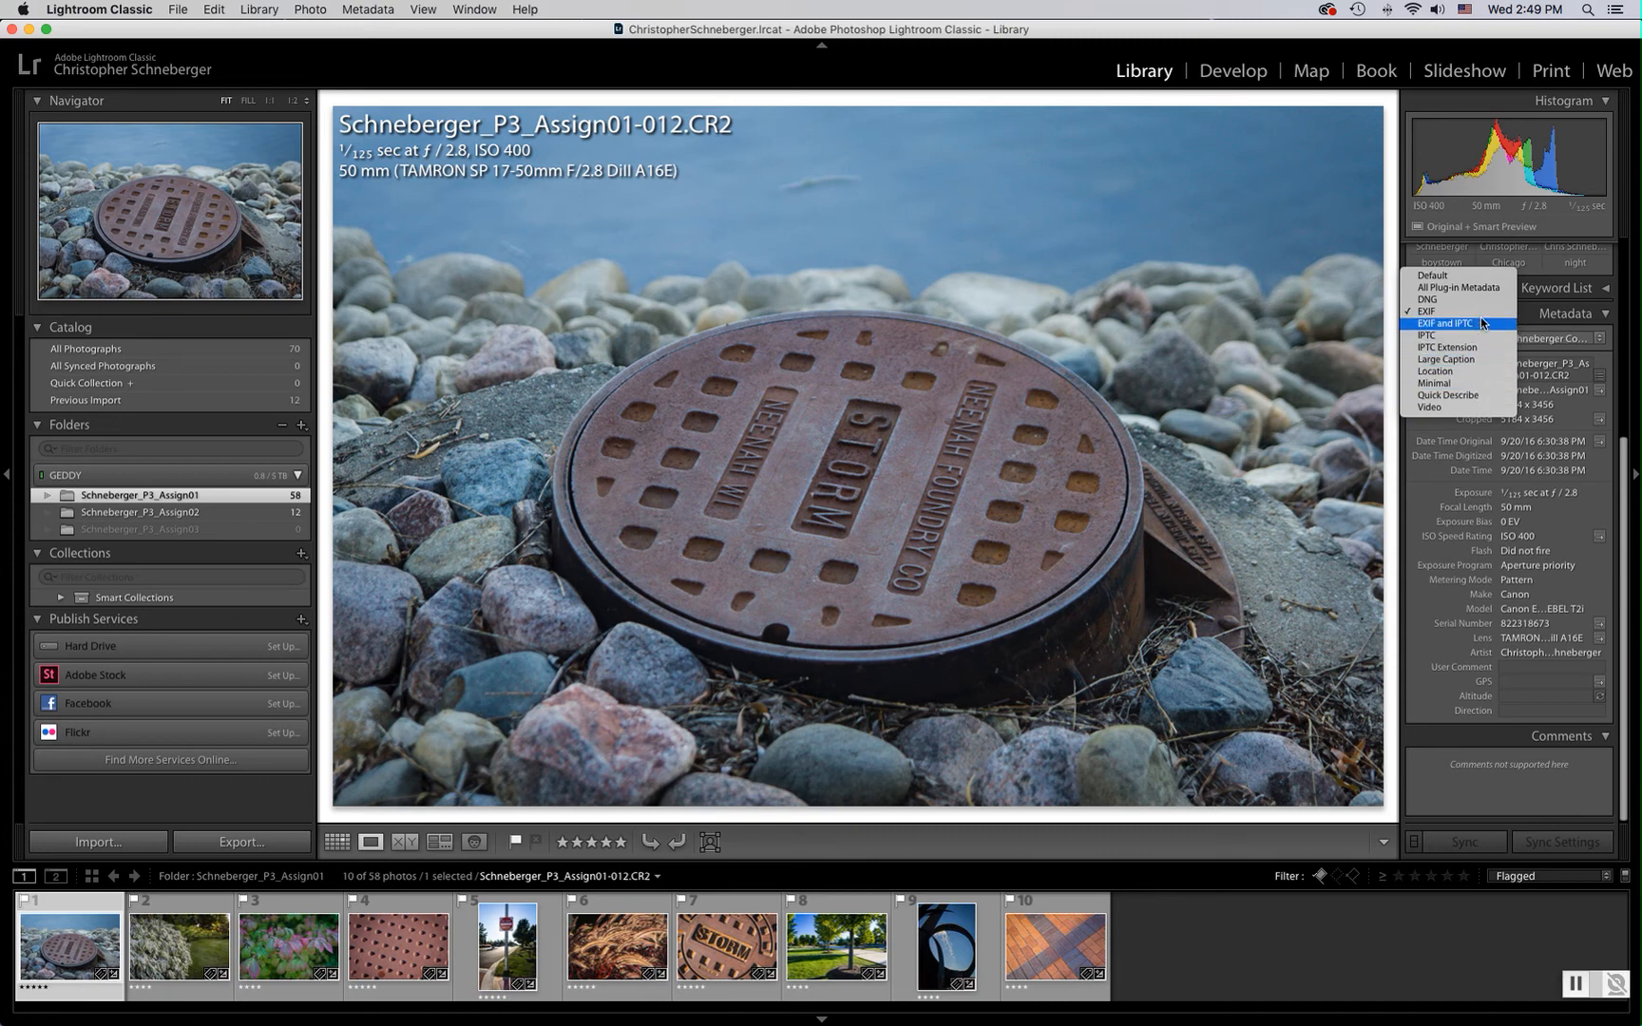
{"action": "left_click", "coordinate": [1476, 336]}
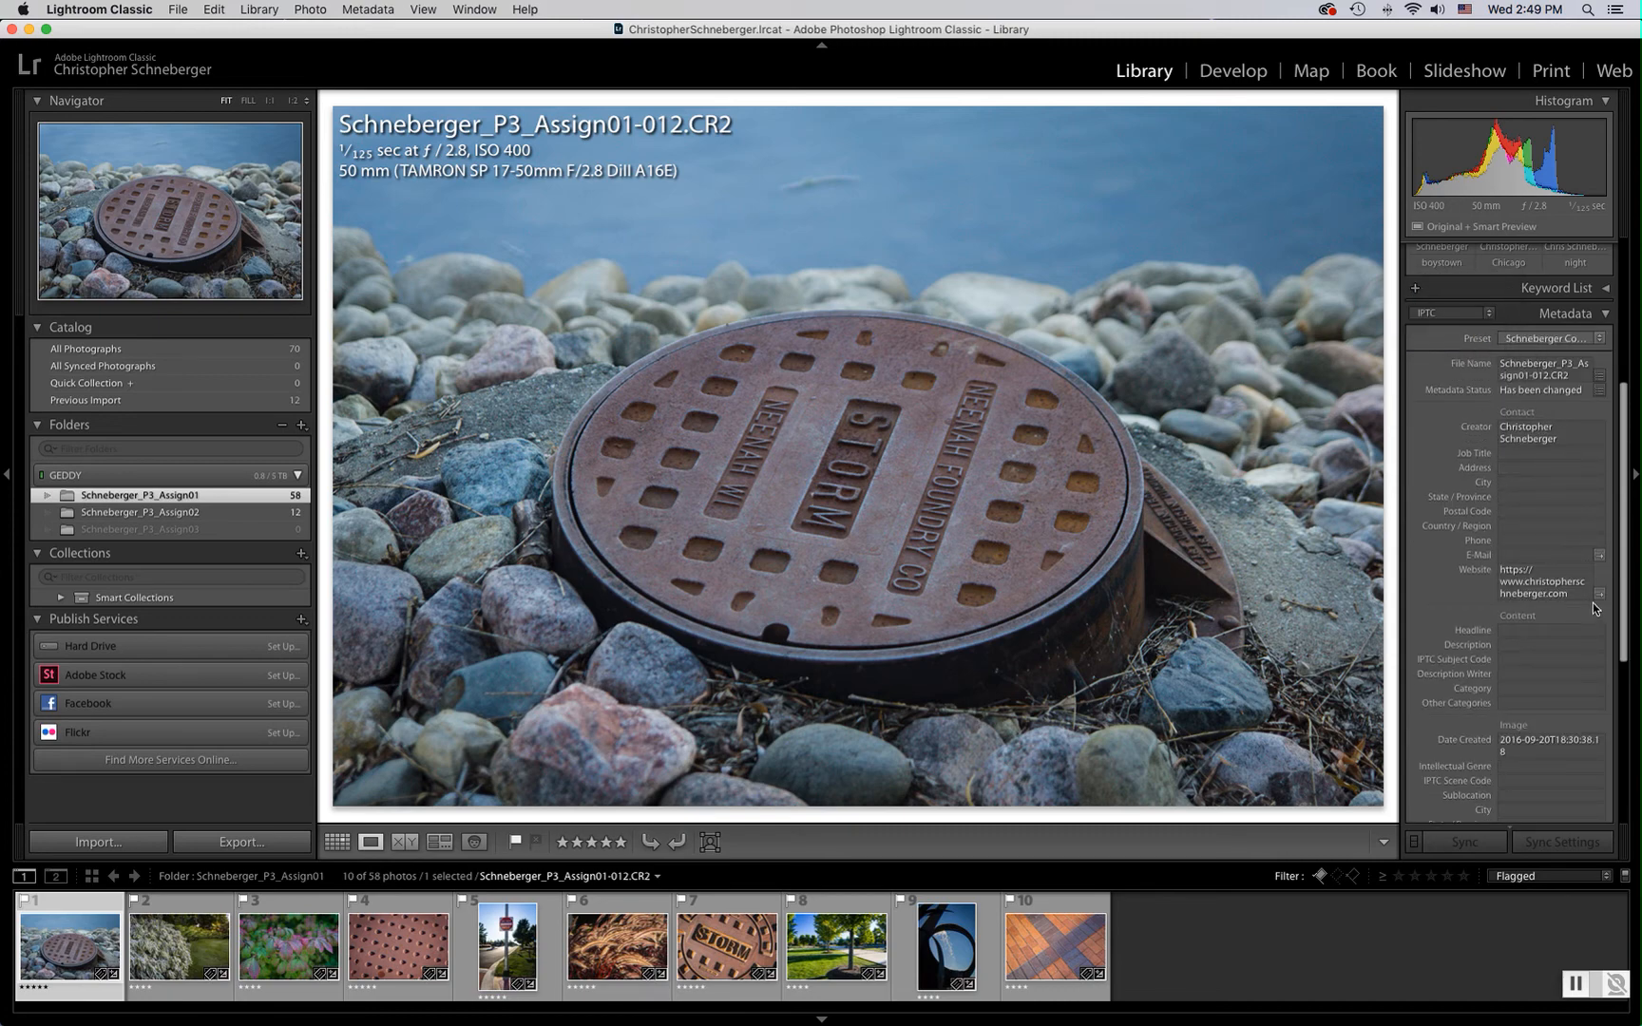
{"action": "scroll", "coordinate": [1555, 597], "scroll_direction": "down", "scroll_amount": 5}
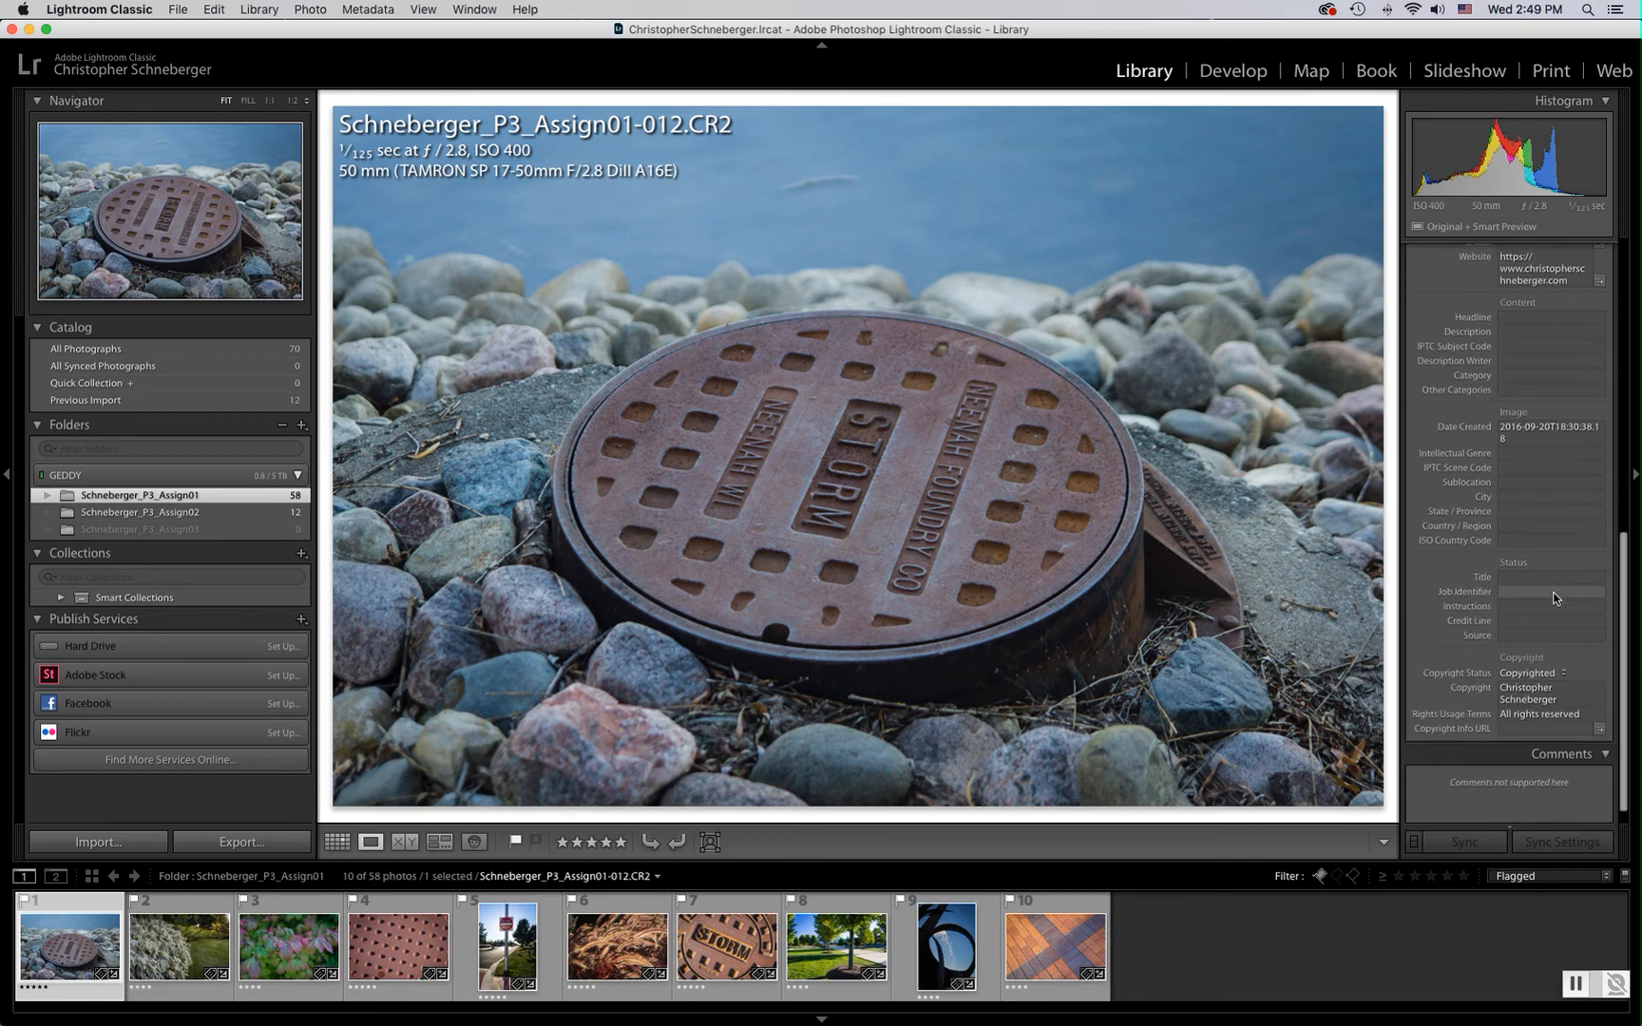
{"action": "scroll", "coordinate": [1556, 597], "scroll_direction": "up", "scroll_amount": 10}
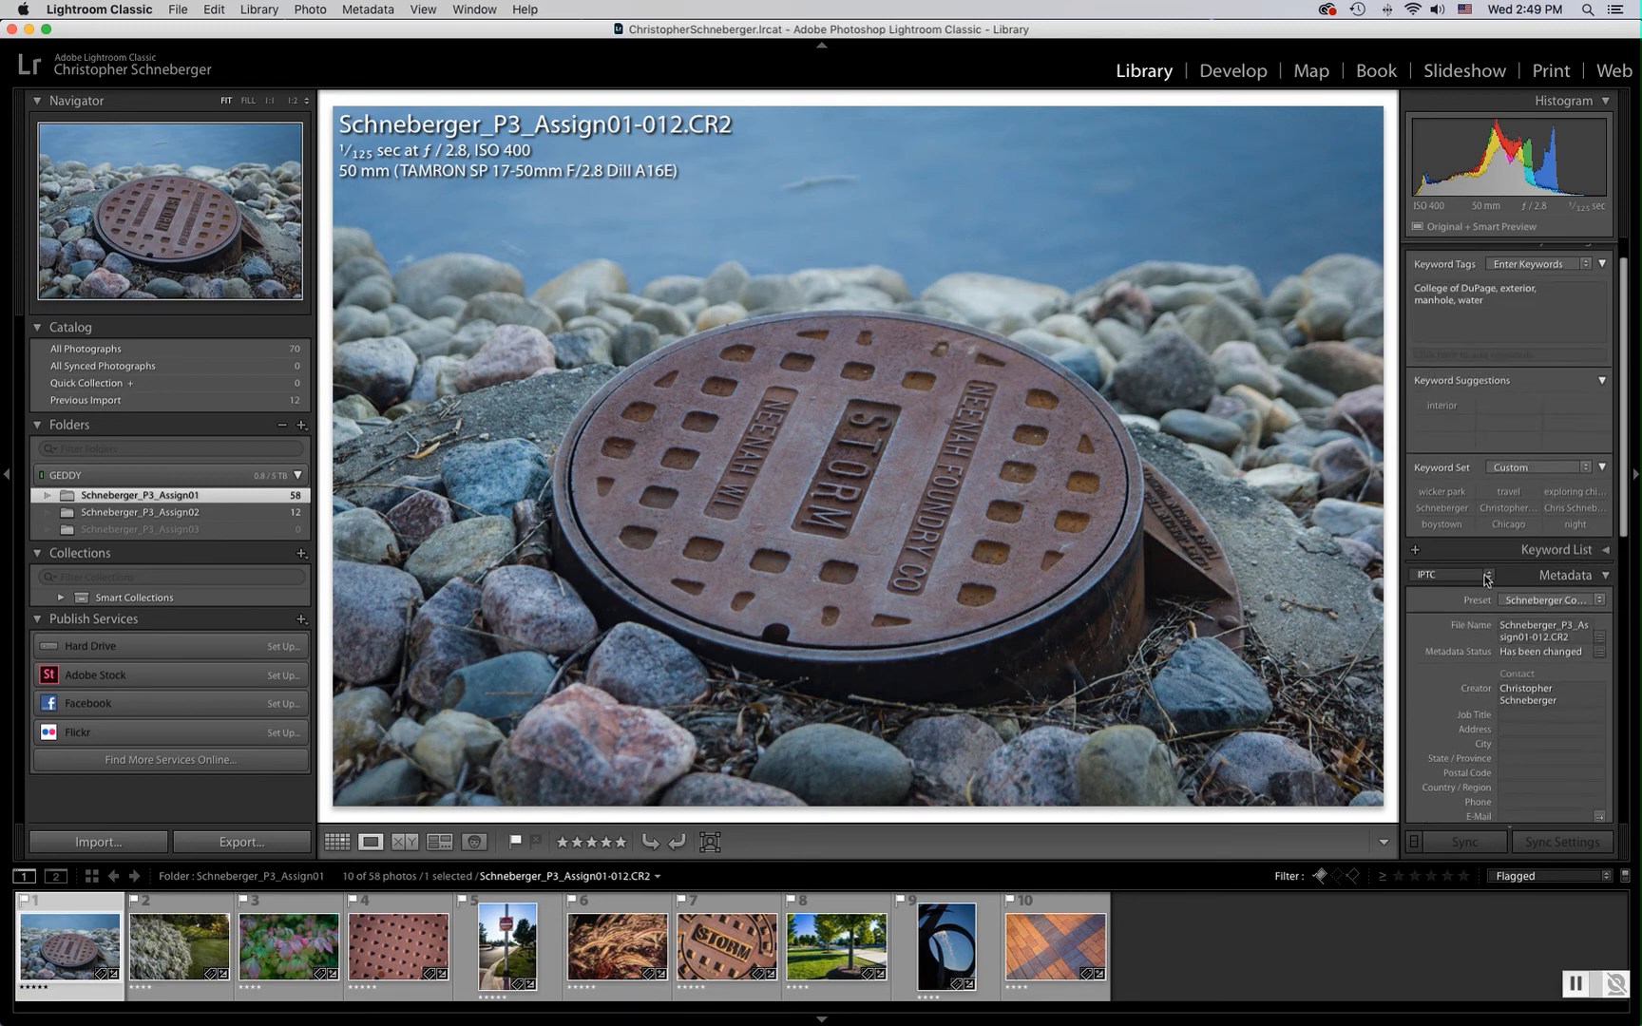
{"action": "left_click", "coordinate": [1482, 576]}
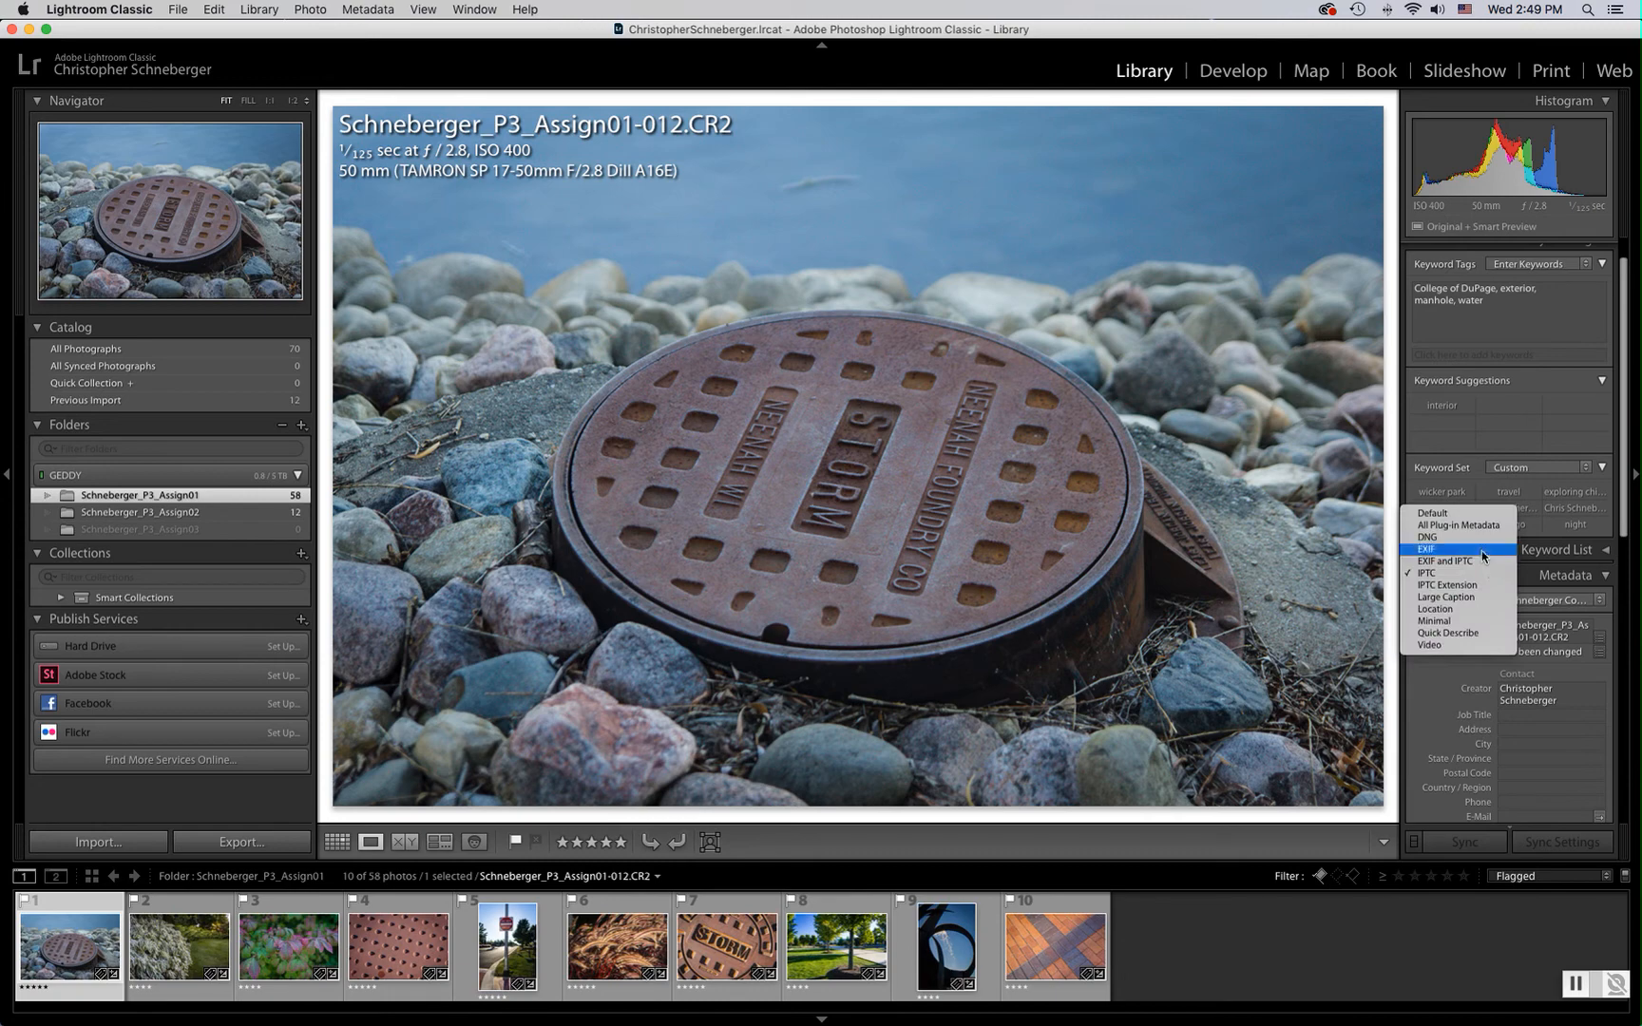
{"action": "left_click", "coordinate": [1481, 550]}
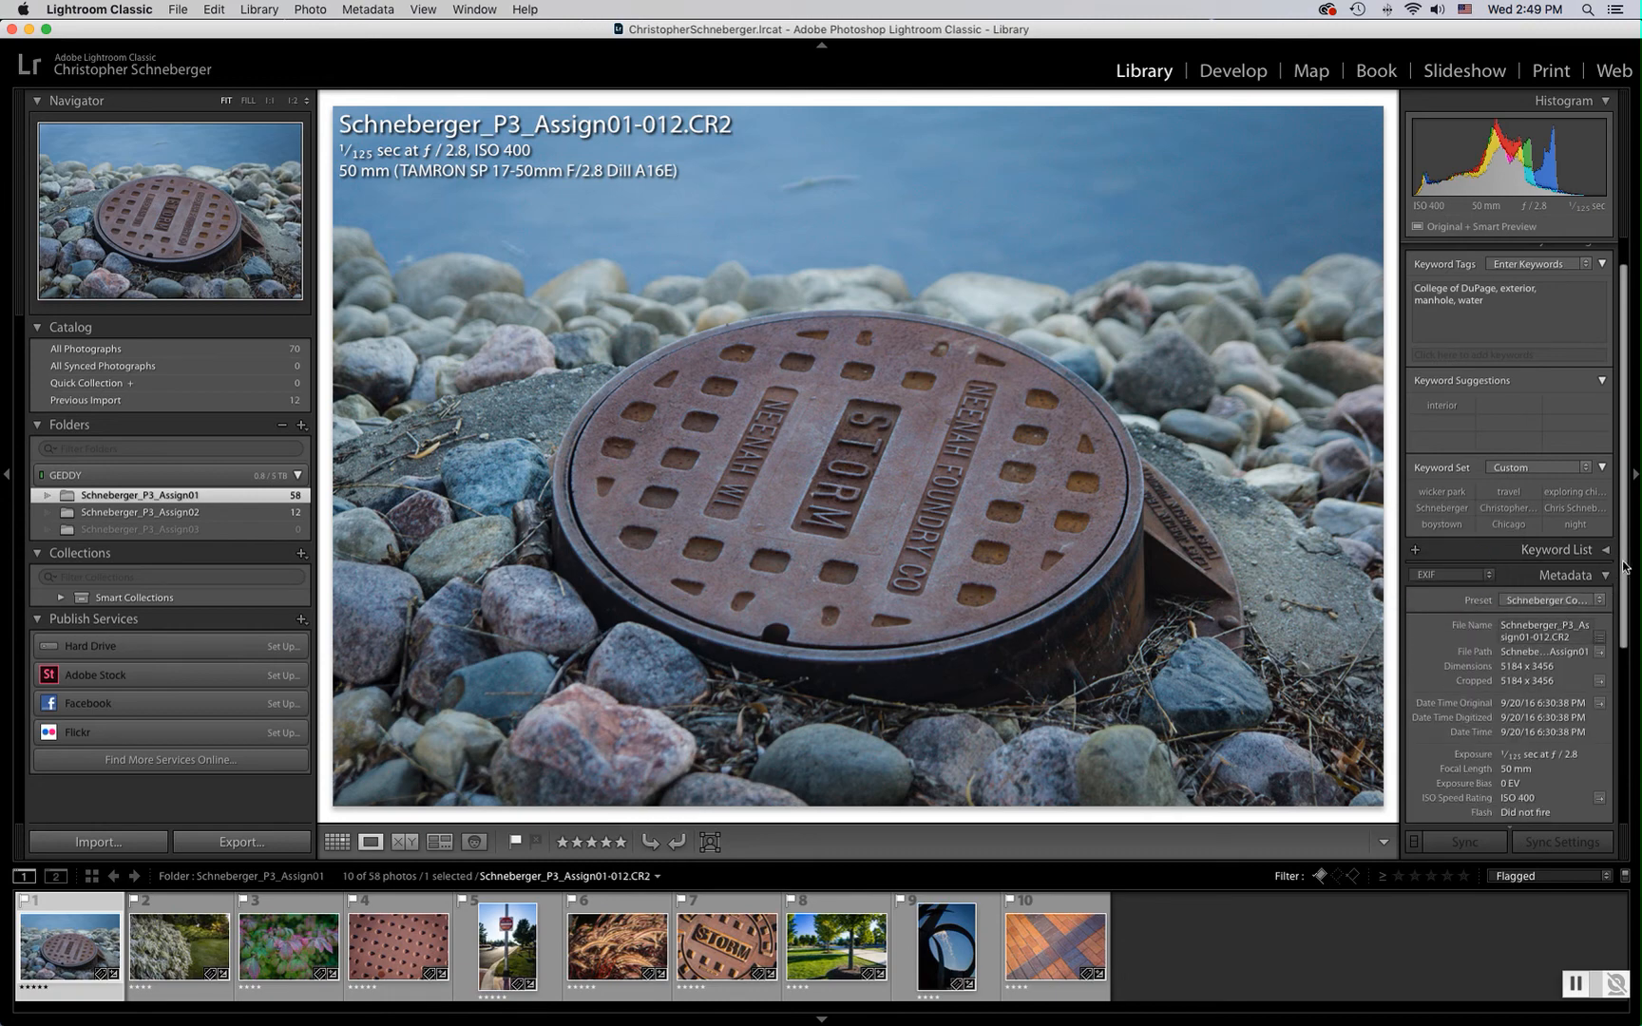
{"action": "left_click_drag", "start_coordinate": [1623, 570], "coordinate": [1631, 760]}
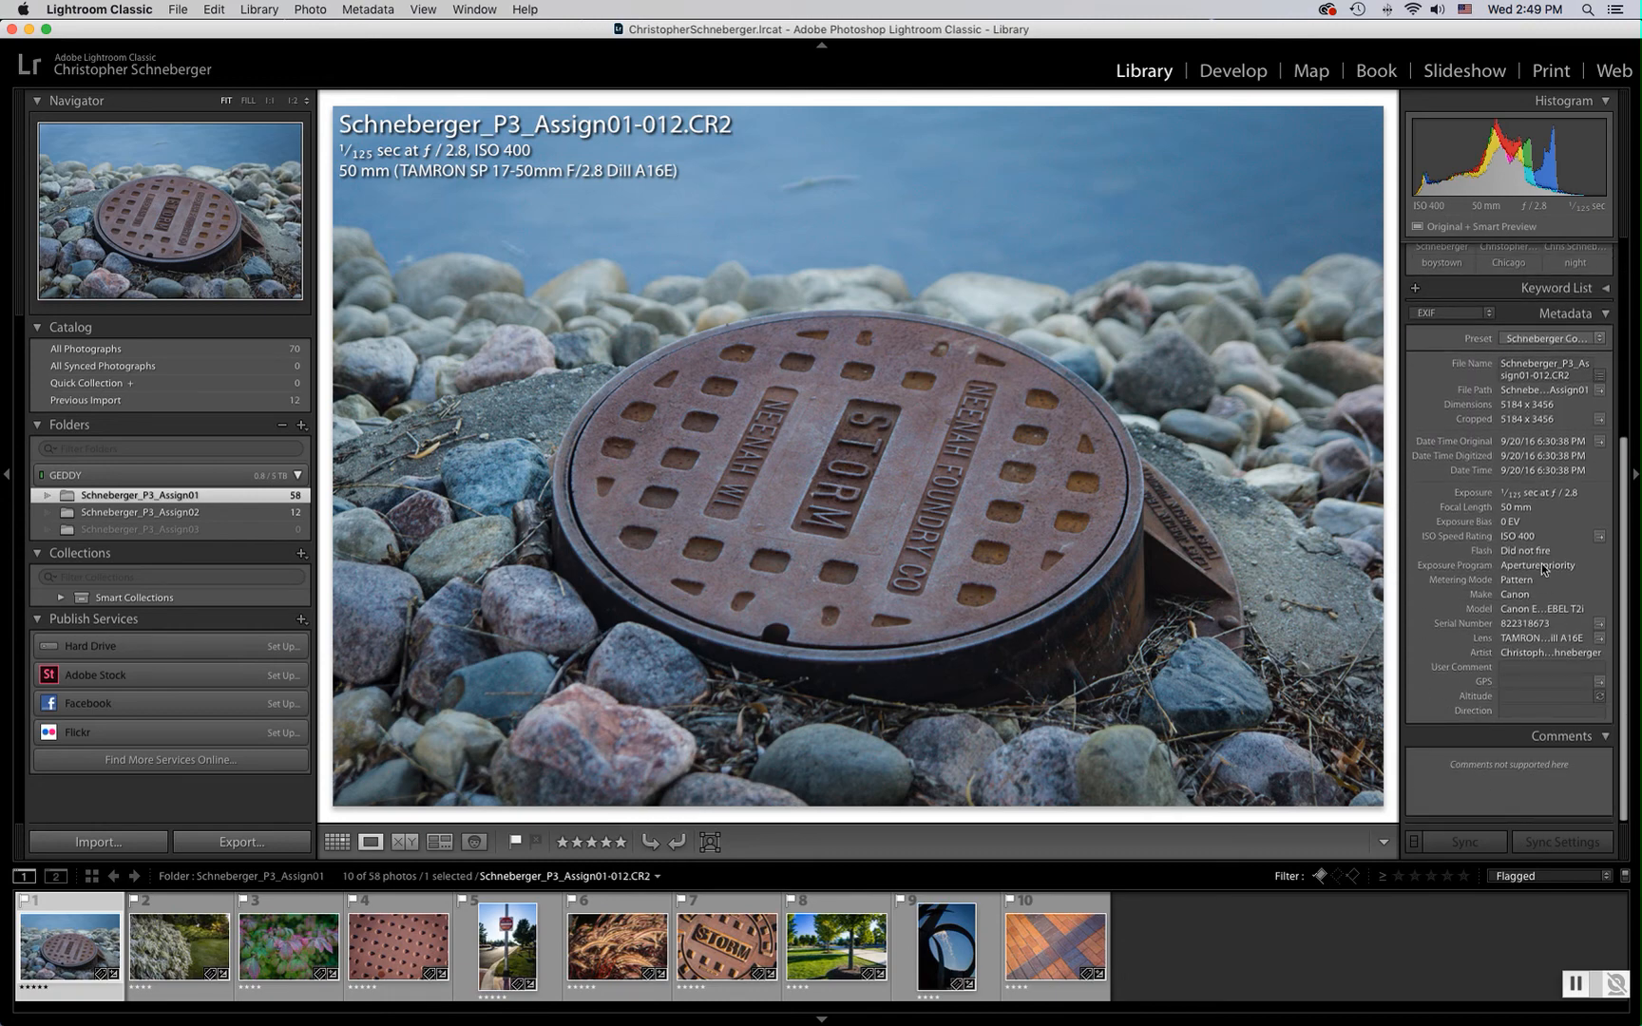